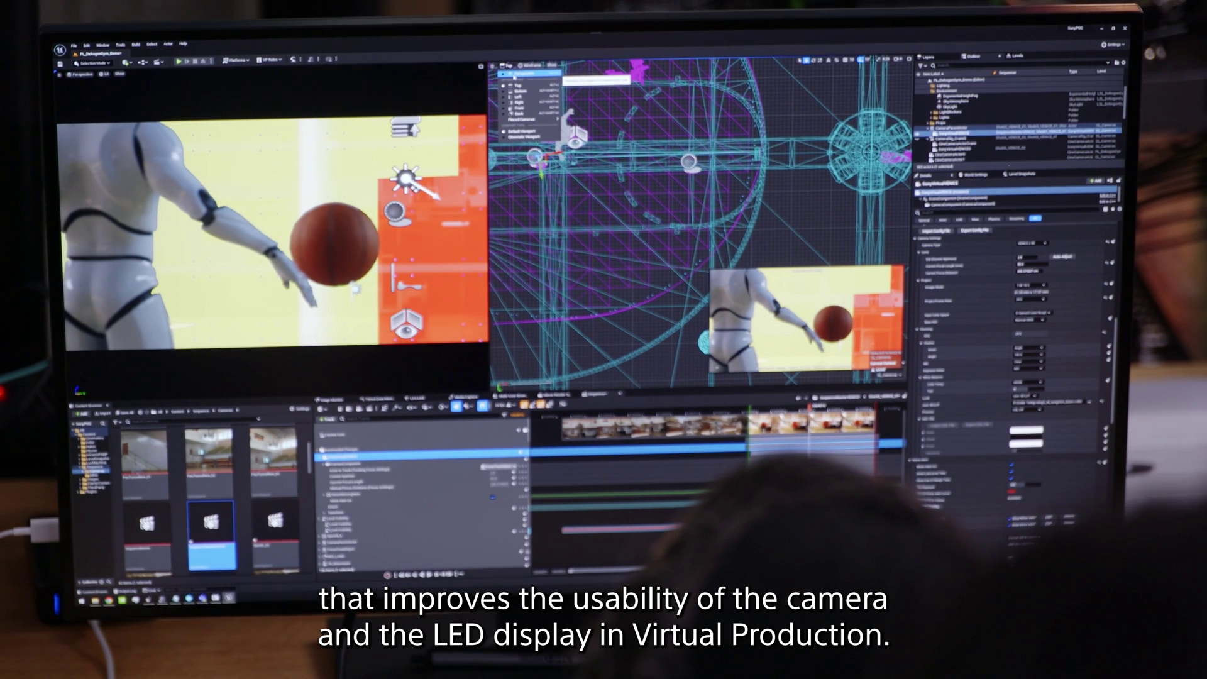
left_click(522, 74)
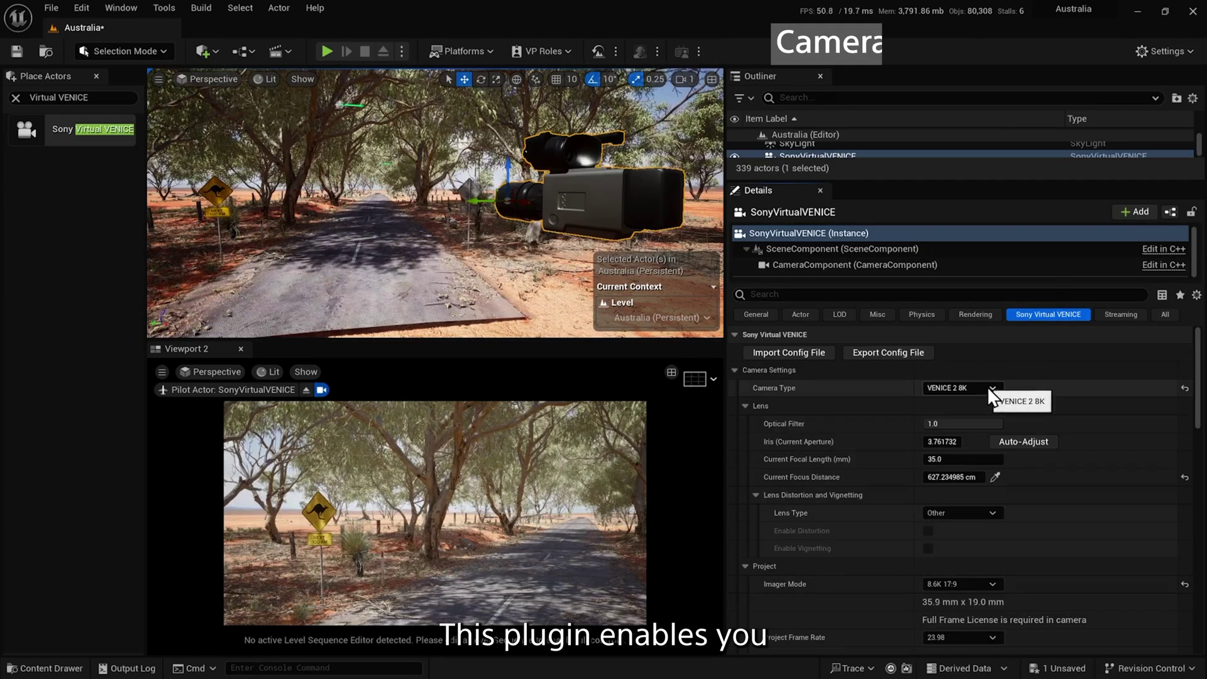
Step: Set the Camera Type of the SonyVirtualVENICE actor to VENICE 2 8K
left_click(988, 386)
left_click(991, 390)
left_click(990, 386)
left_click(979, 426)
Step: Try the Imager Modes 8.6K 3:2 and 5.5K 2.39:1 in the Project settings, and settle on 8.6K 17:9
scroll(1033, 409, "down", 4)
scroll(1033, 409, "down", 3)
left_click(991, 352)
left_click(987, 368)
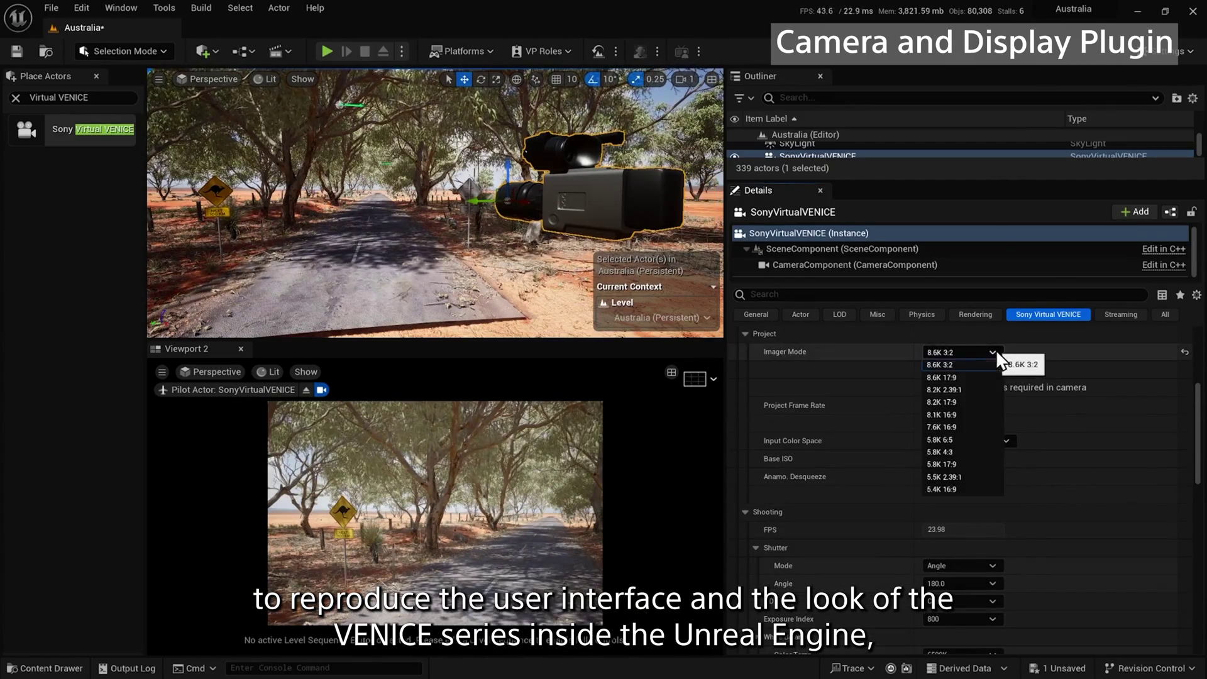
left_click(993, 351)
left_click(974, 479)
left_click(991, 352)
left_click(978, 376)
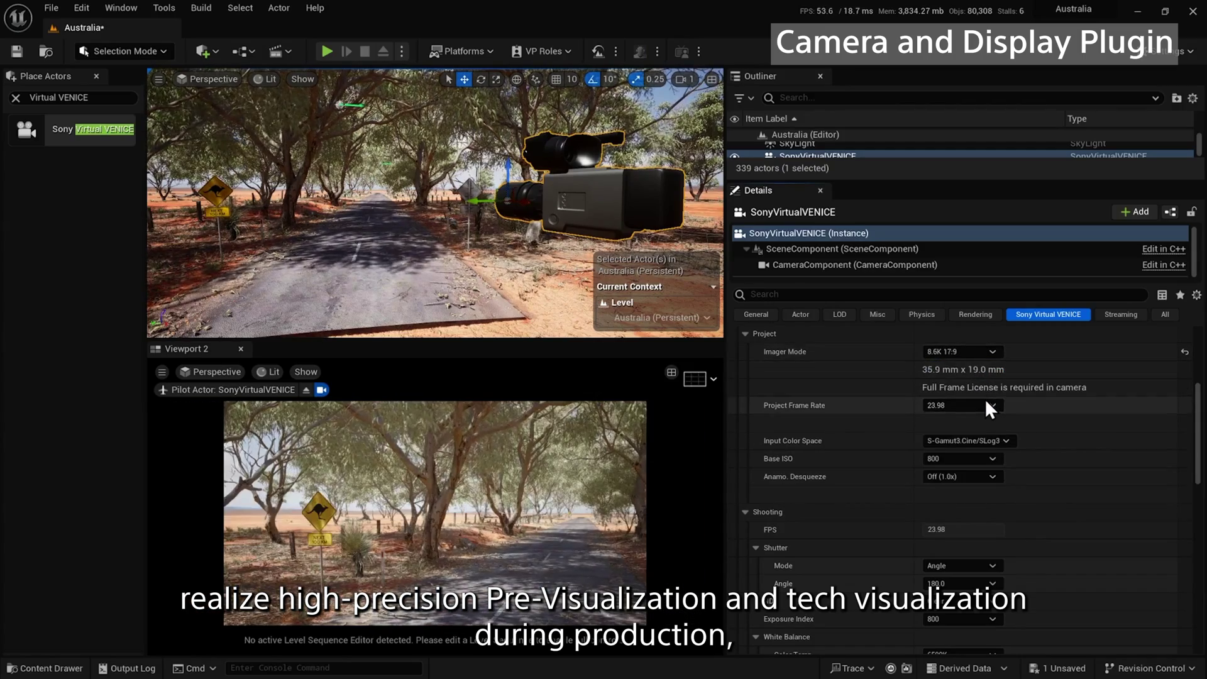
Step: Set the Project Frame Rate to 23.98 and check the available Input Color Space options
left_click(988, 402)
left_click(992, 420)
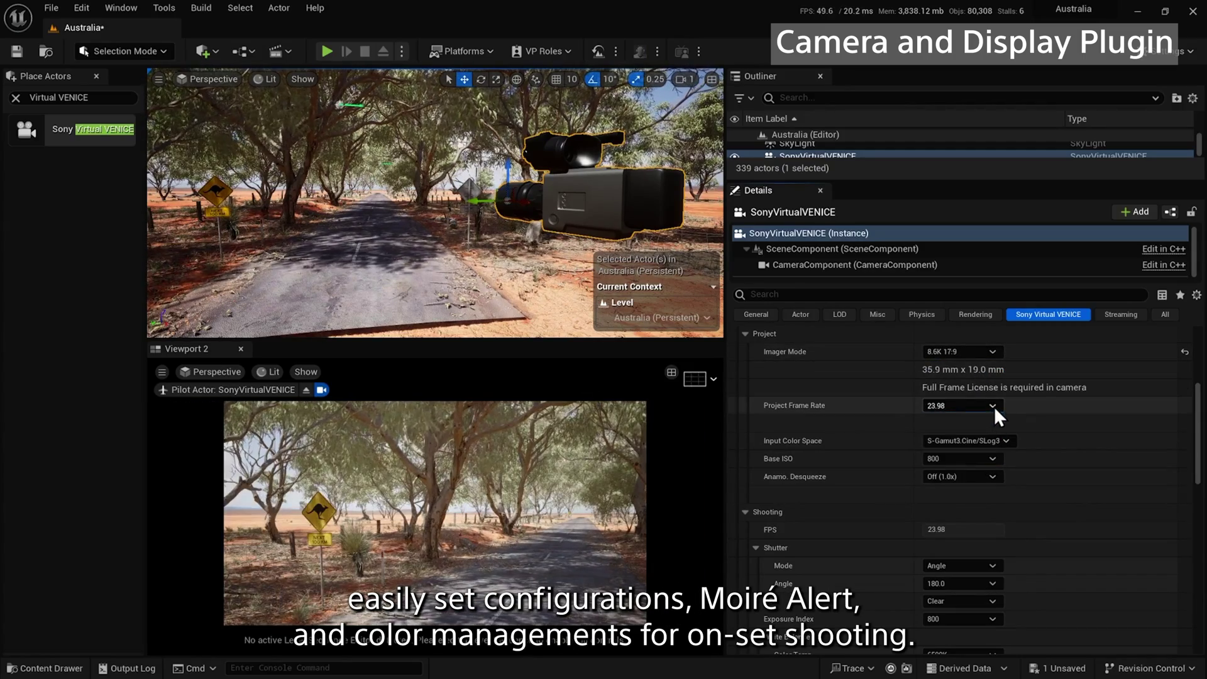
left_click(1006, 440)
left_click(1008, 441)
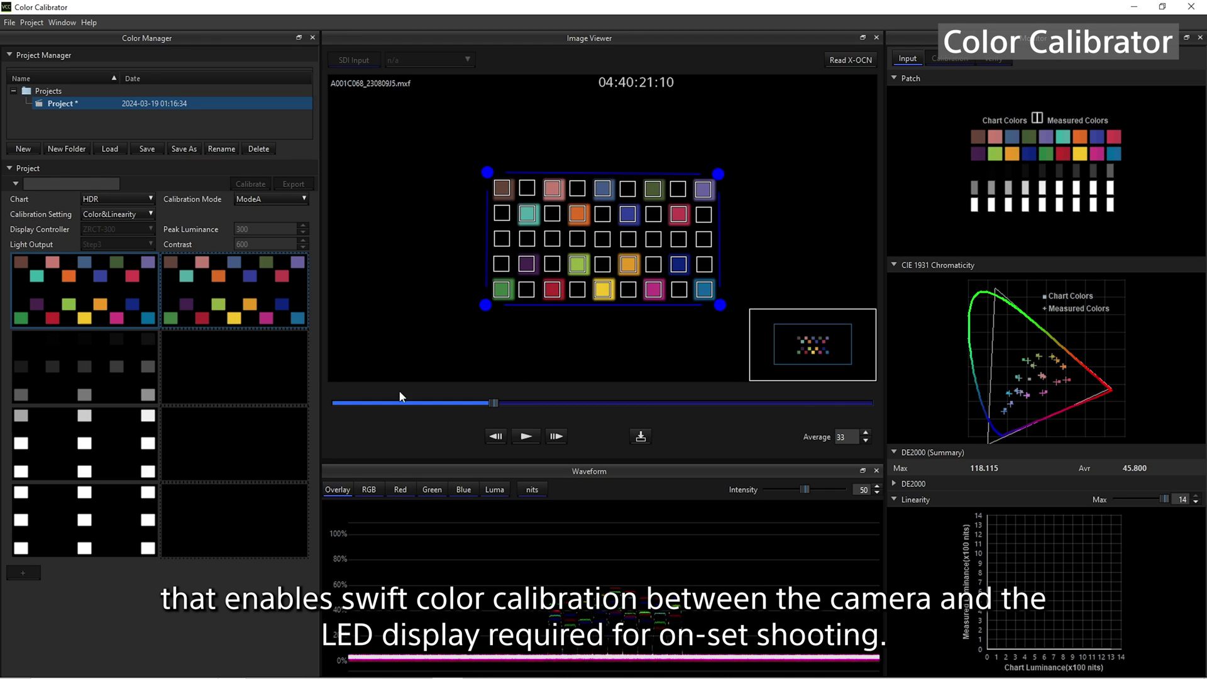
Step: In Color Calibrator, scrub the color chart clip forward in the Image Viewer
left_click(265, 365)
left_click_drag(496, 399, 598, 403)
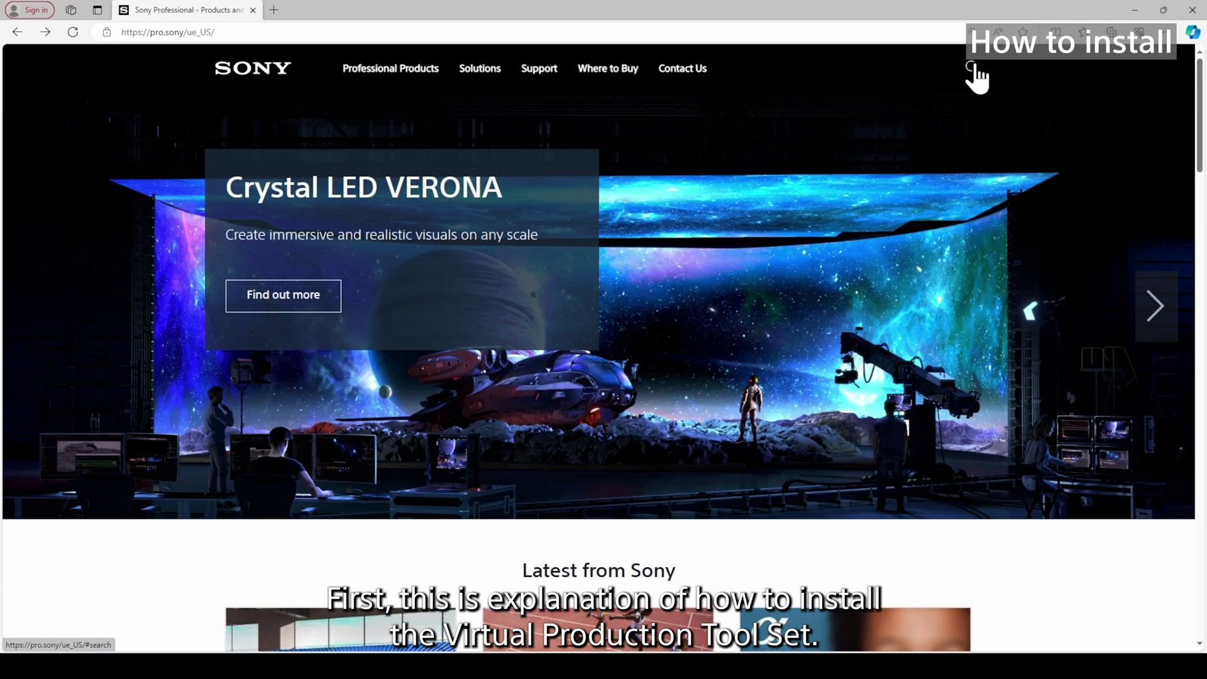
Step: Search the Sony Professional website for "camera and display plugin" and open the plugin's product page
left_click(974, 66)
type("ca")
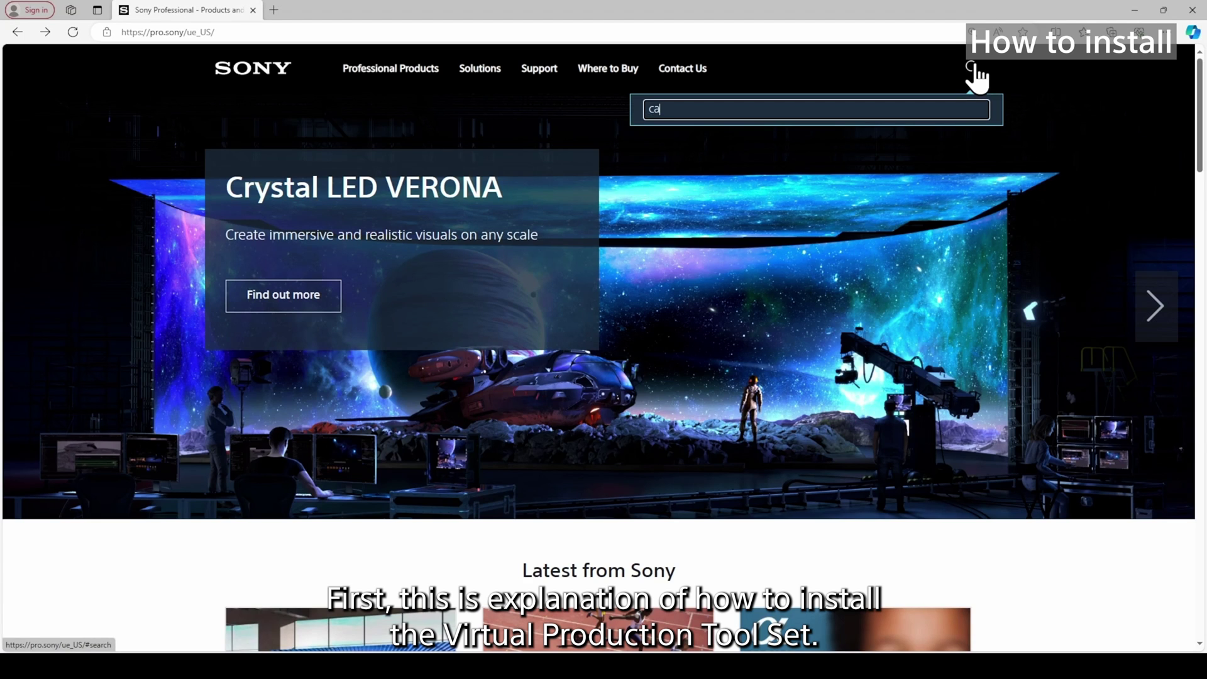
type("mera and display plugin")
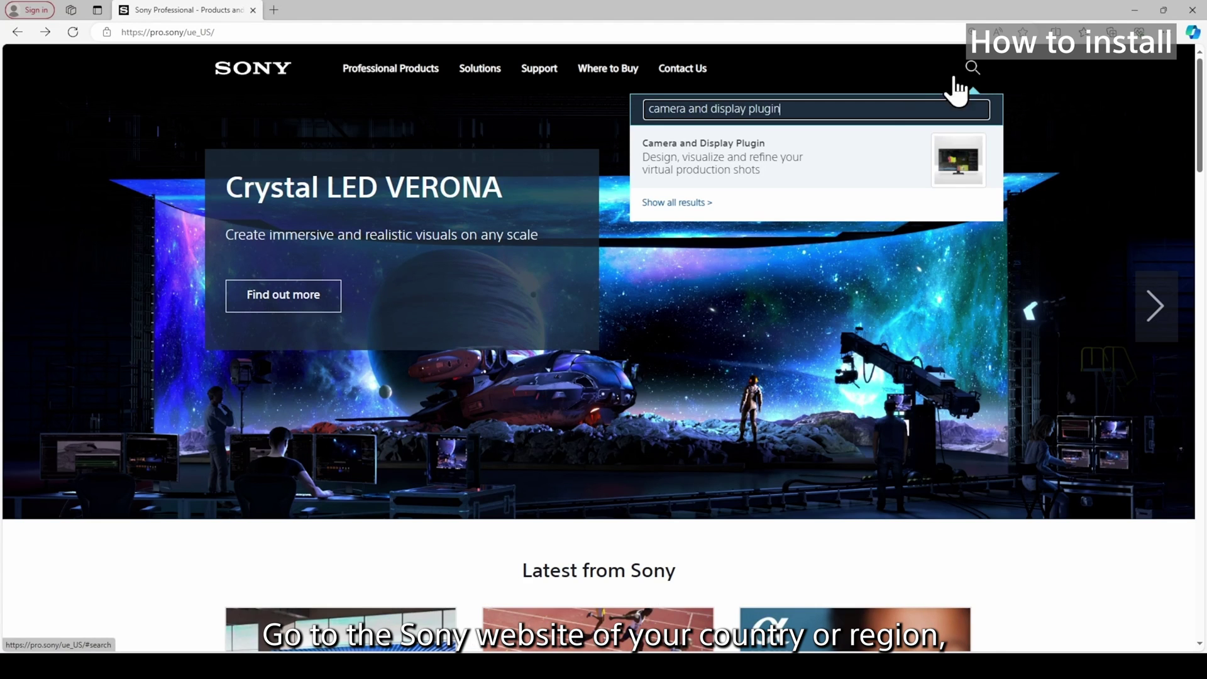
left_click(860, 156)
Step: Go to the plugin's download page and look through the fields of the free download registration form
scroll(860, 148, "down", 1)
scroll(860, 148, "down", 5)
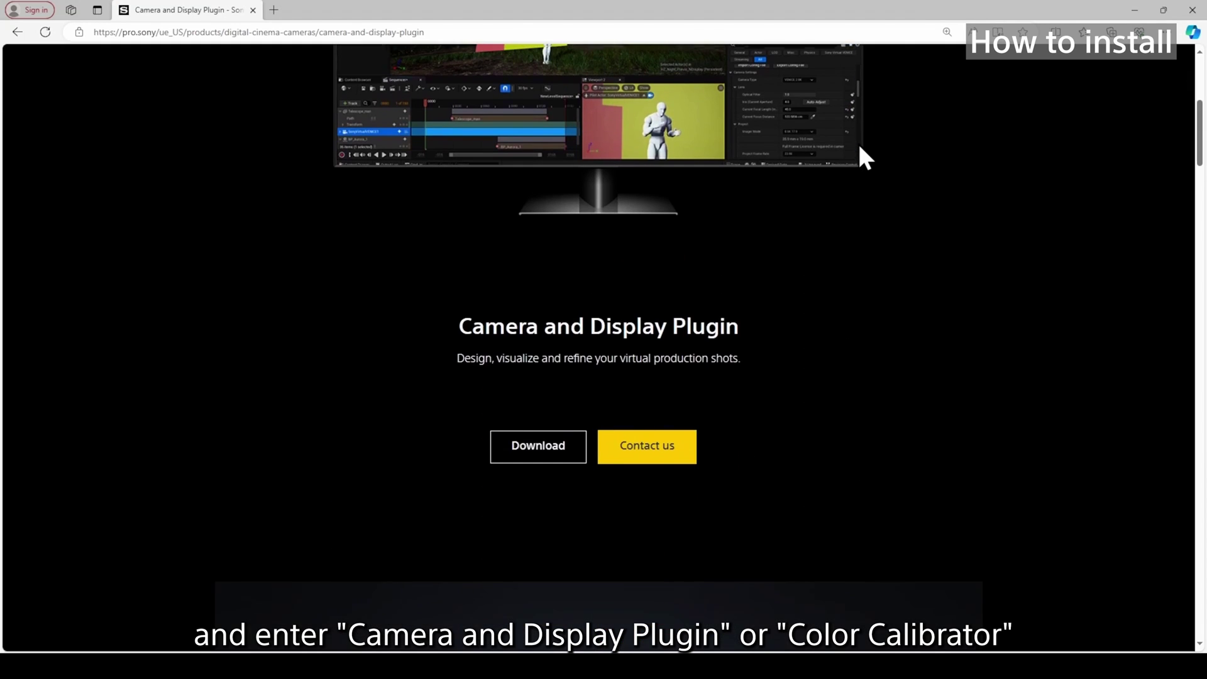
left_click(538, 448)
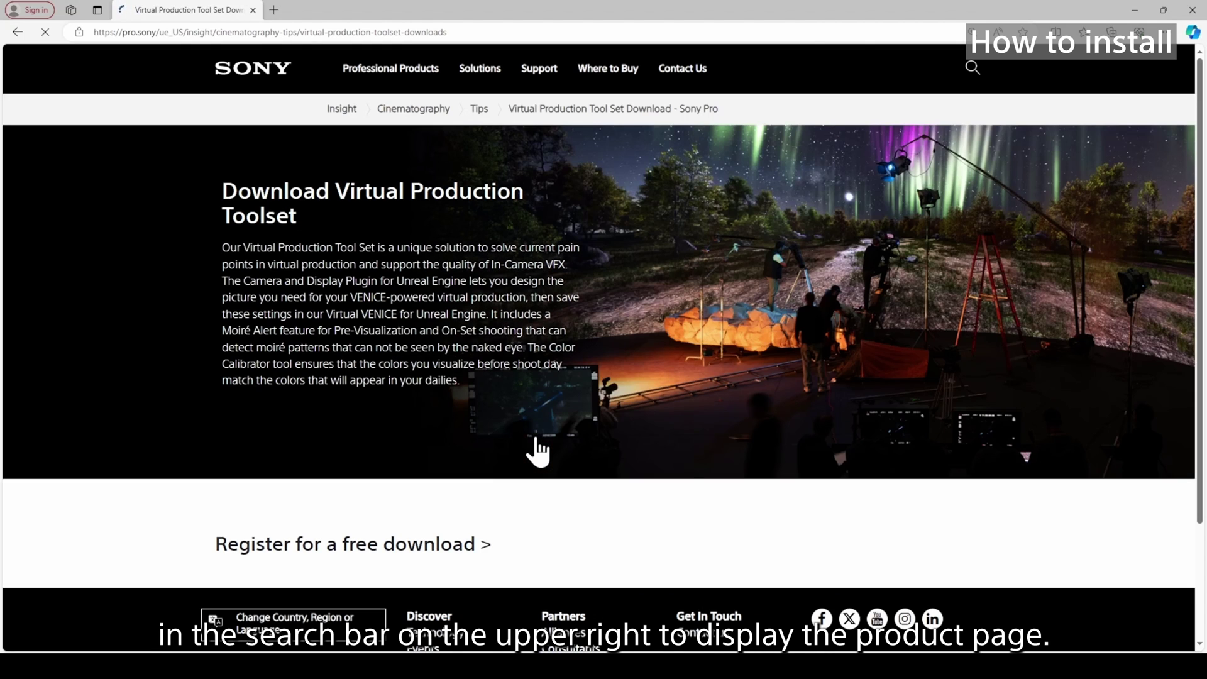
scroll(537, 448, "down", 6)
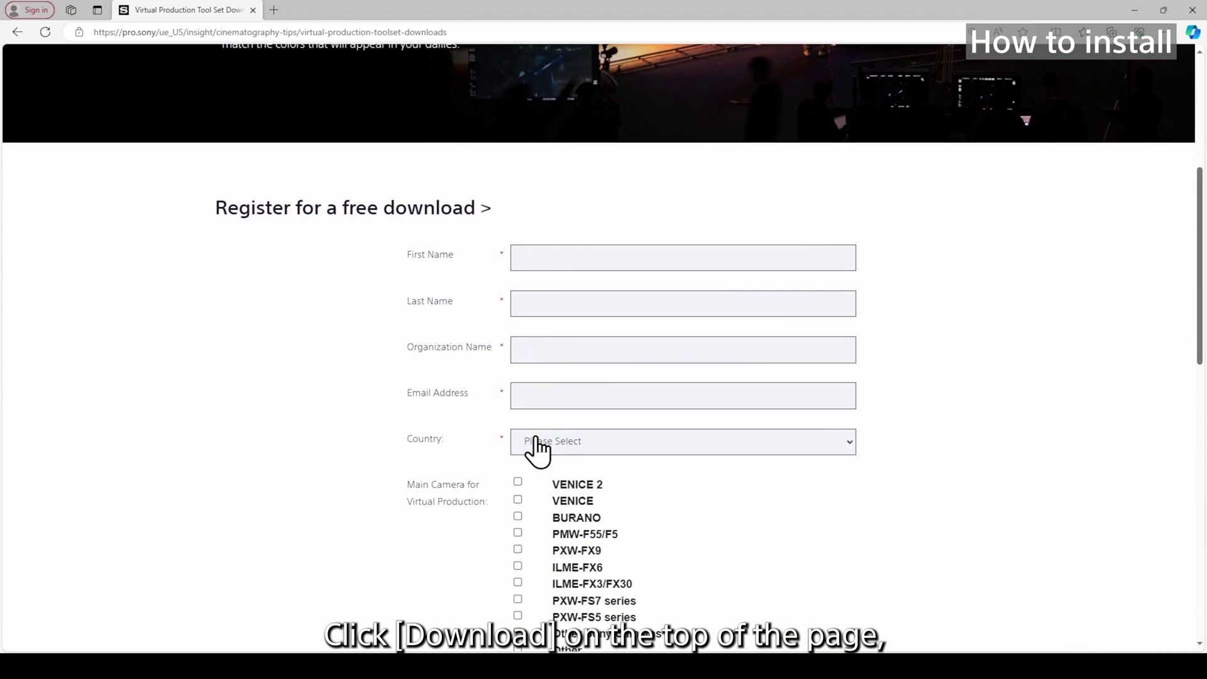
scroll(537, 448, "down", 11)
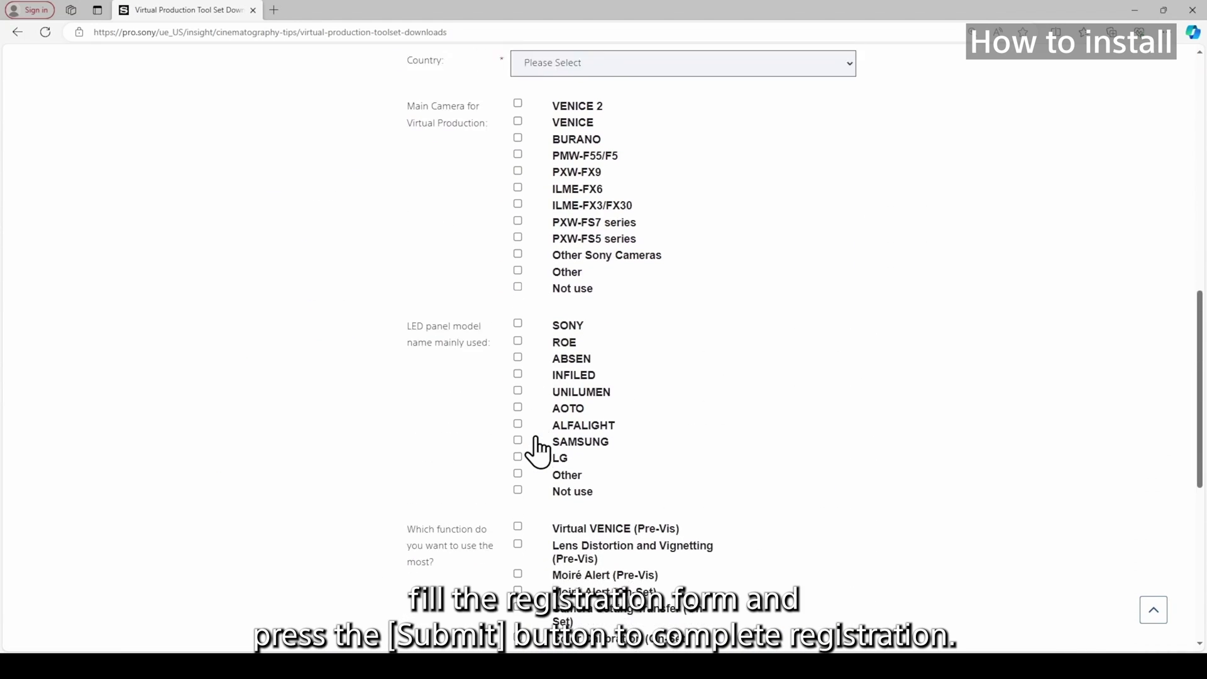
scroll(538, 451, "down", 1)
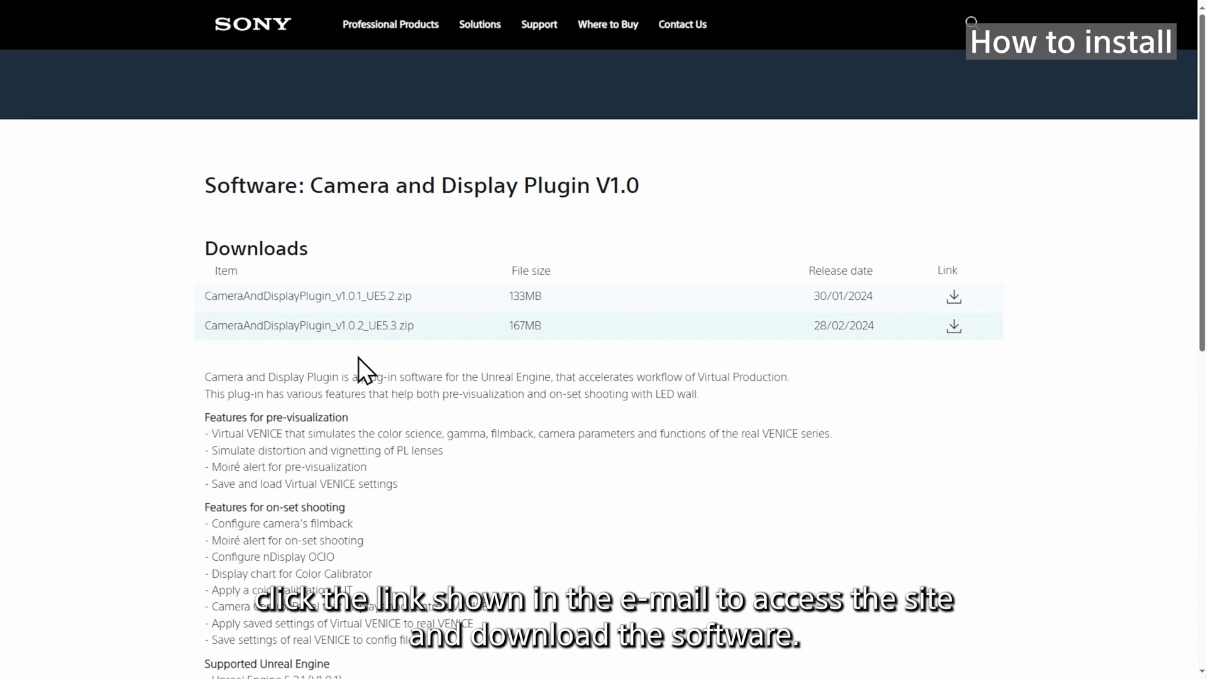
Step: Download CameraAndDisplayPlugin_v1.0.2_UE5.3.zip from the software downloads list
left_click(954, 326)
left_click(720, 278)
left_click(812, 329)
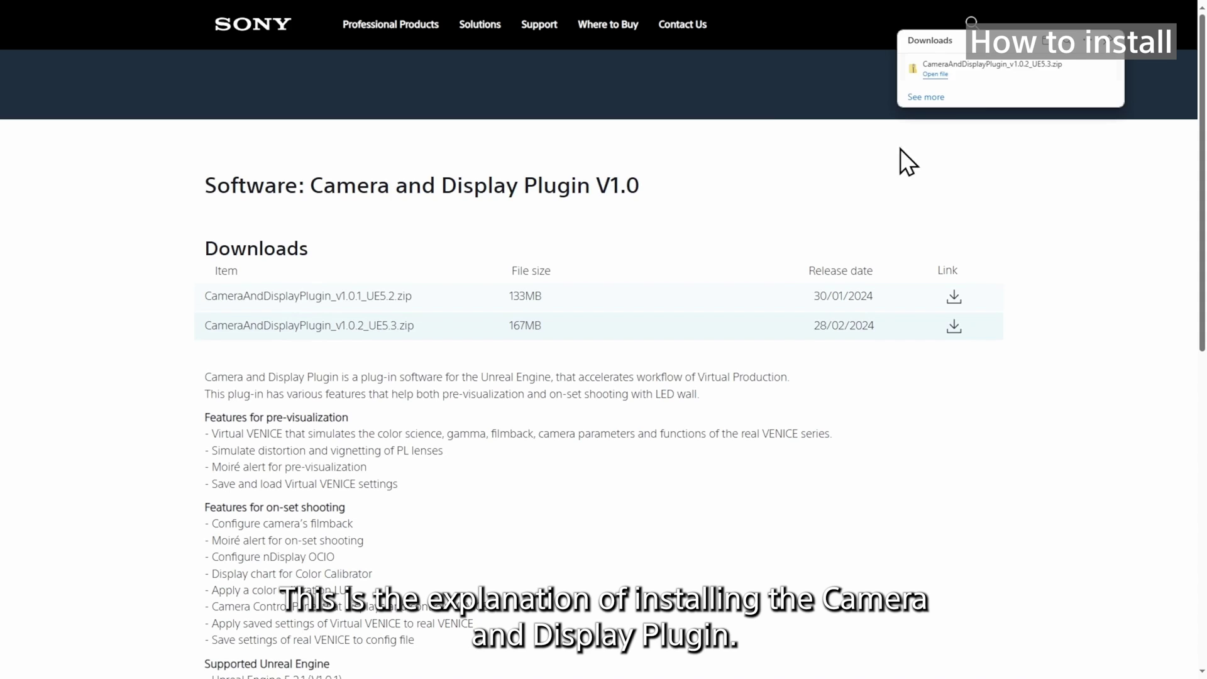
left_click(1046, 40)
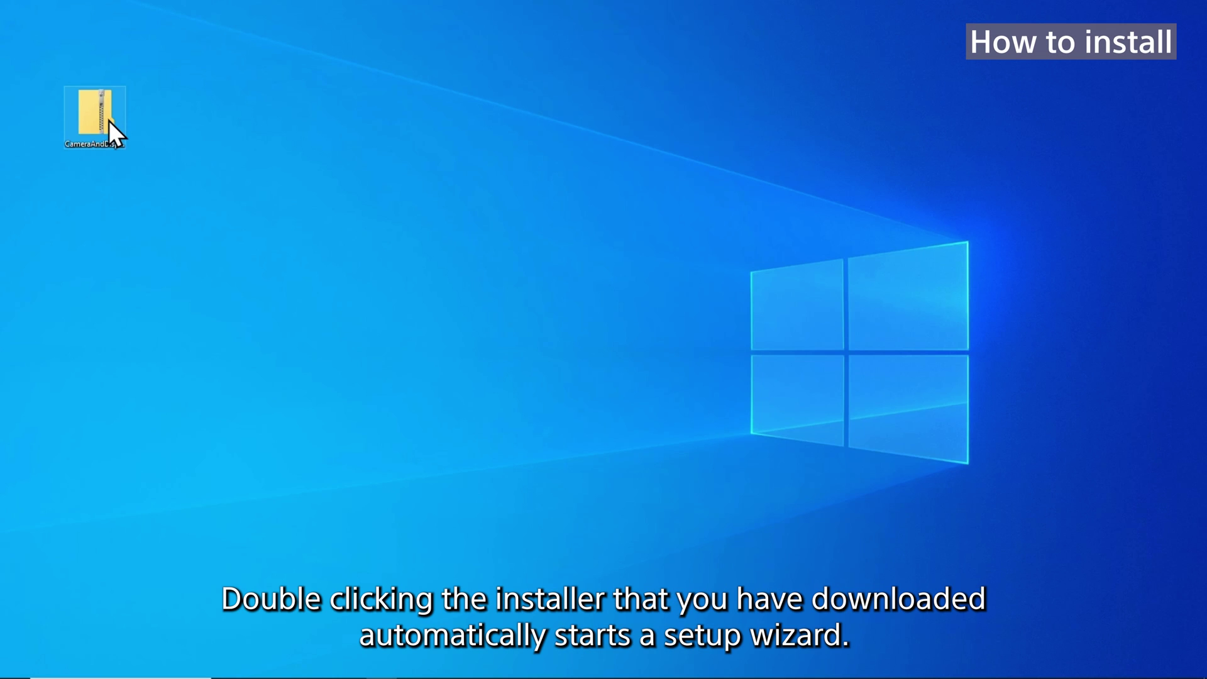
Step: Open the downloaded zip on the desktop, launch the CameraAndDisplayPlugin_v1.0.2_UE5.3 installer and proceed to its license agreement
double_click(108, 119)
double_click(481, 184)
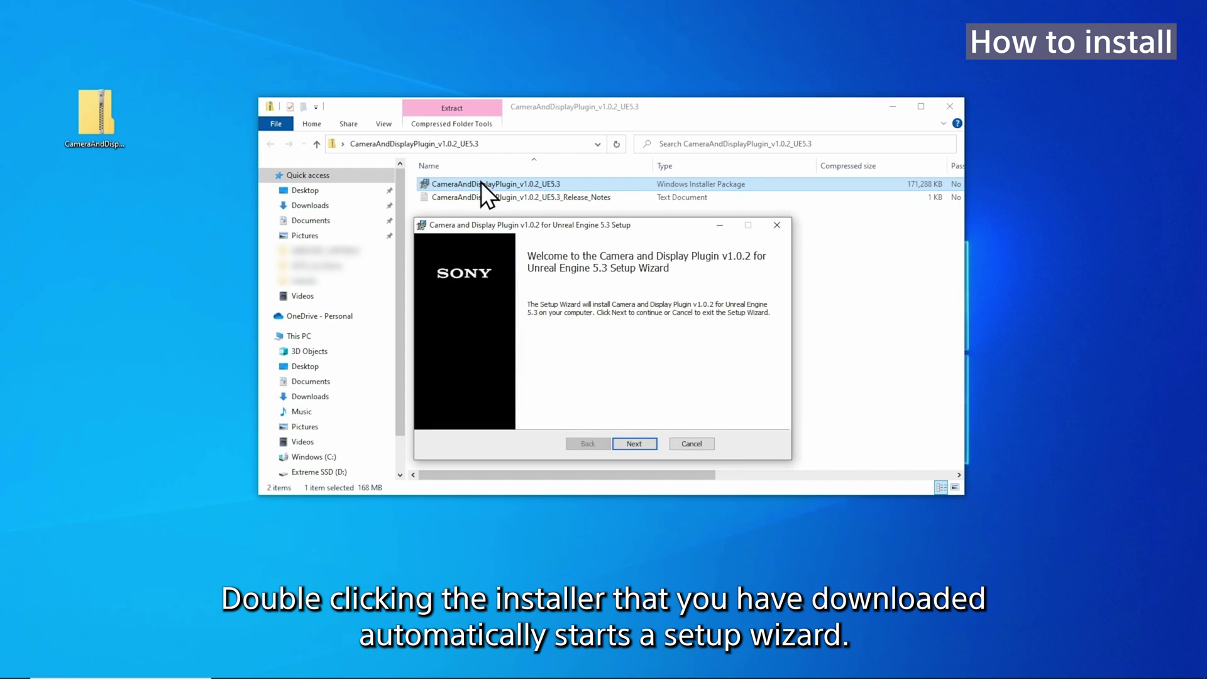
left_click(647, 442)
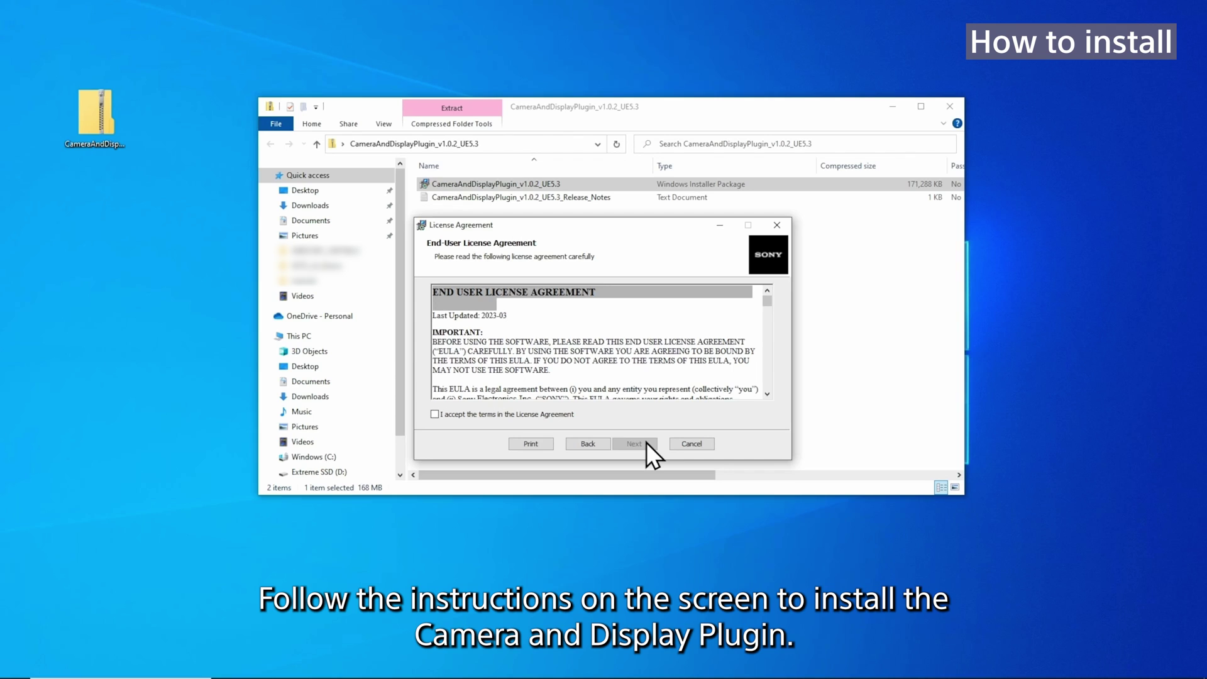
Step: Accept the license agreement and install the plugin into C:\Program Files\Epic Games\UE_5.3\Engine\Plugins\, closing the wizard when done
key("Tab")
key("Tab")
key("Tab")
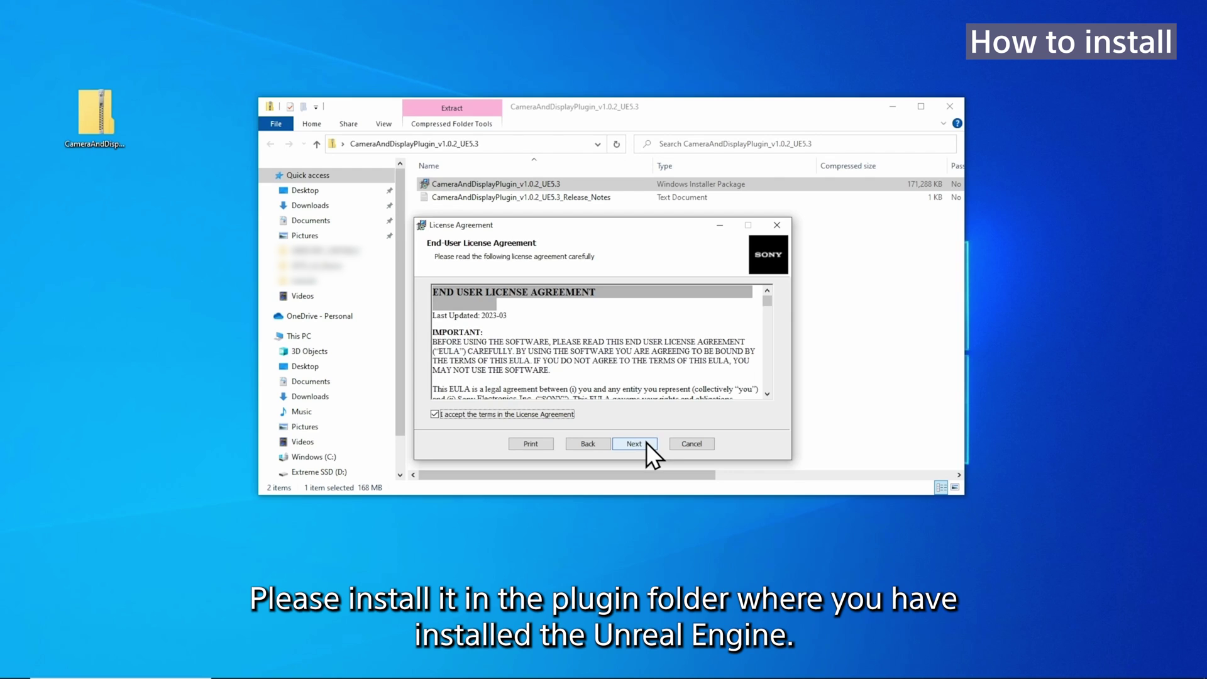
left_click(646, 443)
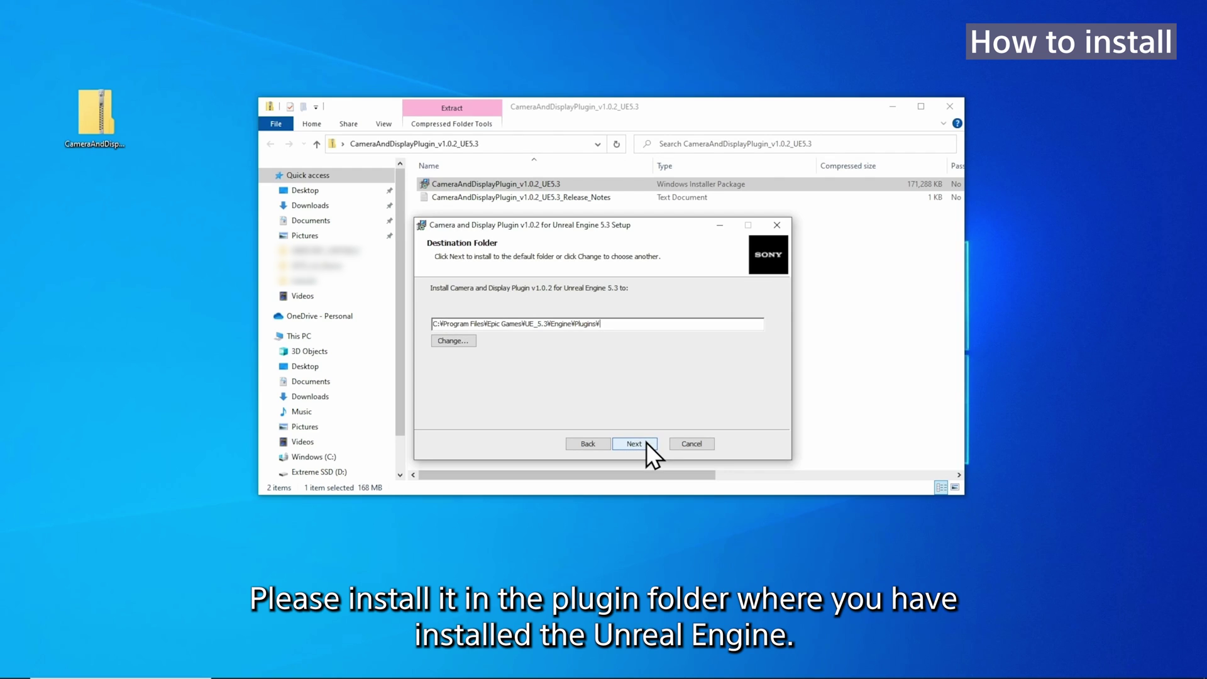
left_click(647, 443)
left_click(647, 443)
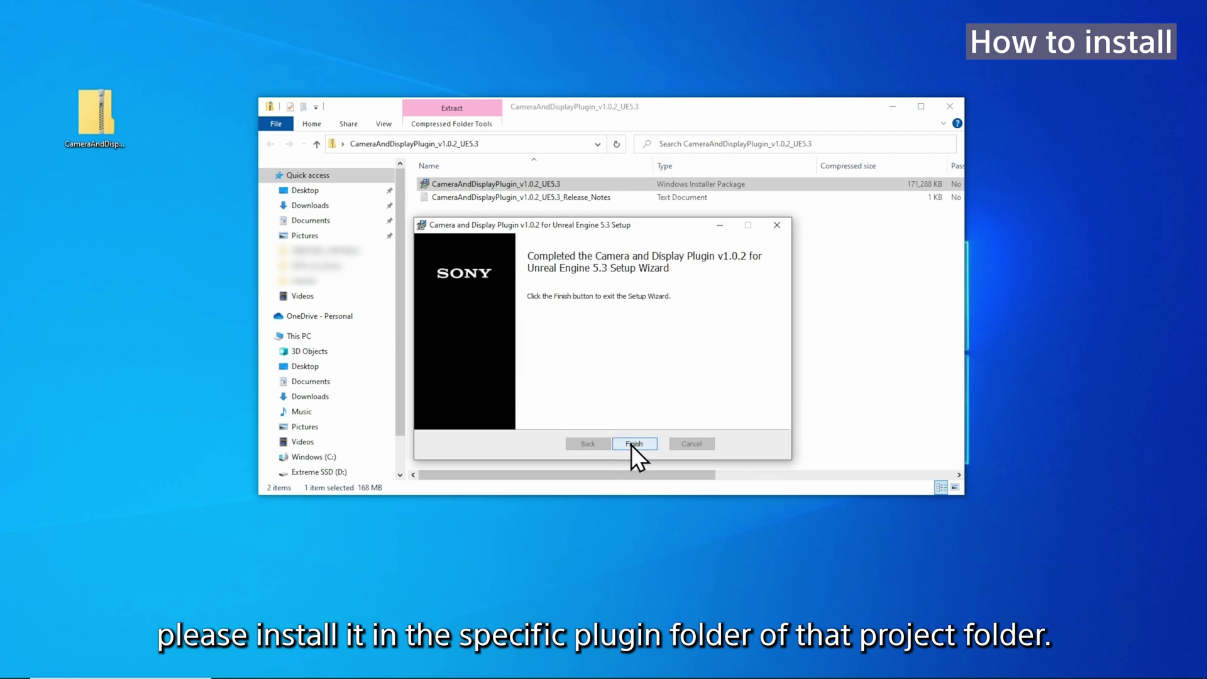
left_click(631, 444)
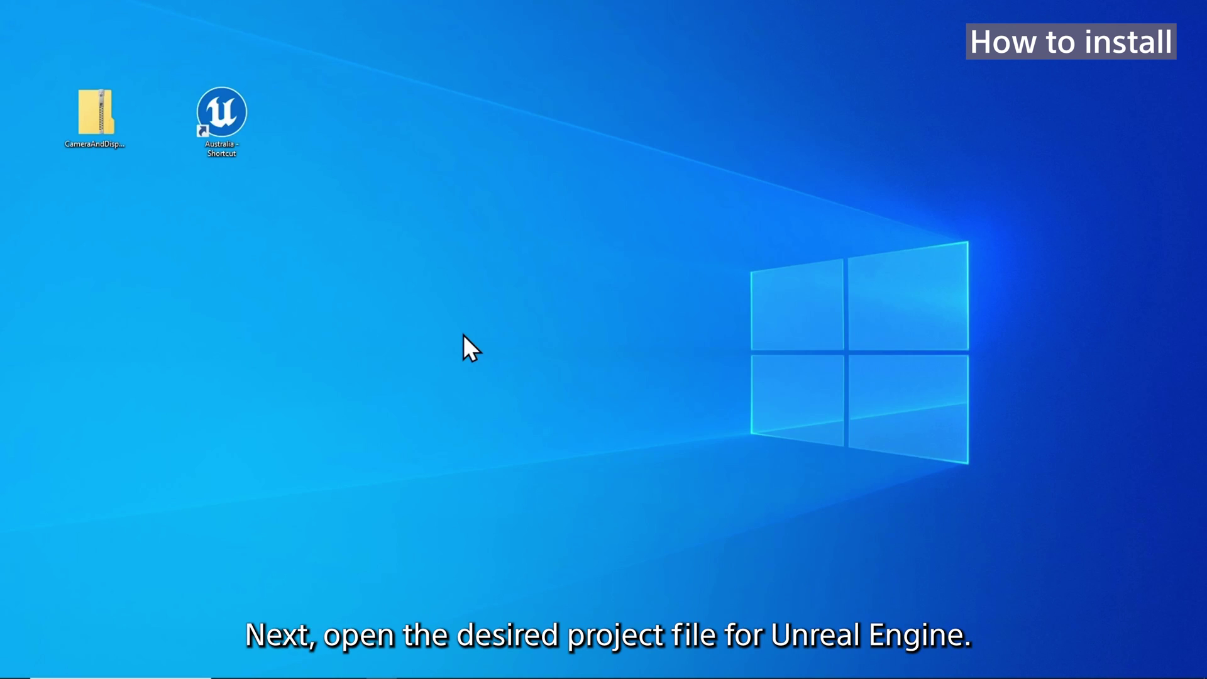
Step: Open the Australia project in Unreal Engine and search its plugins for "camera" to check whether Camera and Display Plugin is enabled
double_click(233, 118)
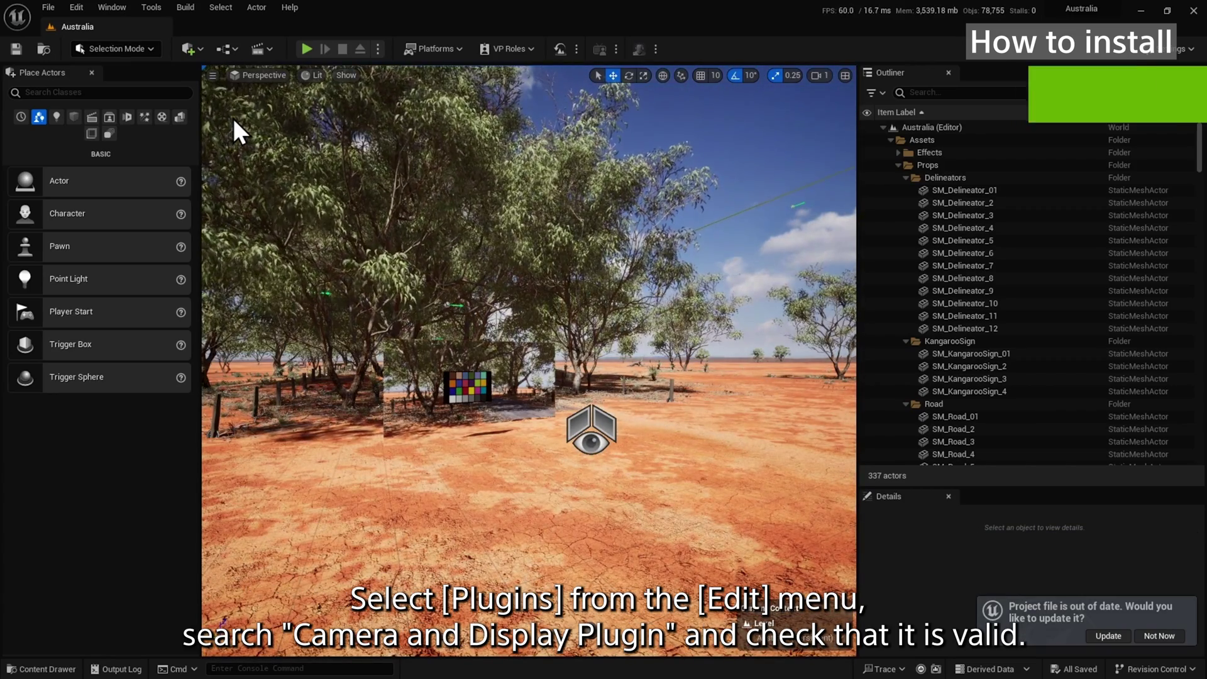
left_click(77, 7)
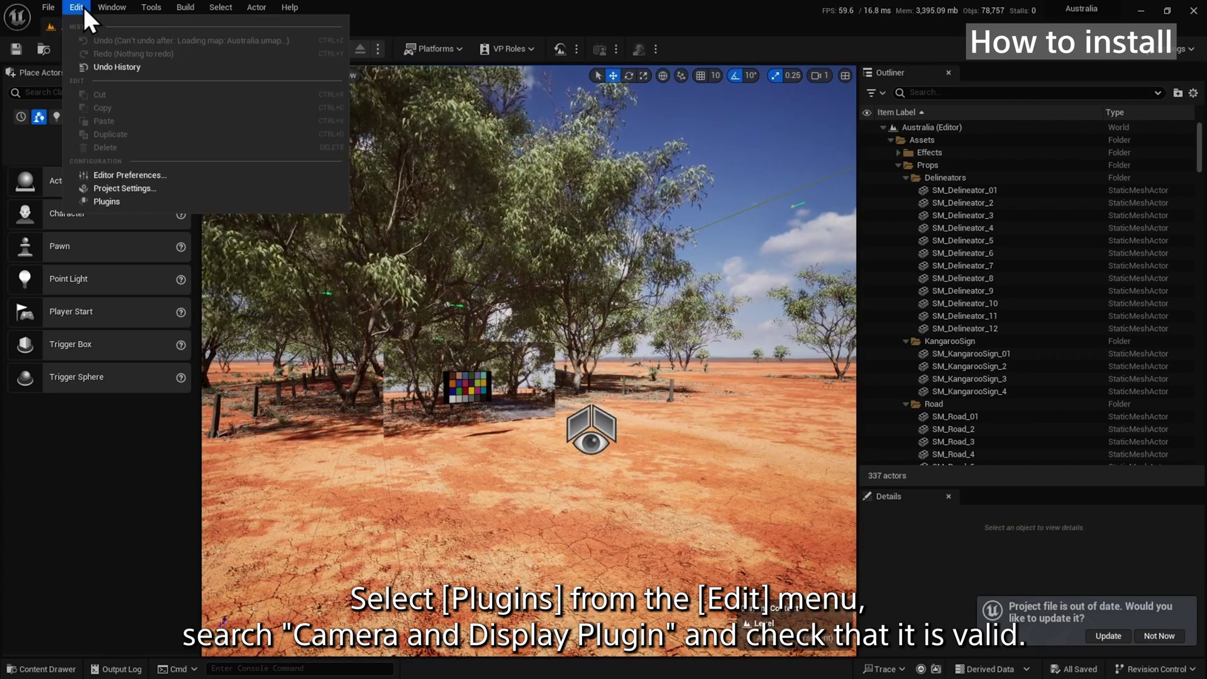
left_click(109, 199)
type("camera")
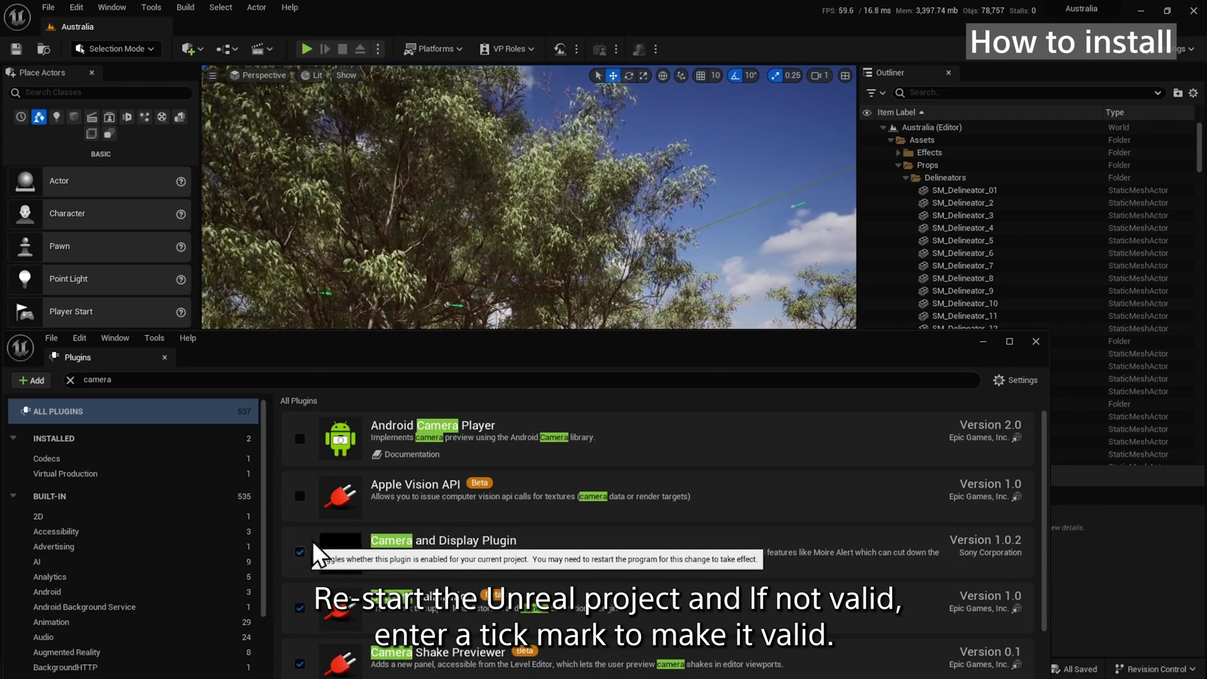
left_click(1032, 340)
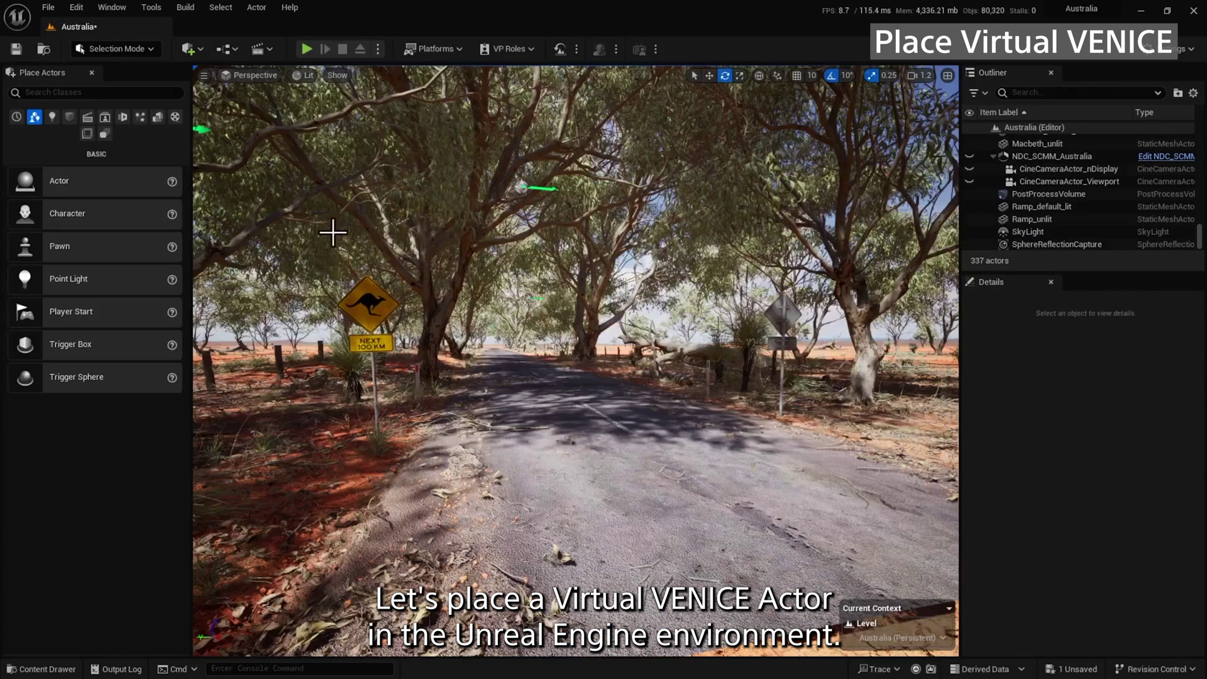
Step: Search the placeable actors for "vir" and place a Sony Virtual VENICE actor on the road in the level
left_click(146, 92)
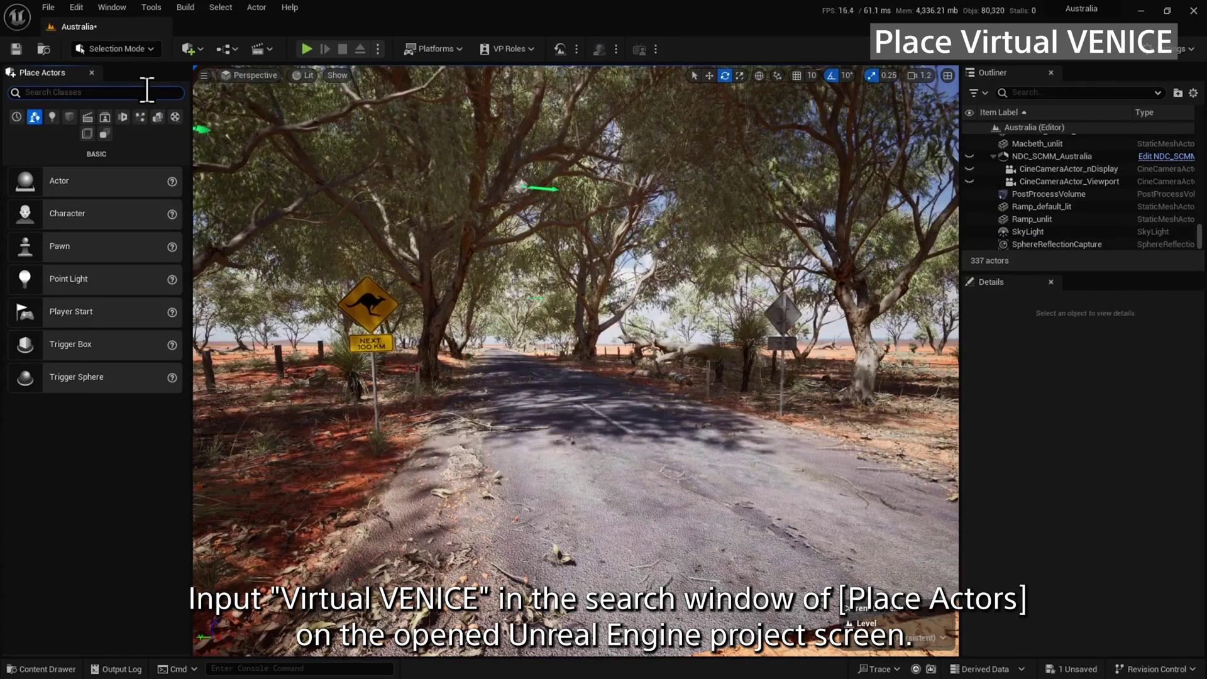
type("v")
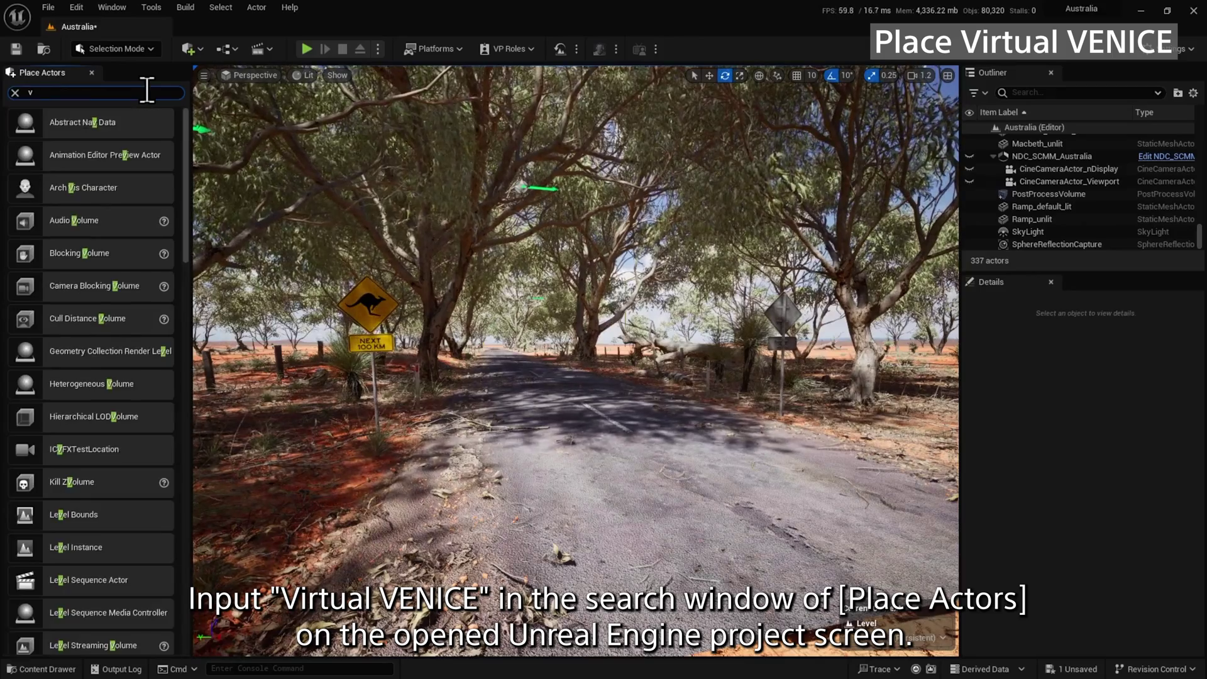
type("ir")
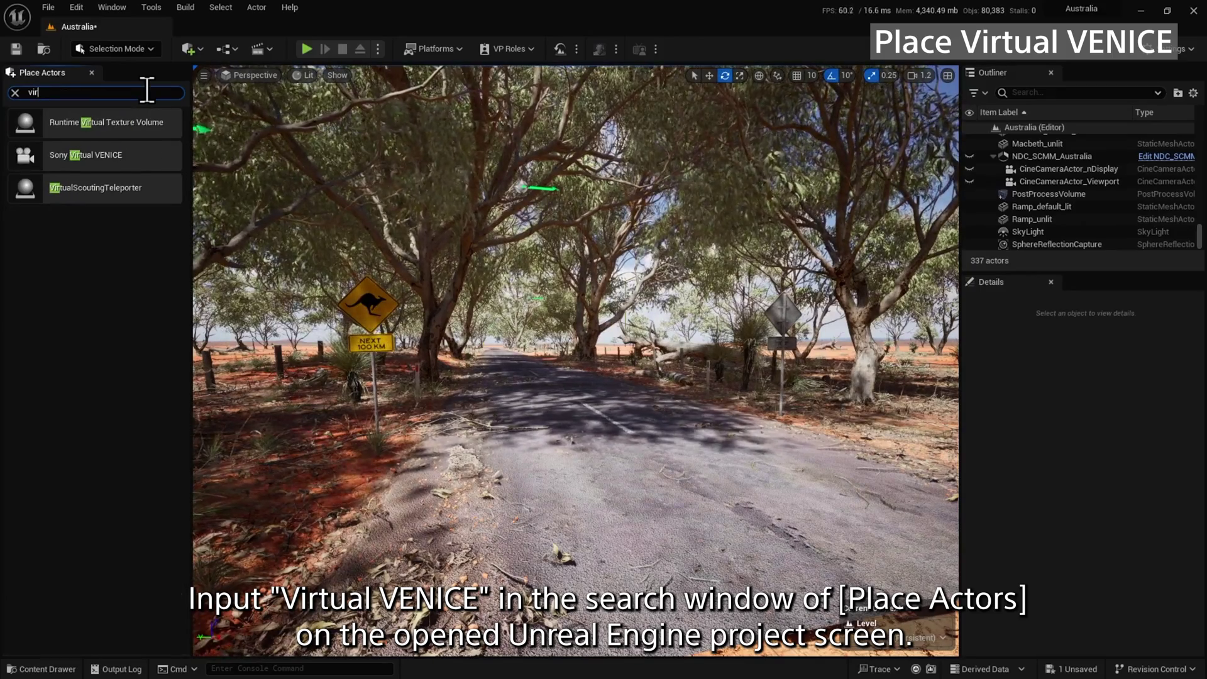
left_click(106, 157)
left_click_drag(107, 162, 226, 242)
left_click_drag(393, 437, 528, 357)
Step: Rotate the placed SonyVirtualVENICE camera in the level to change its viewing direction
key("w")
key("e")
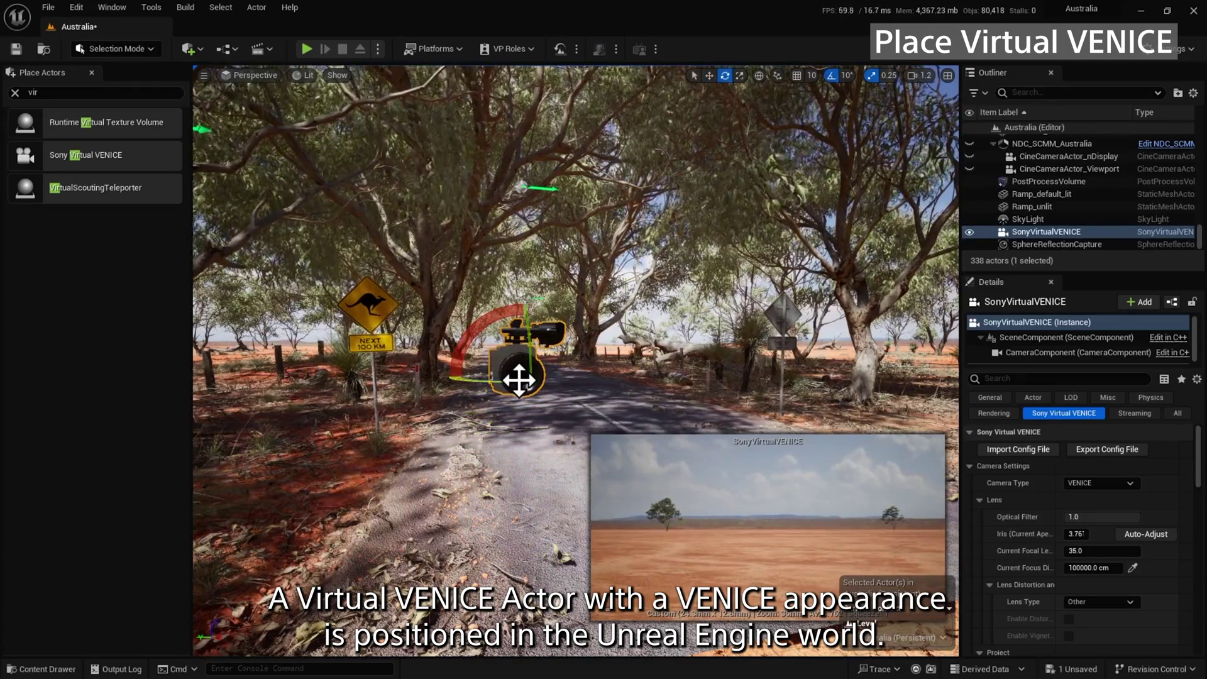
left_click_drag(519, 380, 422, 380)
left_click_drag(532, 381, 515, 379)
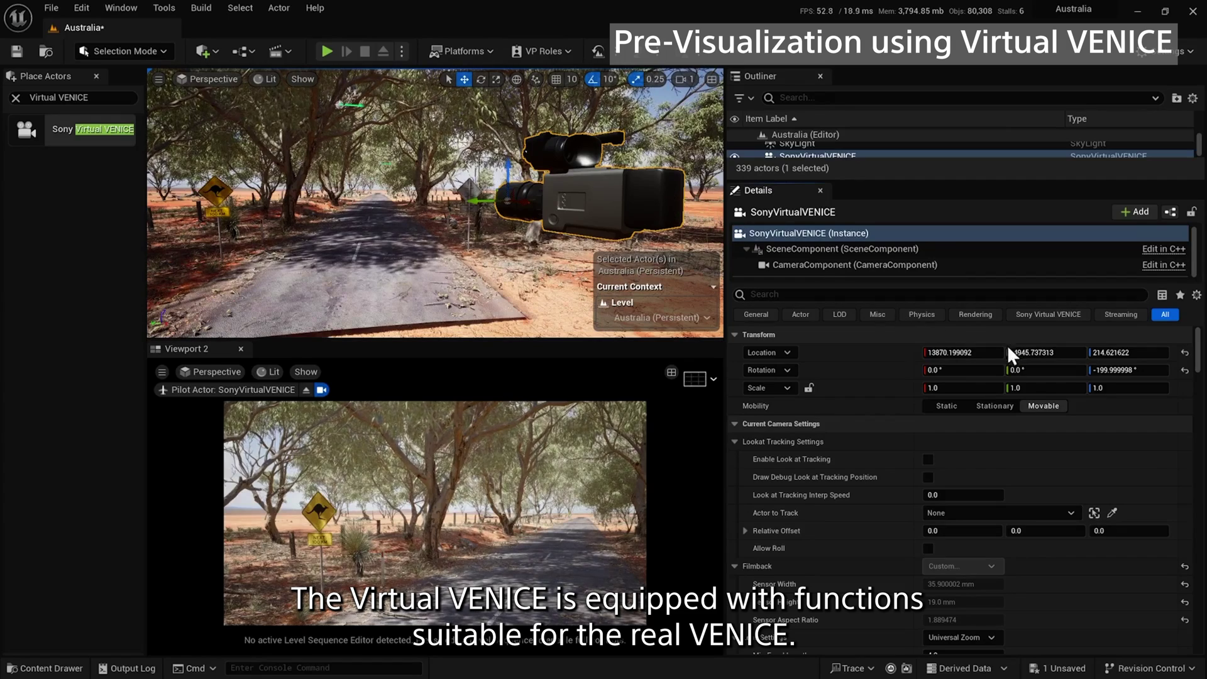
Step: Show only the camera's Sony Virtual VENICE settings, try Camera Type VENICE, and set it to VENICE 2 8K
left_click(1046, 314)
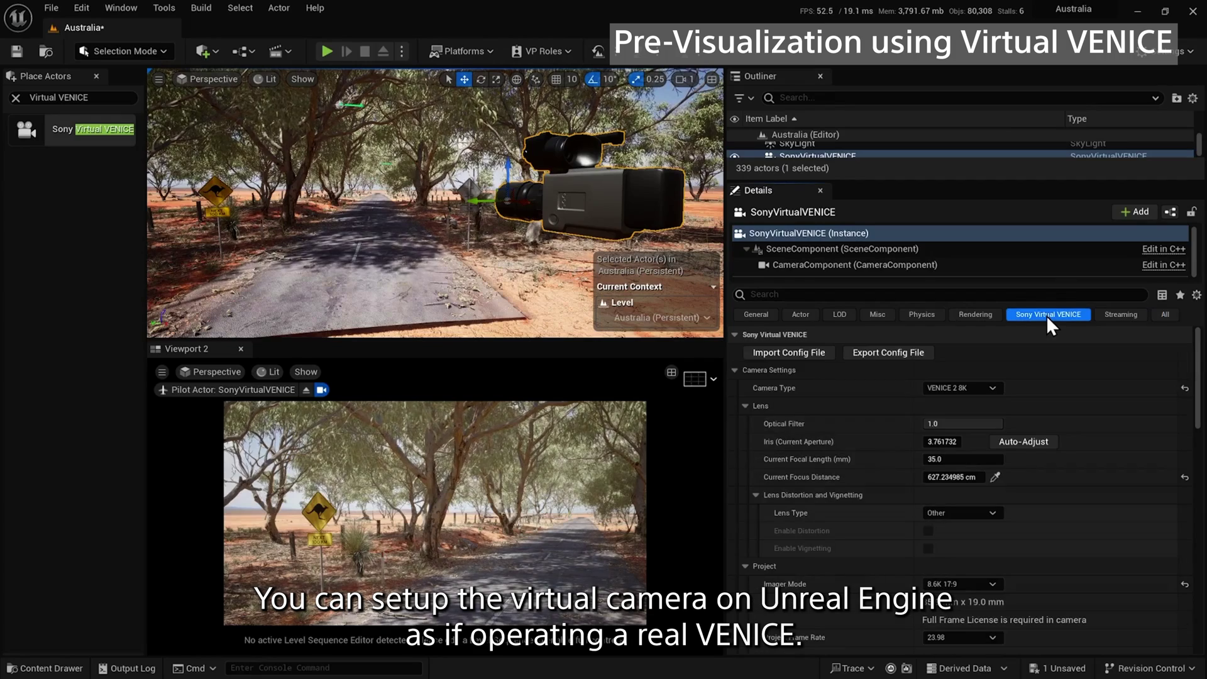
left_click(987, 386)
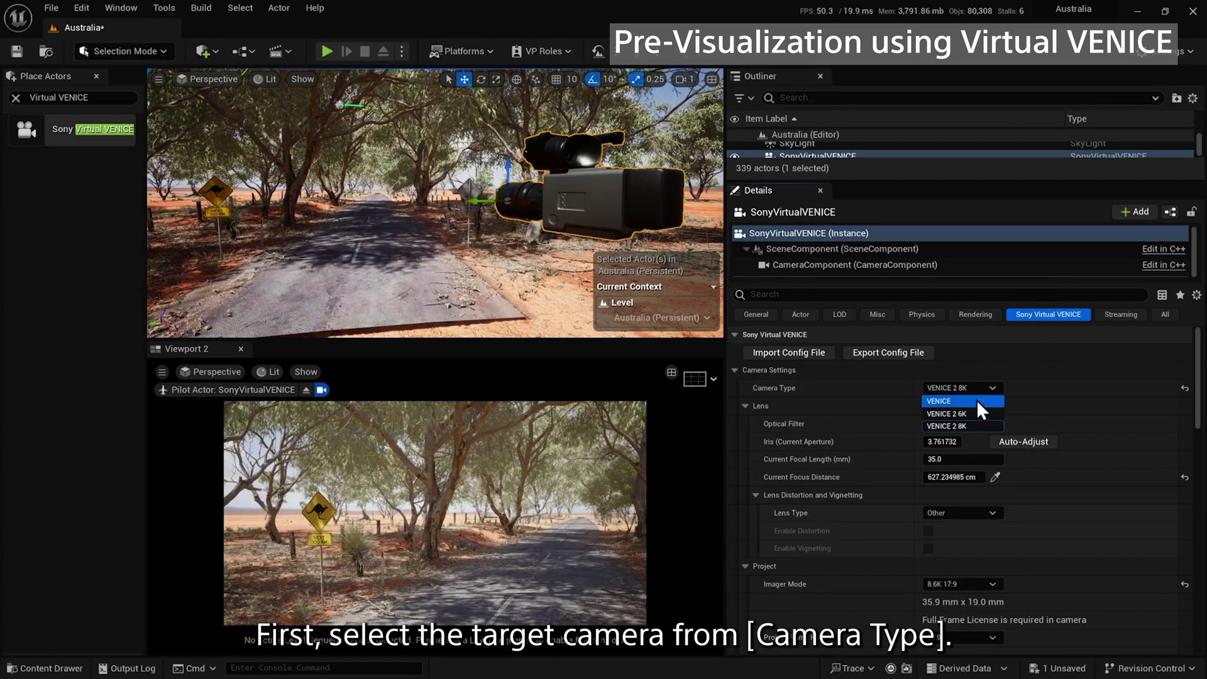
left_click(976, 399)
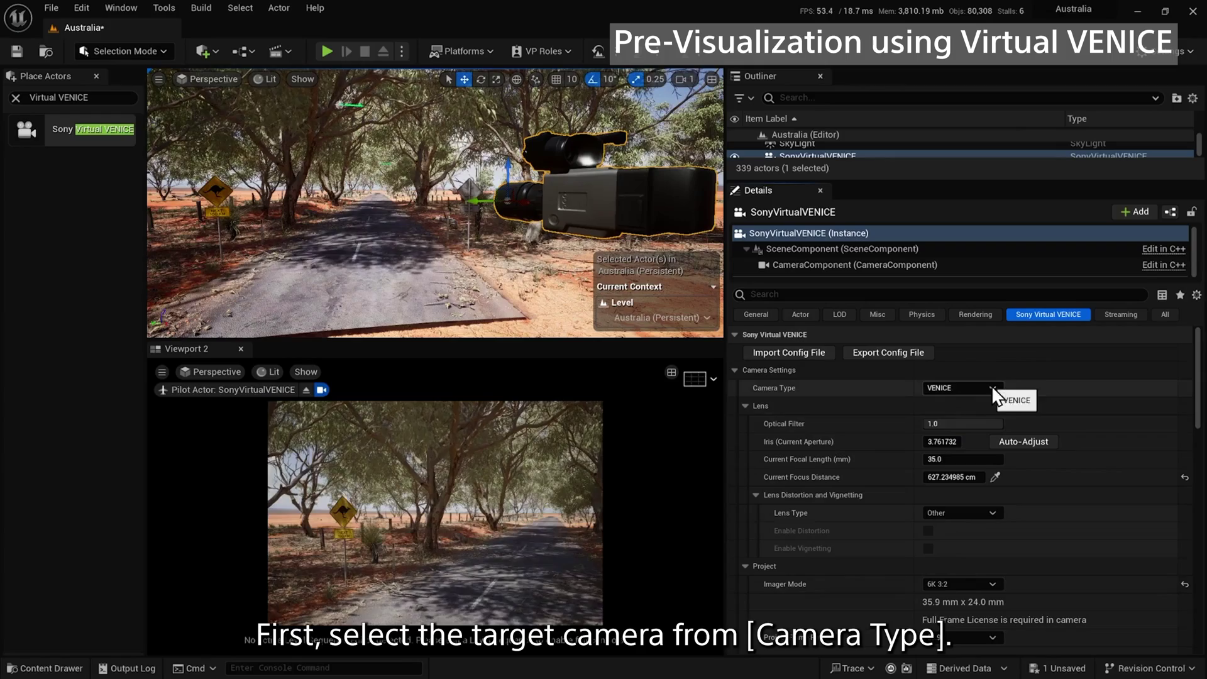
left_click(992, 387)
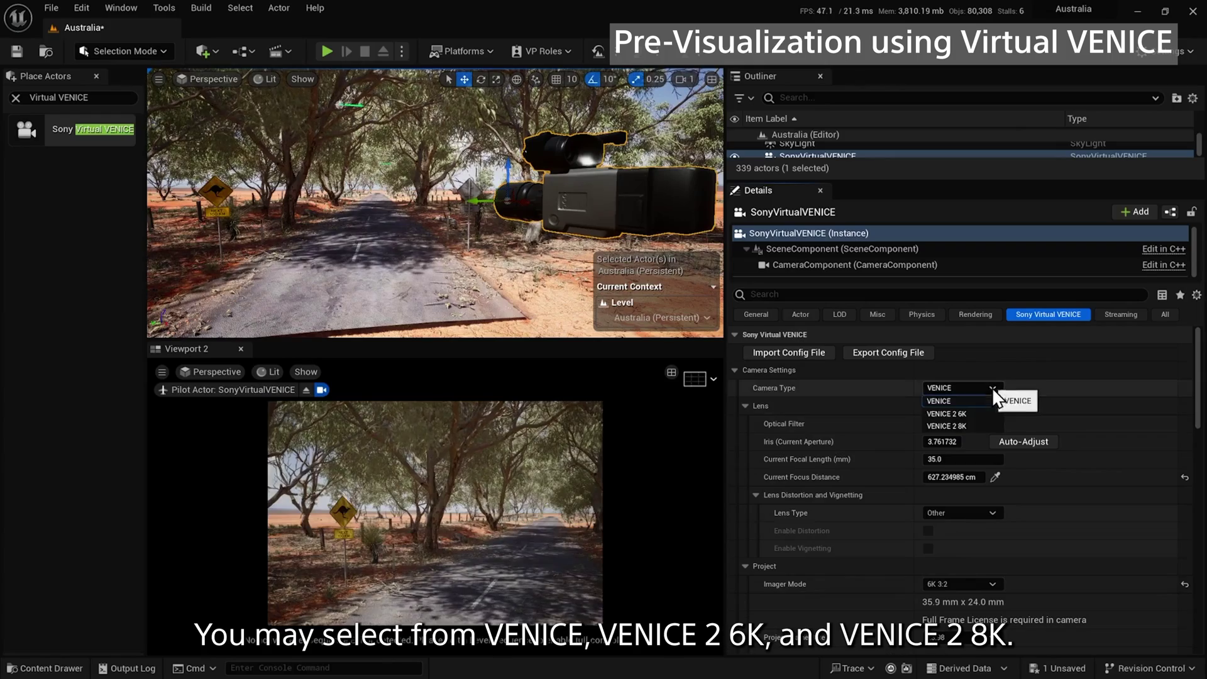
left_click(976, 426)
scroll(1033, 409, "down", 4)
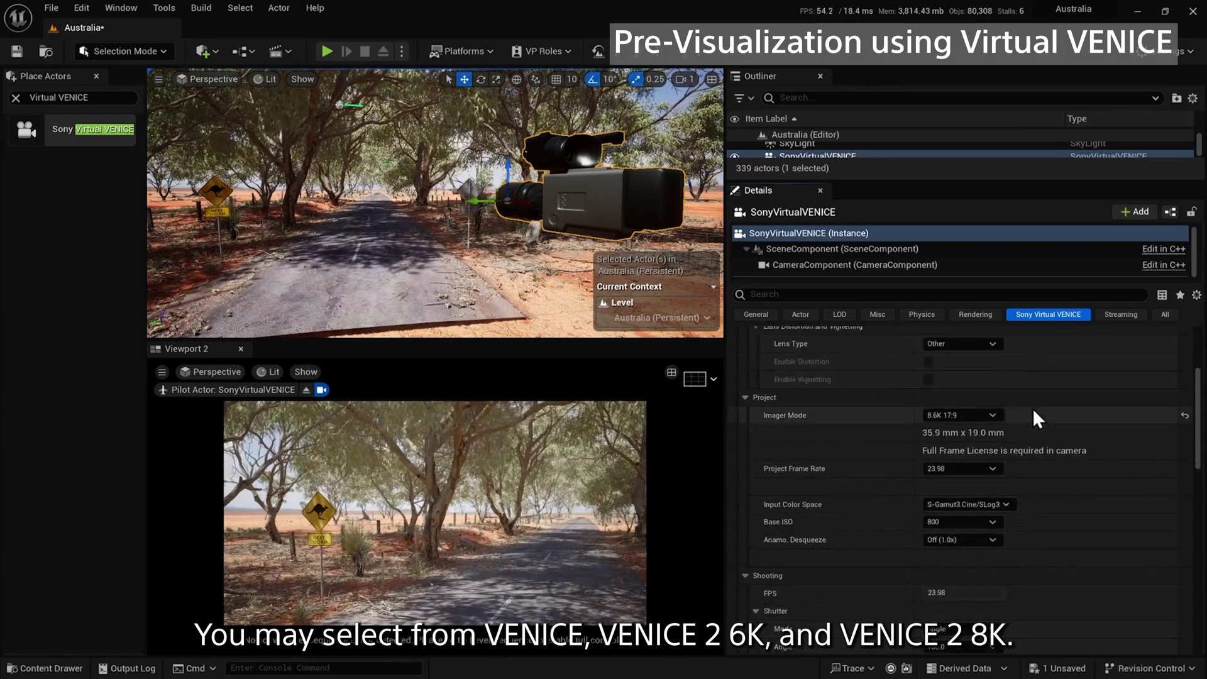
Step: Try Imager Mode 5.5K 2.39:1 in the Project settings and return it to 8.6K 17:9
scroll(1033, 408, "down", 2)
left_click(992, 353)
left_click(986, 369)
left_click(993, 352)
left_click(976, 480)
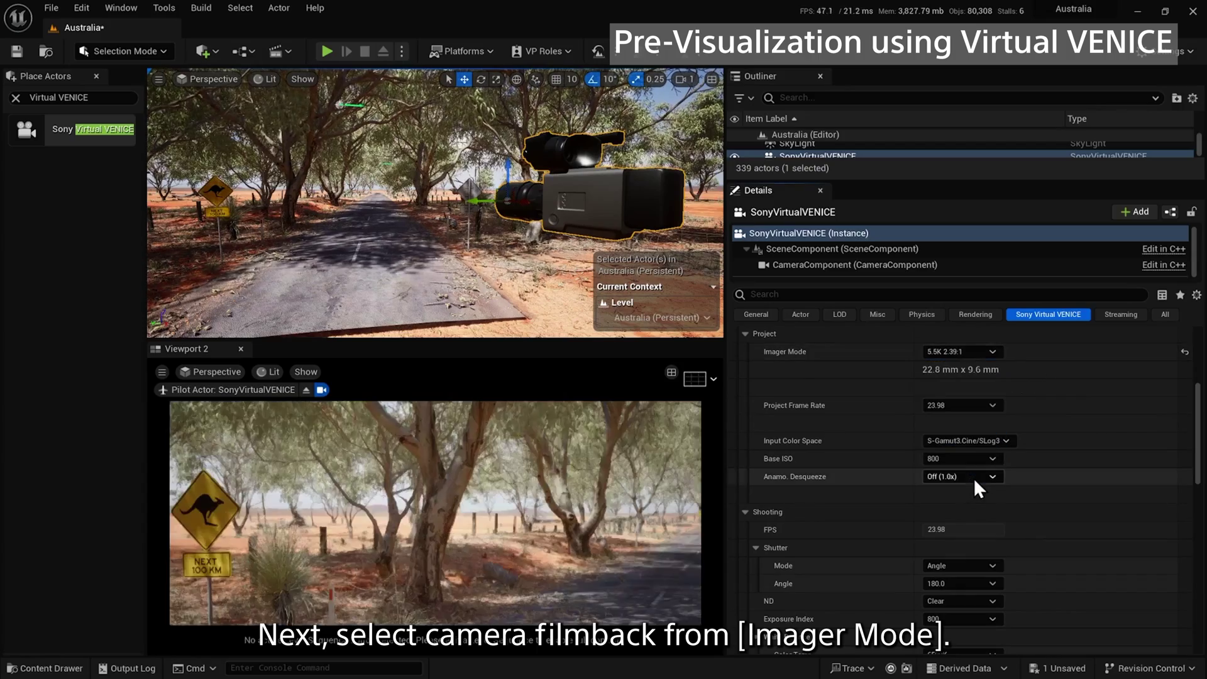
left_click(986, 351)
left_click(977, 374)
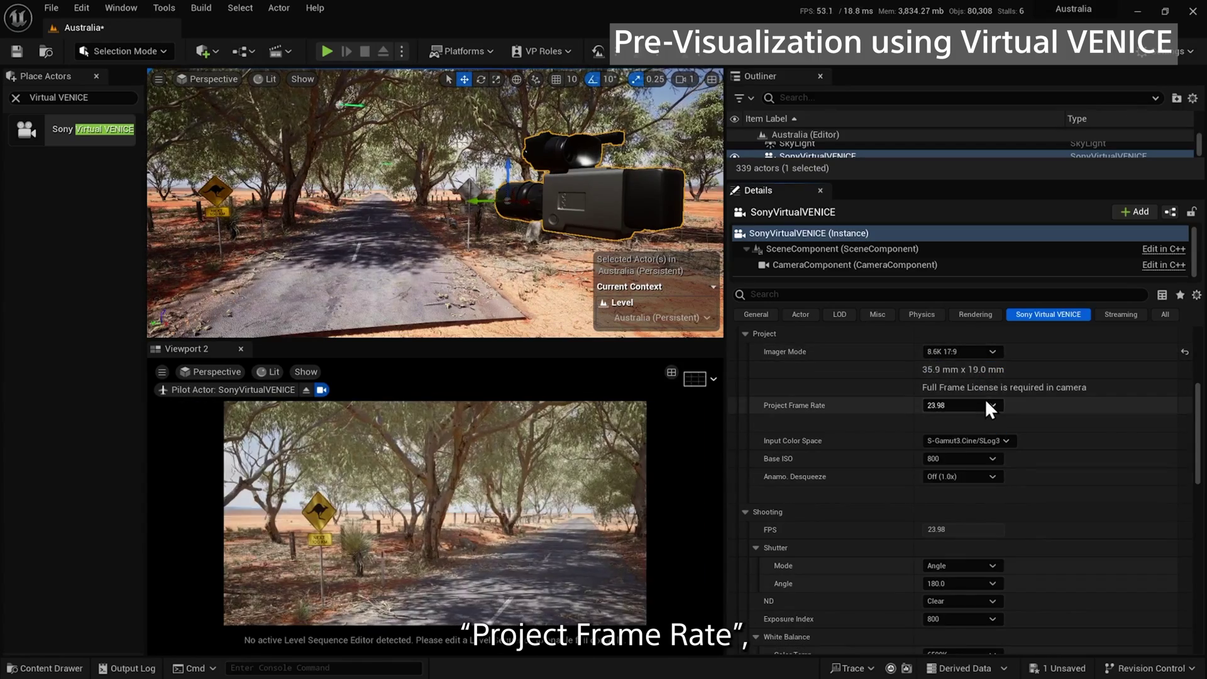
Step: Review the available options for Project Frame Rate, Input Color Space and Base ISO, keeping 23.98, S-Gamut3.Cine/SLog3 and 800
left_click(986, 402)
left_click(994, 417)
left_click(1009, 439)
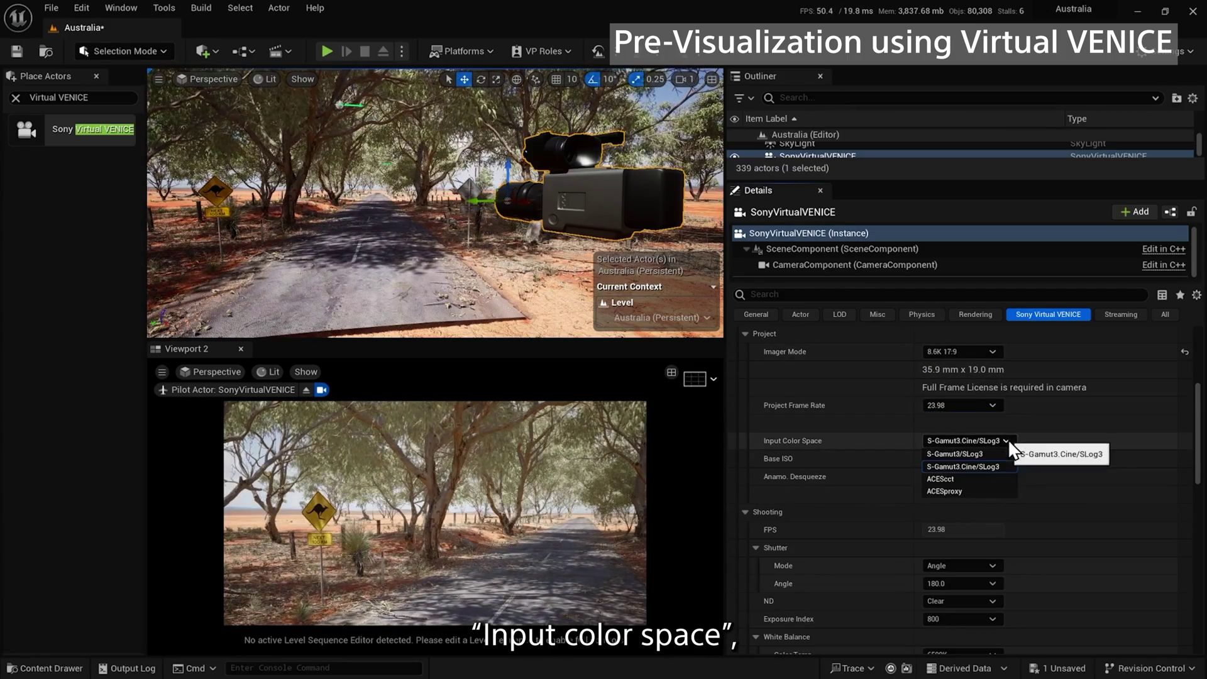
left_click(1009, 439)
left_click(991, 457)
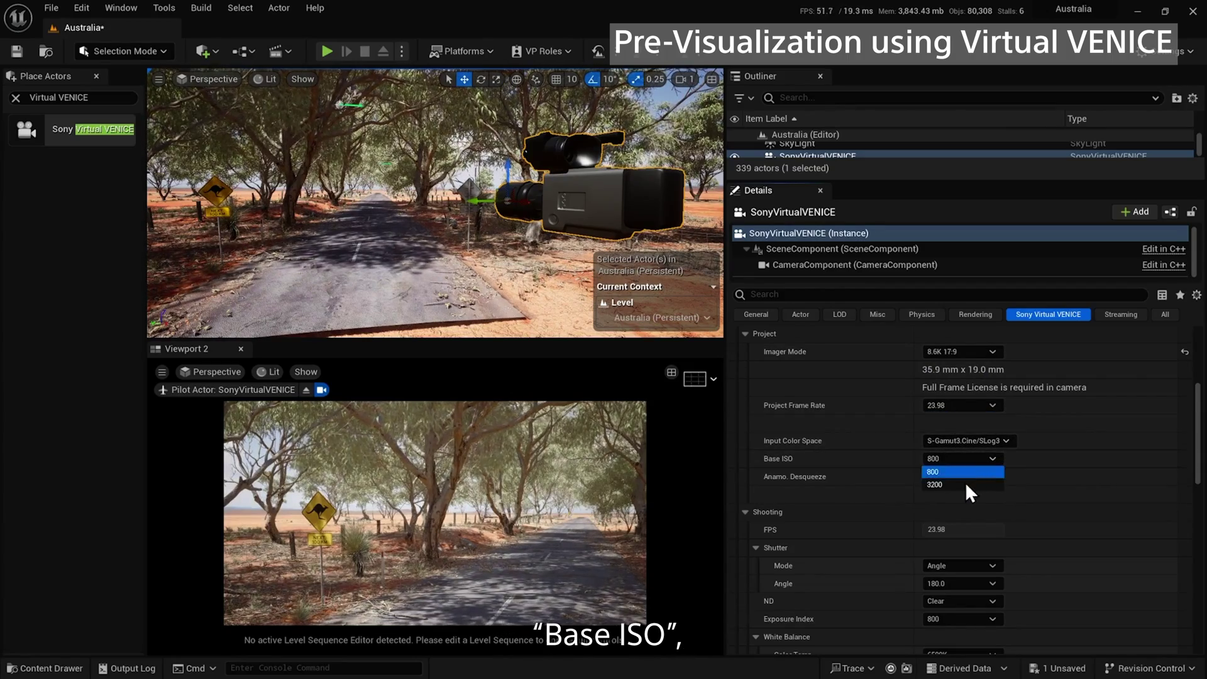
left_click(971, 473)
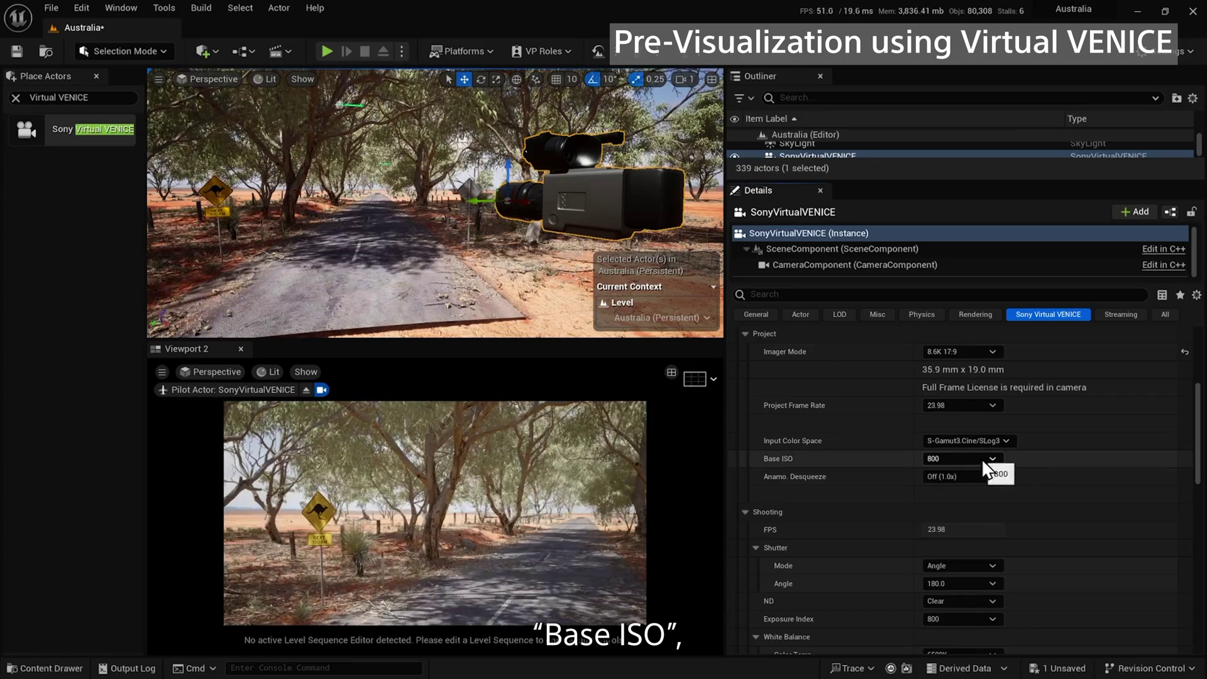
Step: Try another ND filter and Exposure Index 200 in the Shooting settings, returning them to Clear and 800
scroll(983, 455, "down", 5)
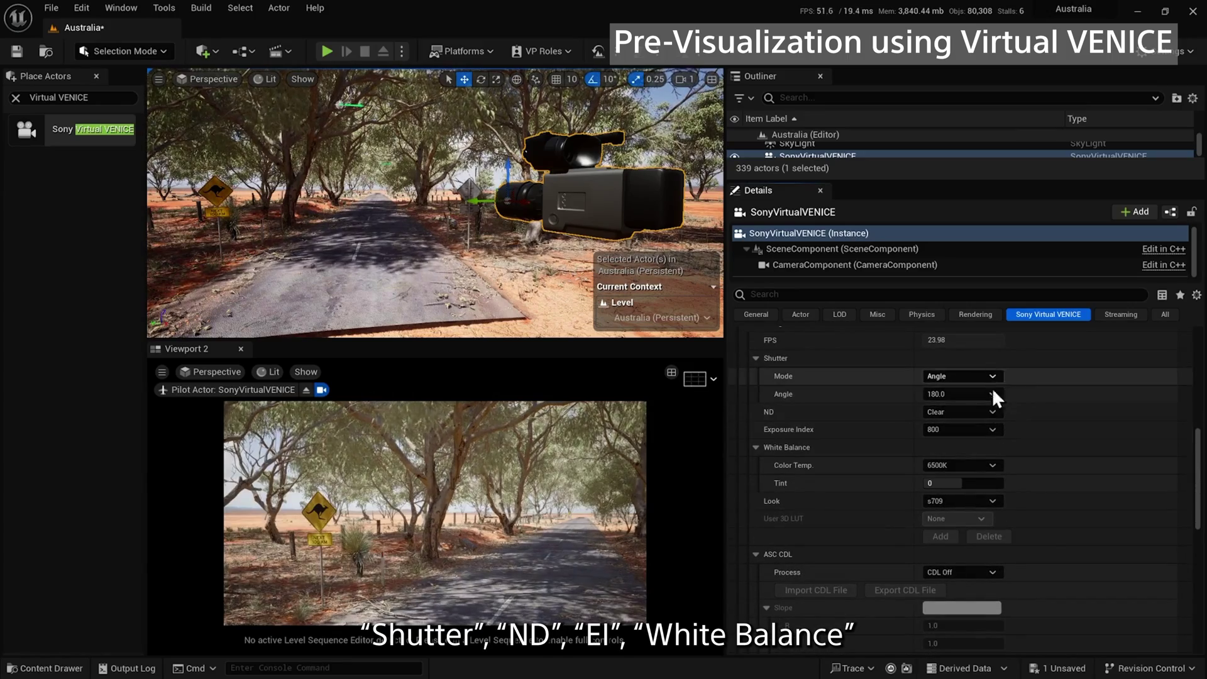
left_click(994, 410)
left_click(976, 481)
left_click(990, 412)
left_click(983, 423)
left_click(988, 428)
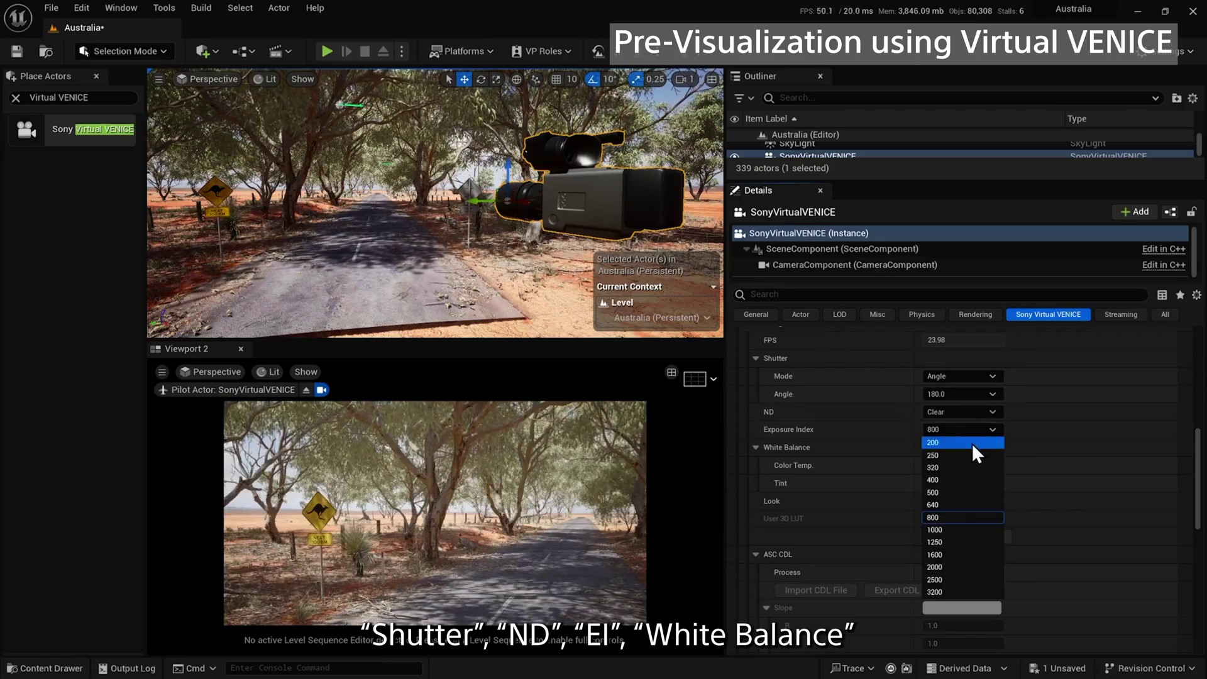
left_click(973, 443)
left_click(990, 428)
left_click(963, 518)
Step: Try another White Balance color temperature and return it to 6500K
left_click(992, 466)
left_click(983, 479)
left_click(994, 466)
left_click(968, 515)
Step: Set Look to User 3D LUT and load SL3SG3tos709.cube from the LUT folder, replacing the existing file
scroll(1025, 433, "down", 3)
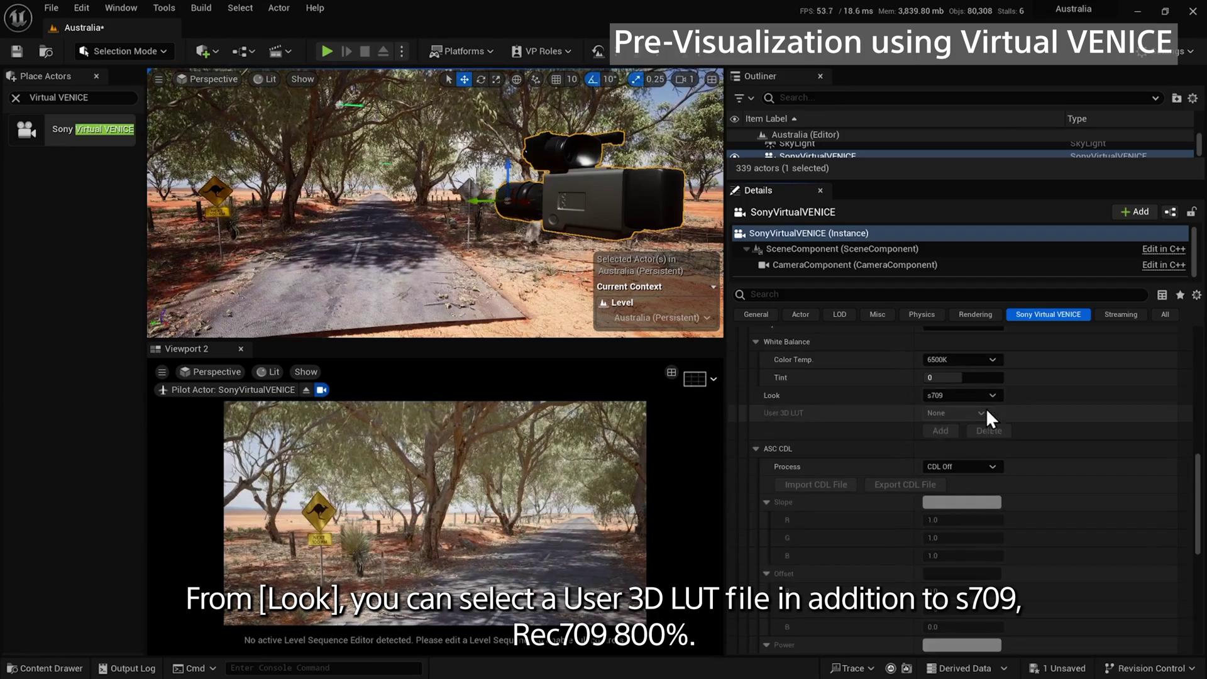
left_click(991, 392)
left_click(972, 444)
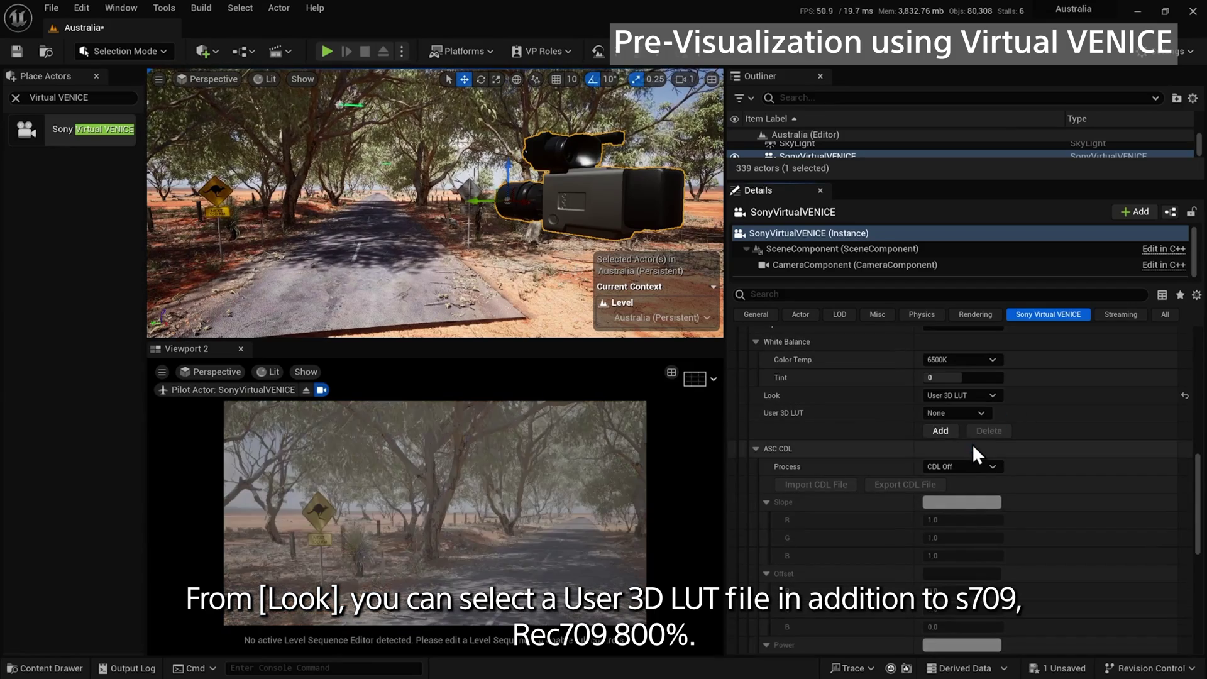
left_click(943, 430)
left_click(114, 69)
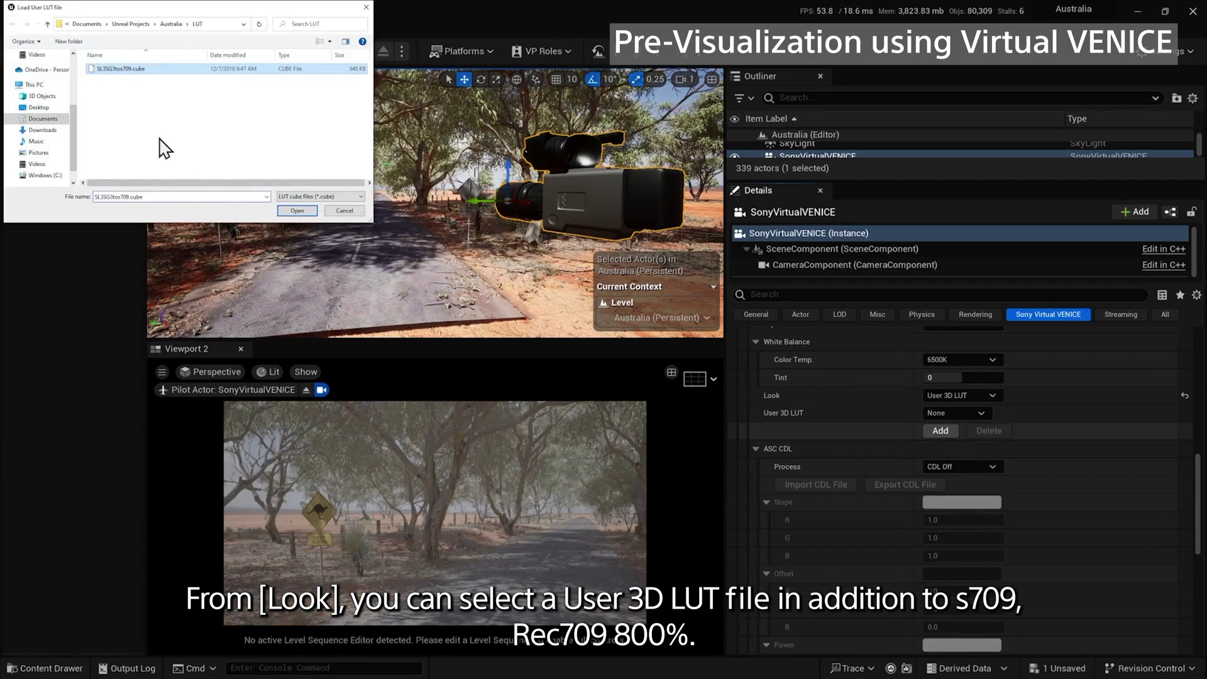
left_click(297, 211)
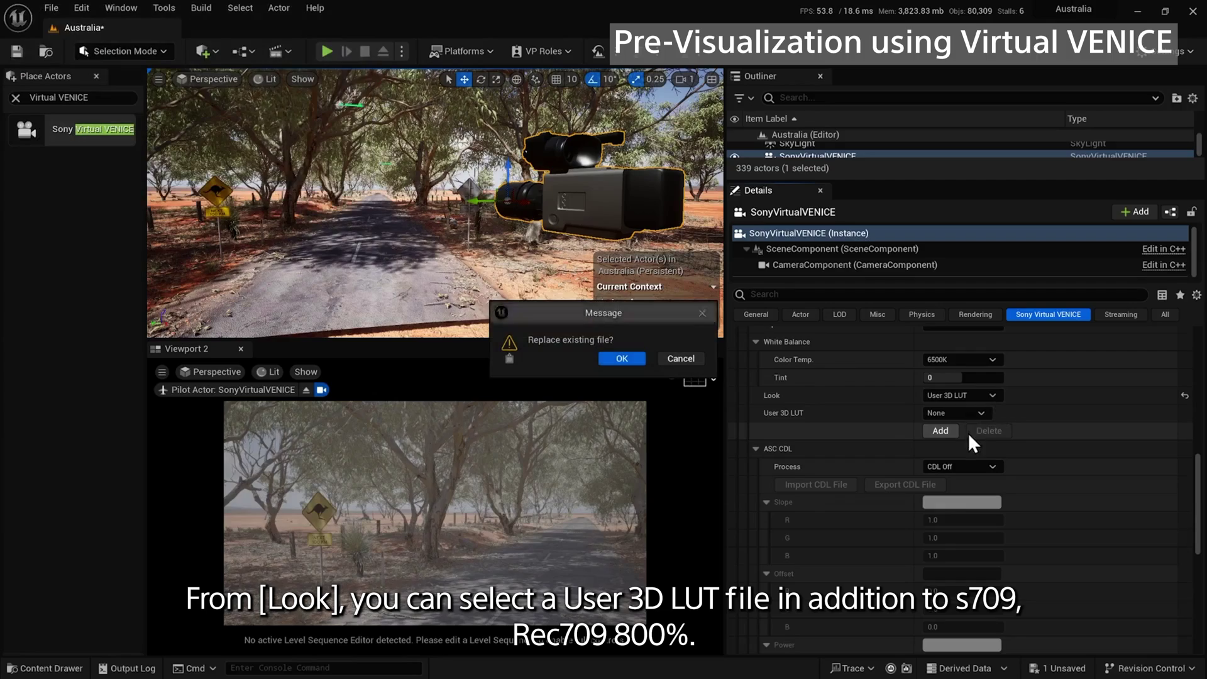
left_click(625, 359)
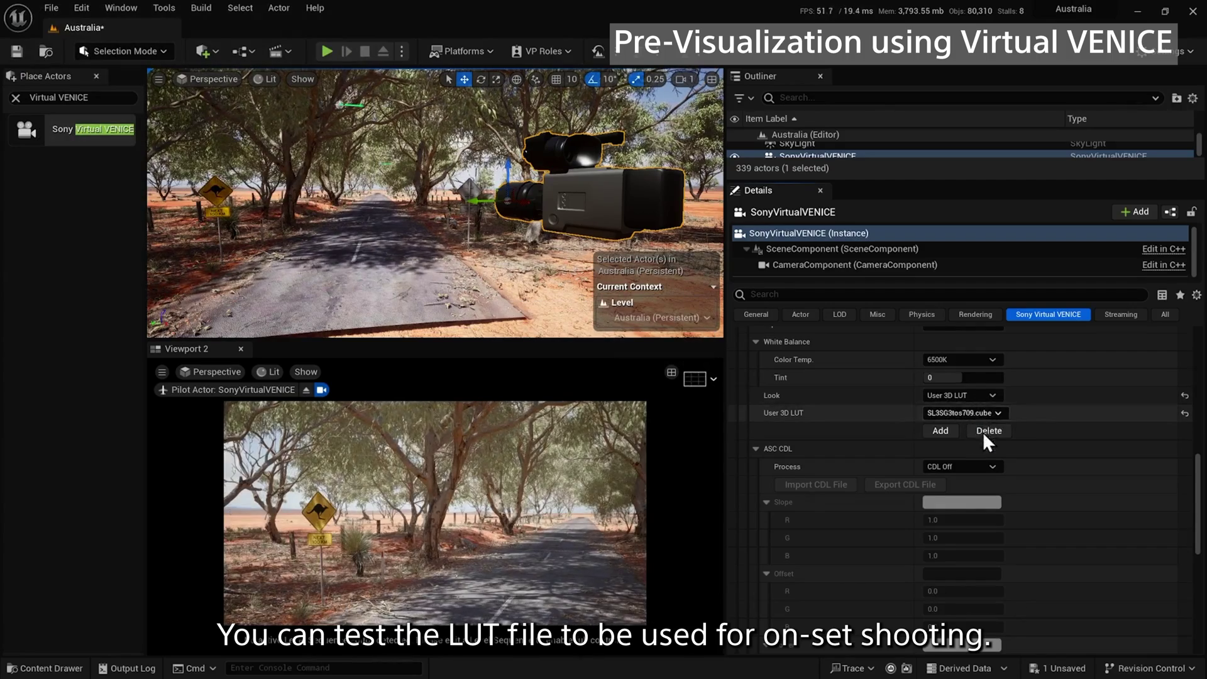
Step: Turn on the ASC CDL process and adjust its Slope R value, trying 0.947
left_click(987, 466)
left_click(976, 494)
scroll(1002, 453, "down", 3)
left_click_drag(948, 375, 968, 375)
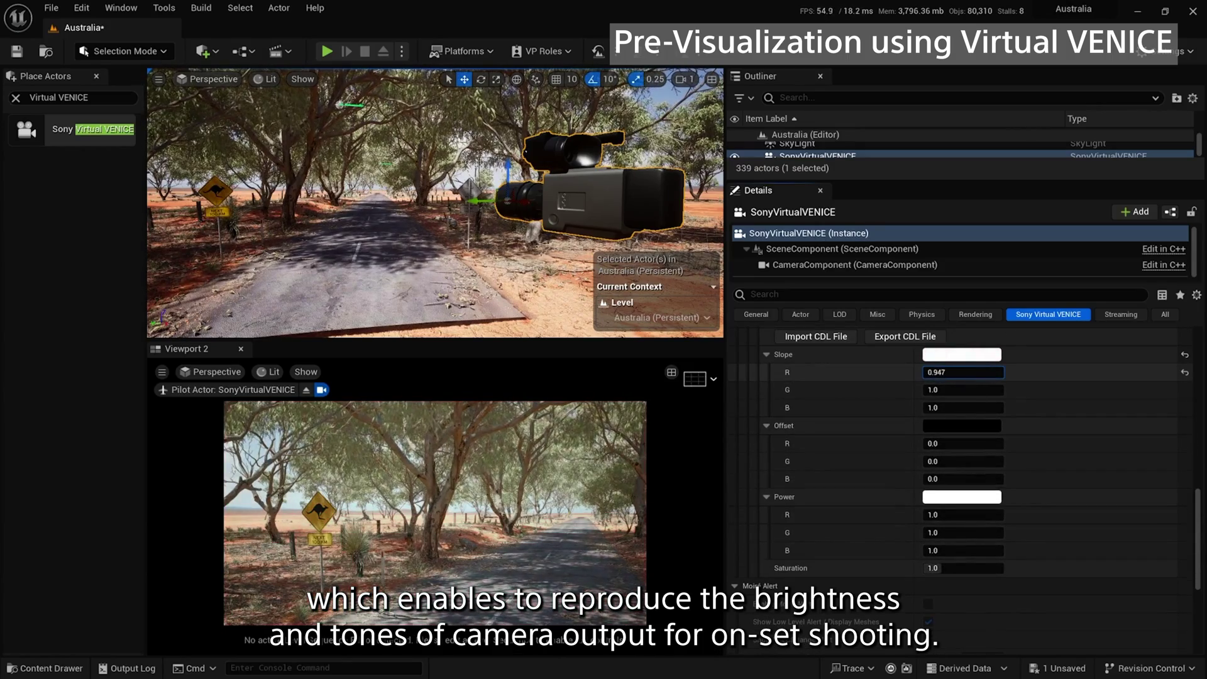
left_click_drag(969, 372, 950, 373)
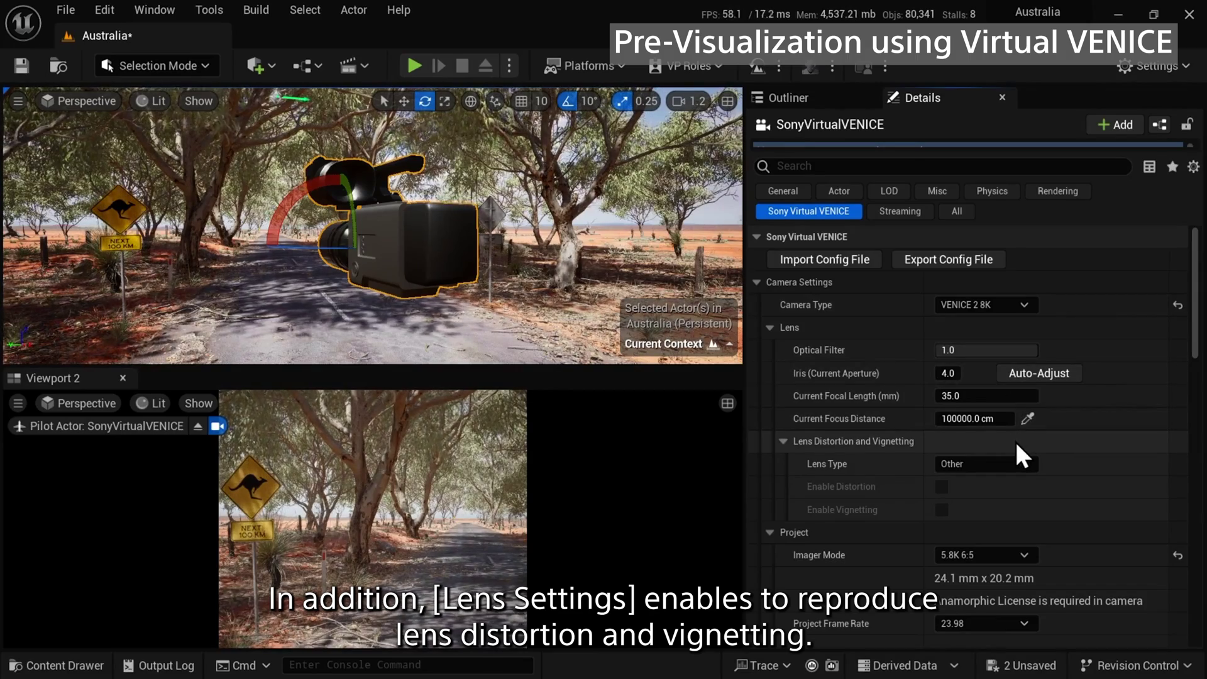
Step: Set Lens Type to Angenieux Super35 25-250mm and compare the camera view with Enable Distortion off and on
left_click(1025, 463)
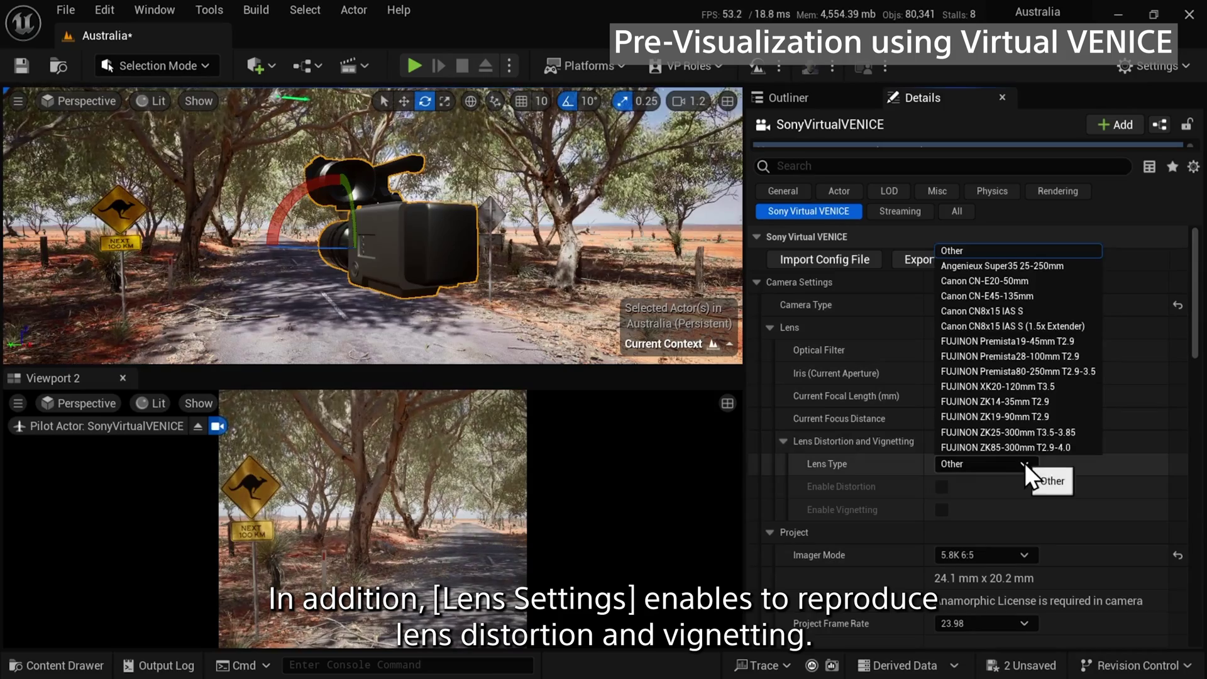
left_click(1020, 266)
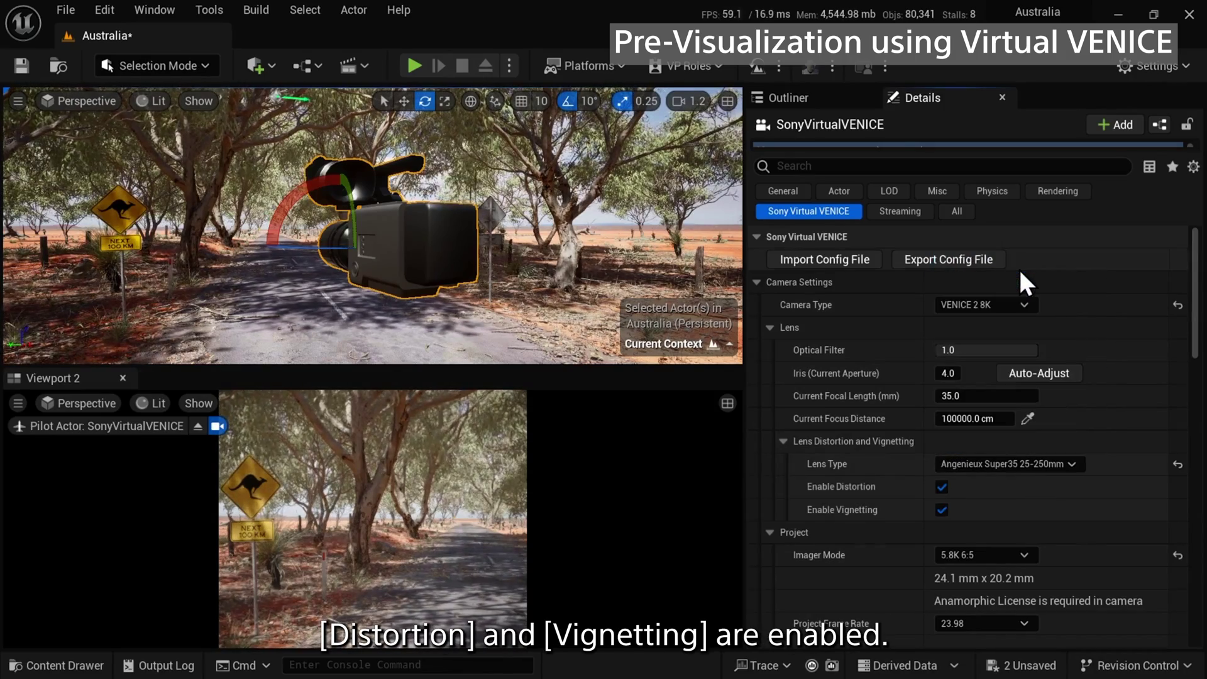
left_click(943, 487)
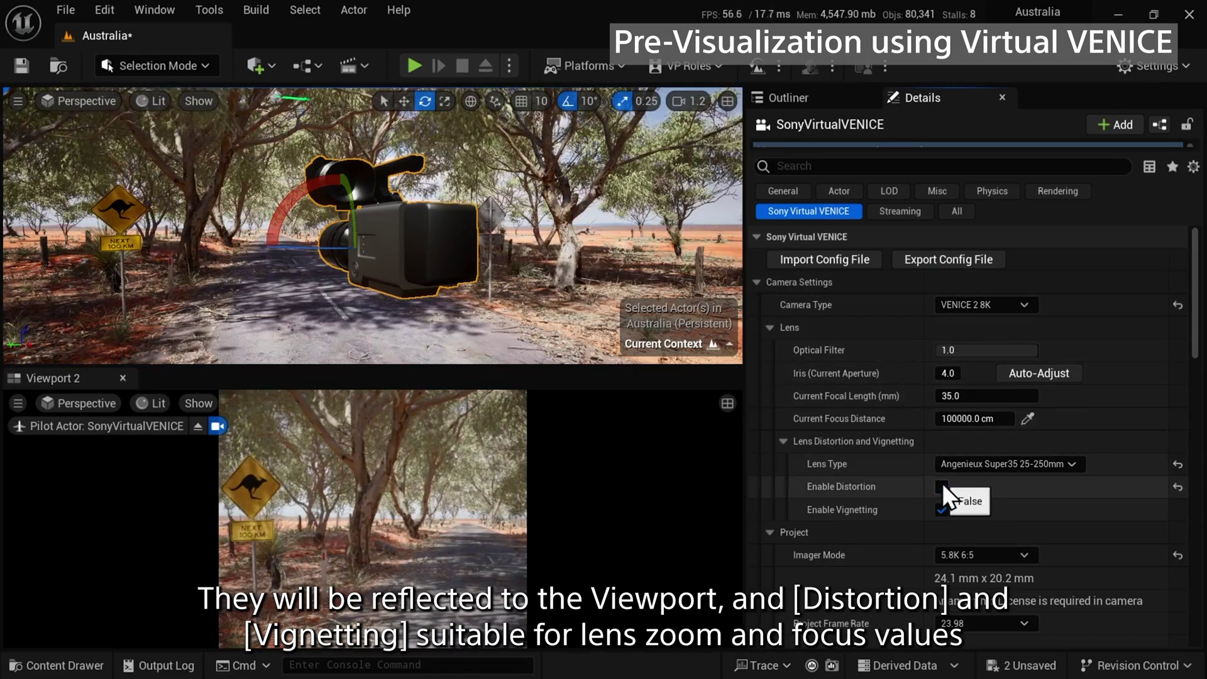
left_click(942, 487)
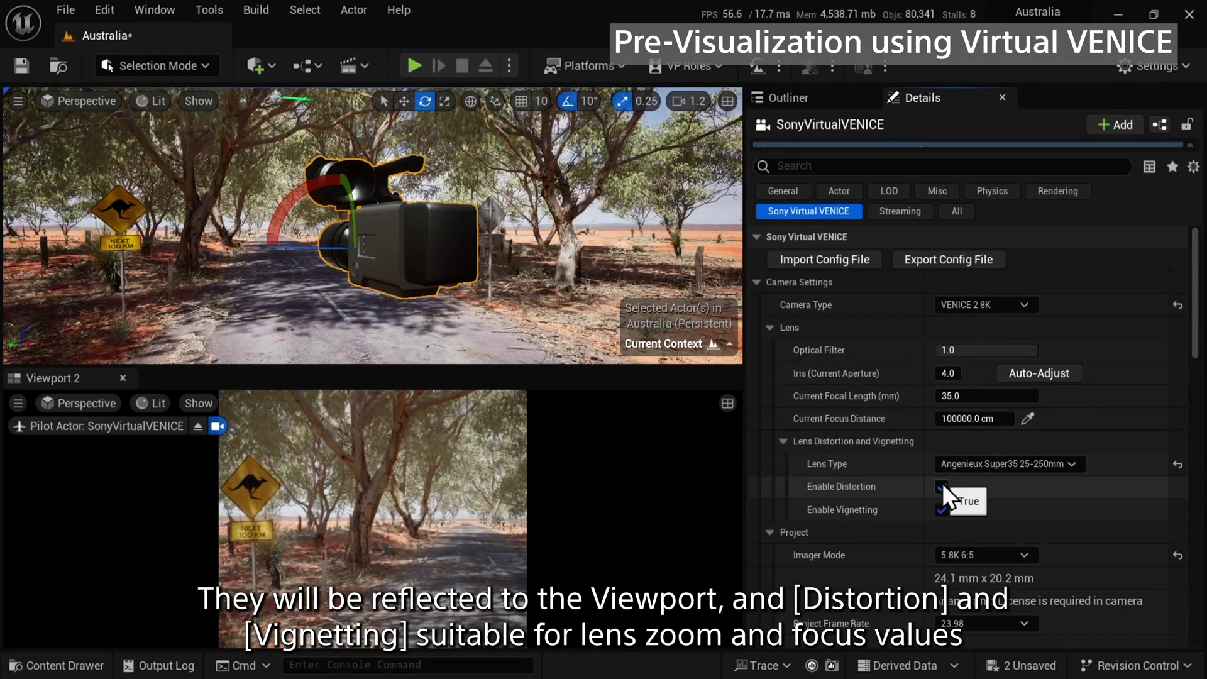
left_click(942, 488)
left_click(942, 486)
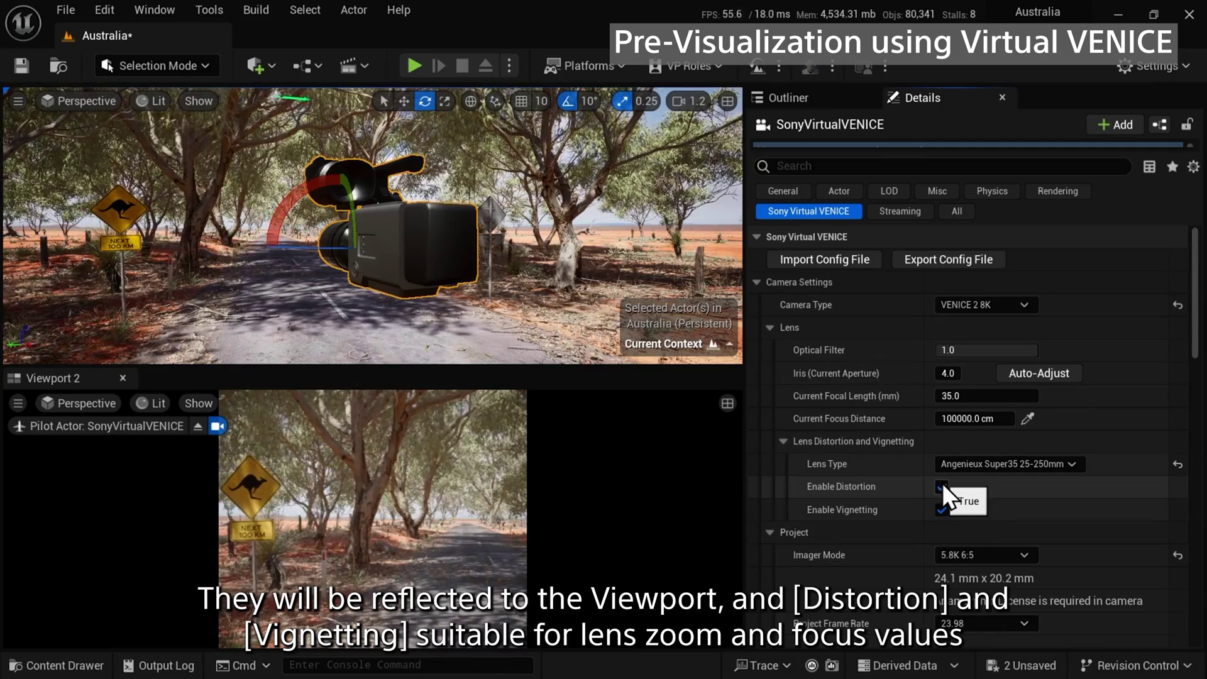
Step: Switch Enable Vignetting off and on to compare its effect in the camera view
left_click(942, 508)
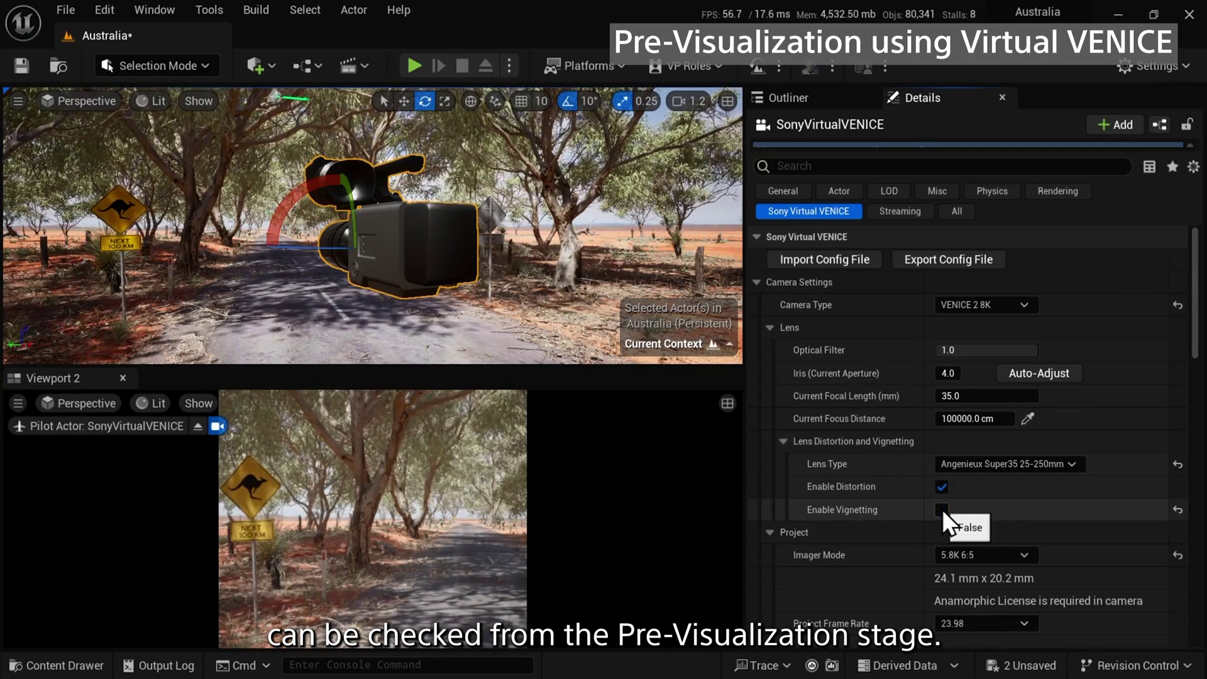
left_click(942, 510)
left_click(942, 510)
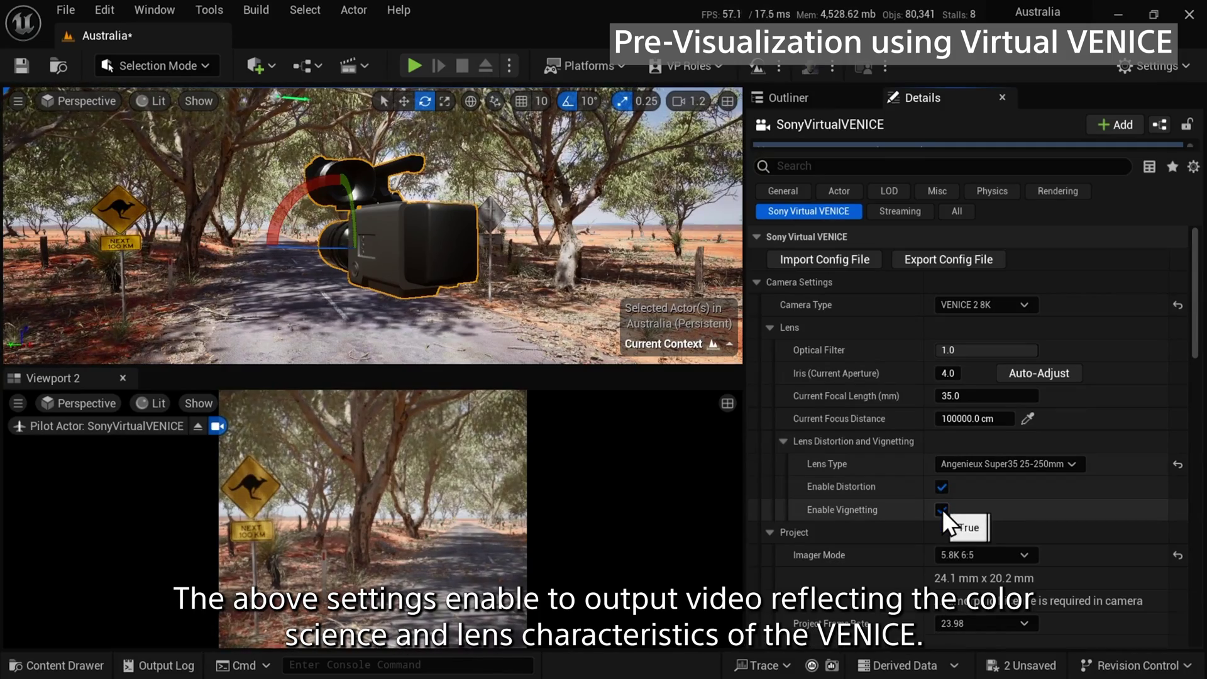
left_click(942, 510)
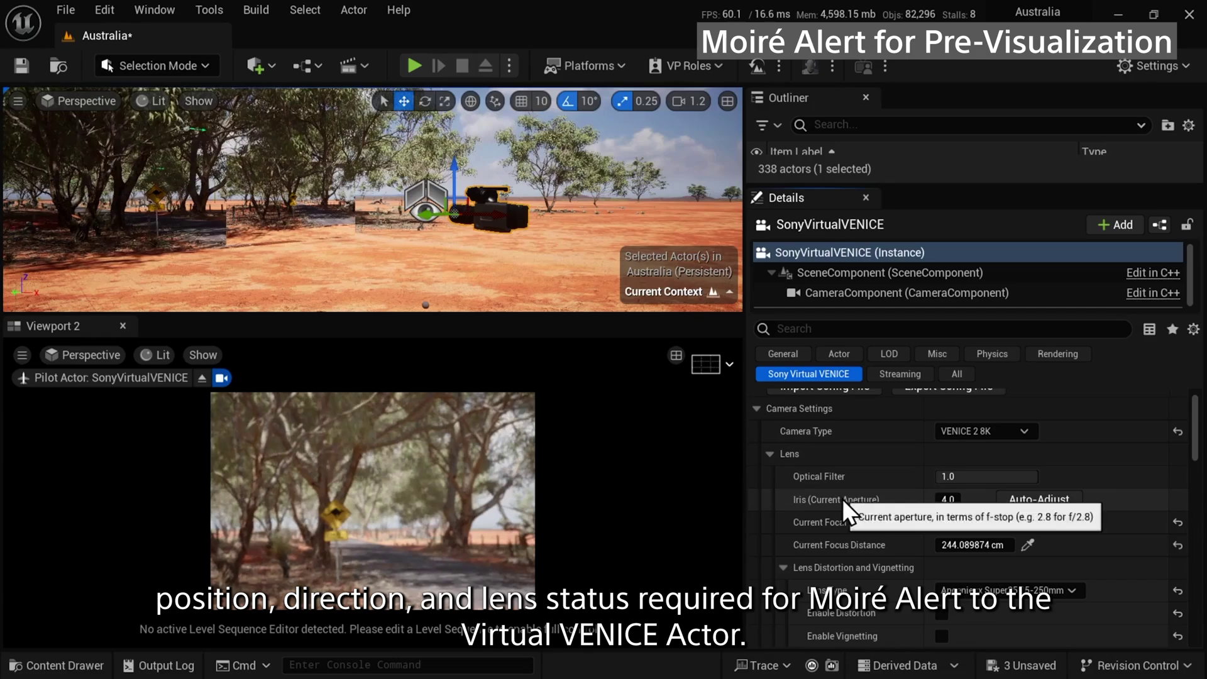
Step: Filter the SonyVirtualVENICE details by "moi" to isolate the Moiré Alert settings
left_click(840, 329)
type("mo")
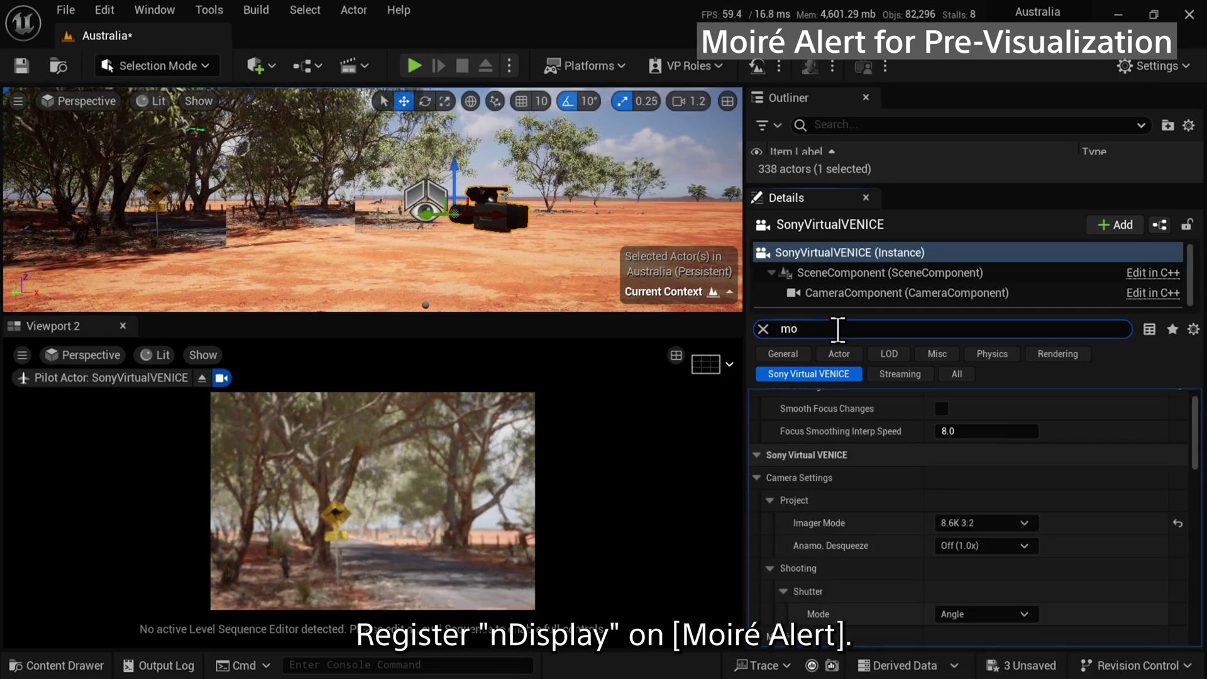
type("i")
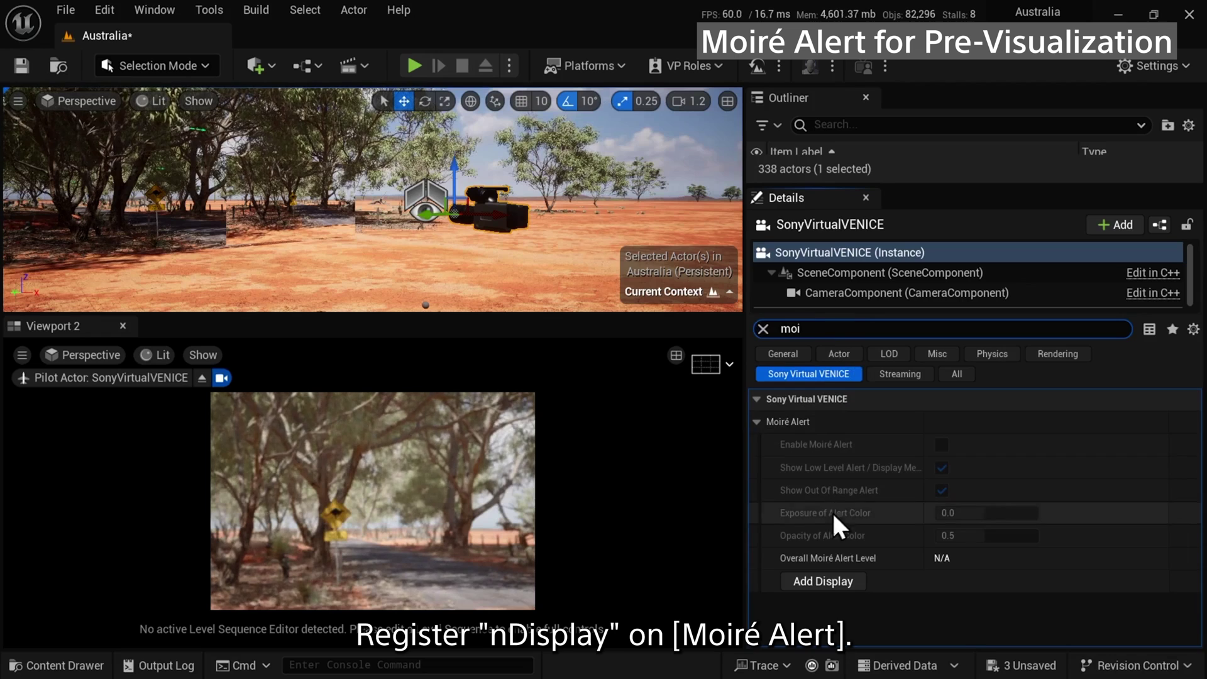
Step: Start adding a Moiré Alert display, list only nDisplays and select NDC_SCMM_Australia
left_click(829, 578)
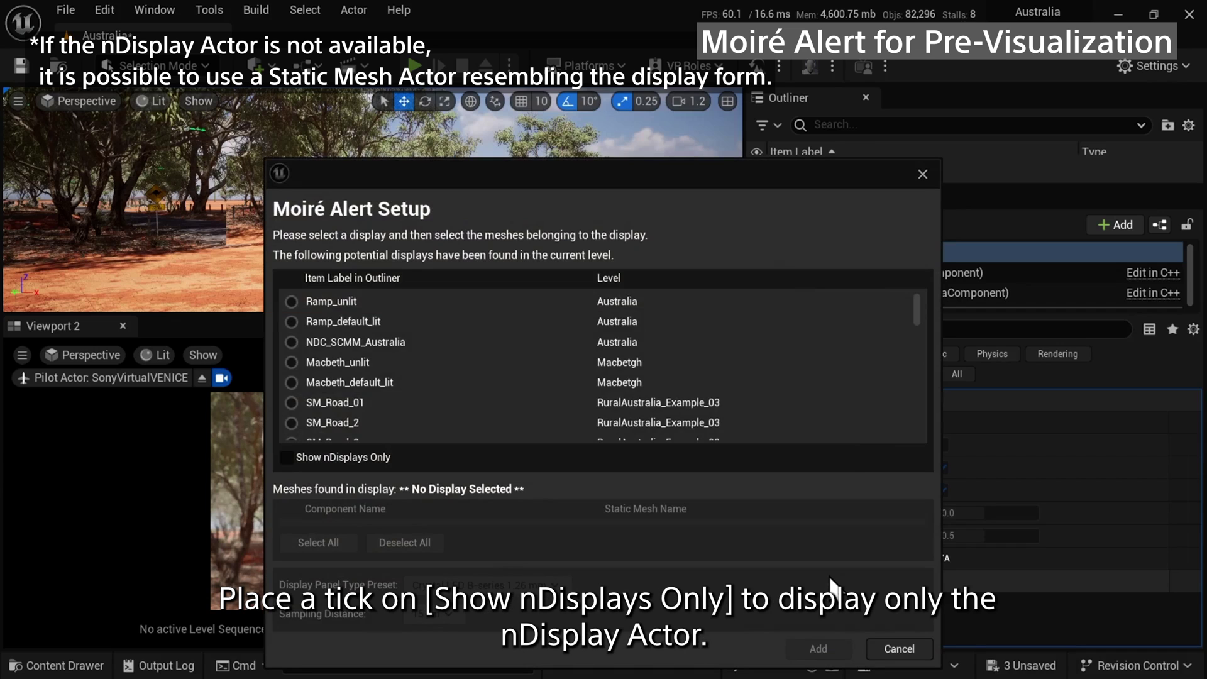
left_click(290, 456)
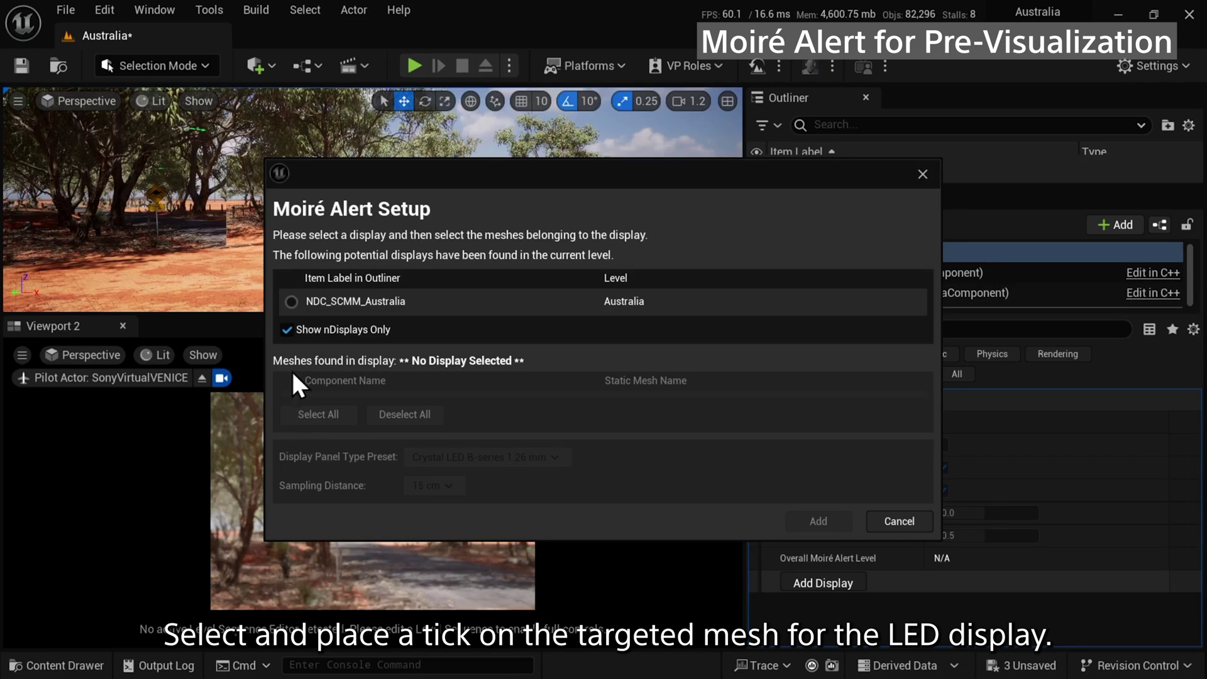
left_click(293, 301)
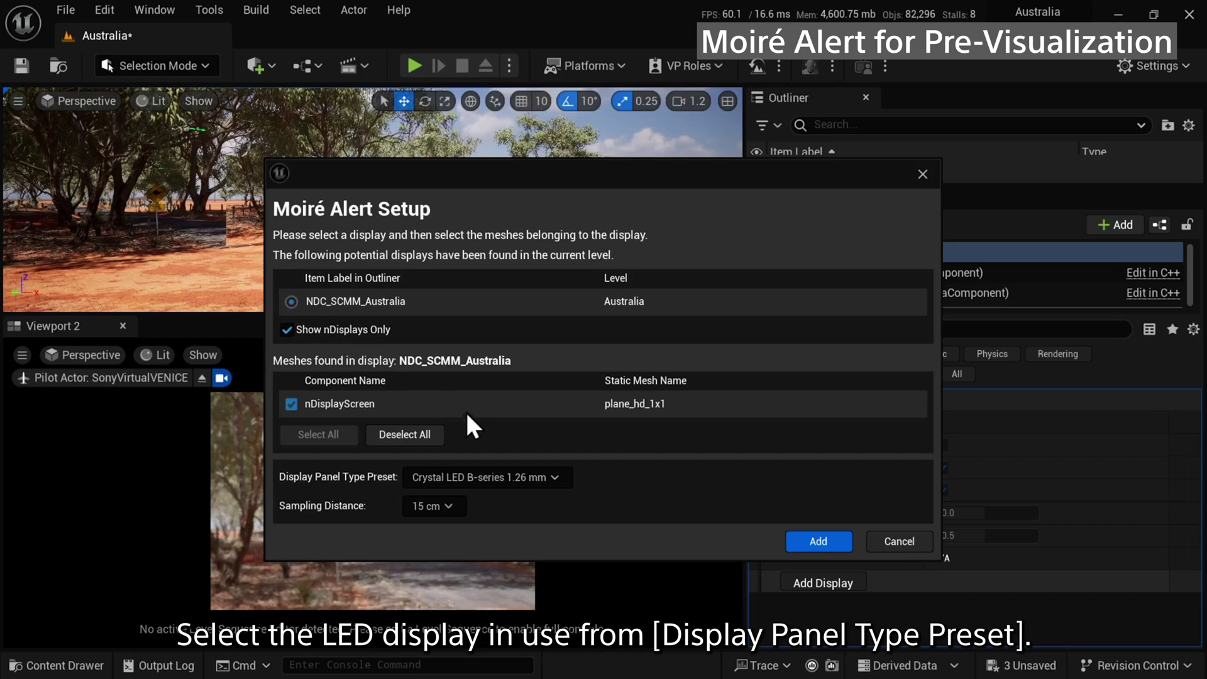
Step: Set Display Panel Type Preset to Crystal LED VERONA 1.56 mm, trying Other along the way, and add the display to Moiré Alert
left_click(533, 477)
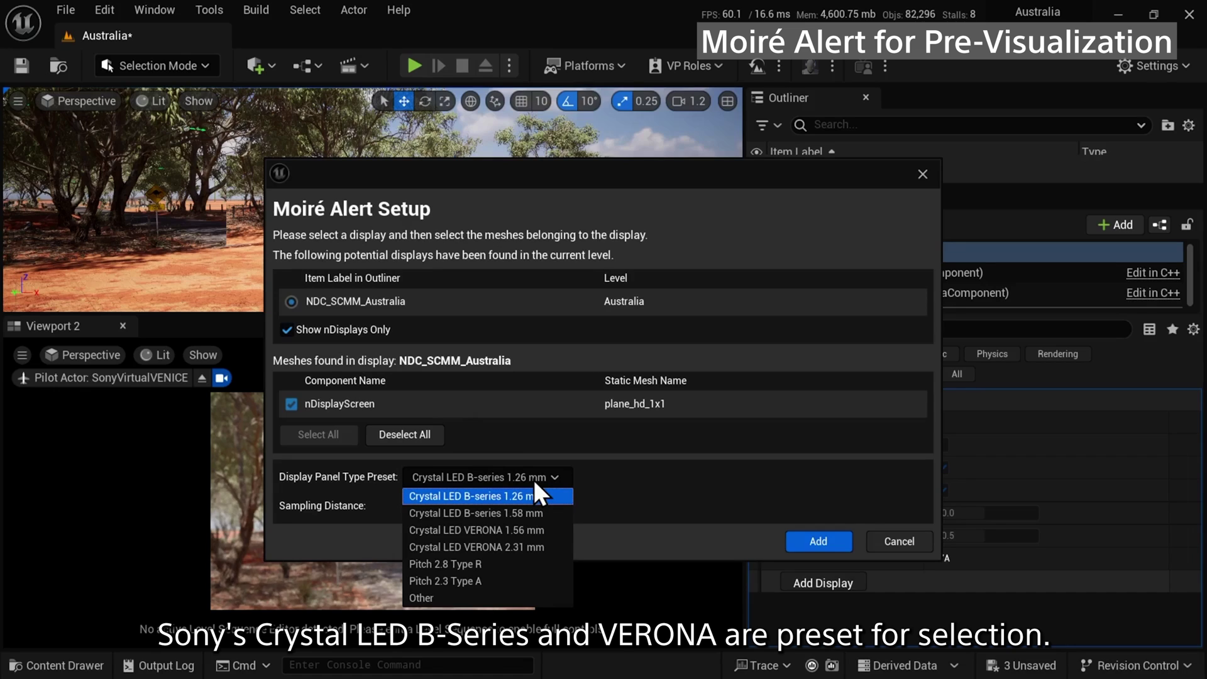
left_click(536, 530)
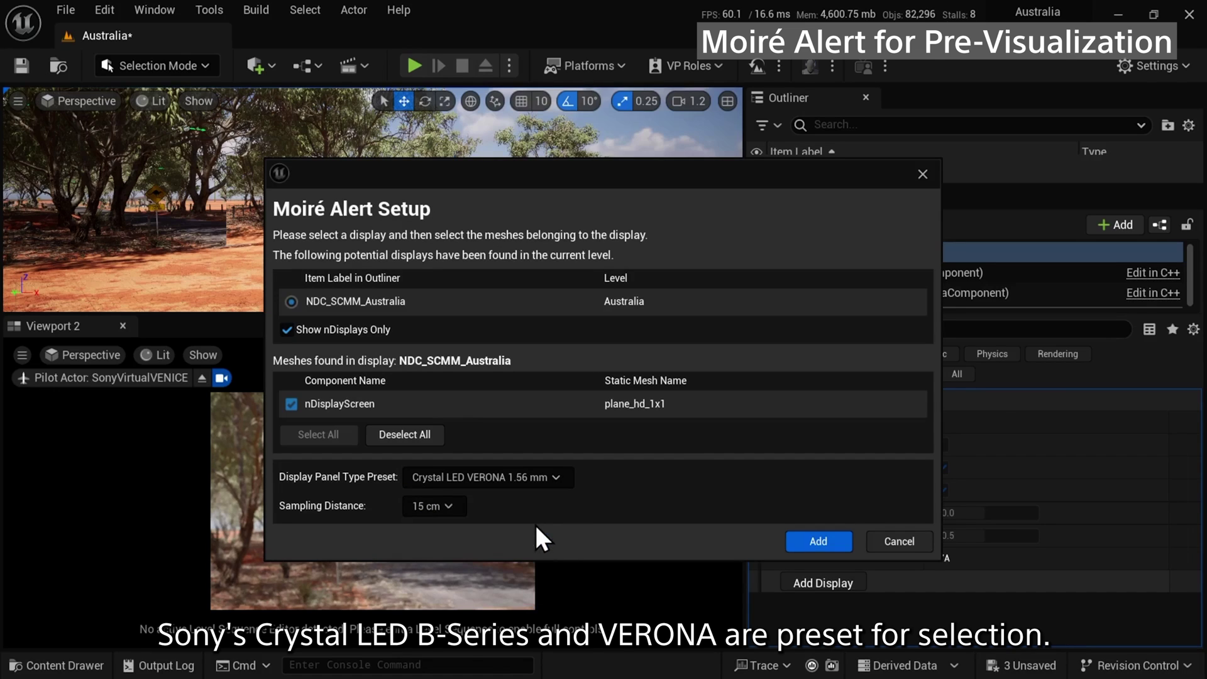
left_click(532, 479)
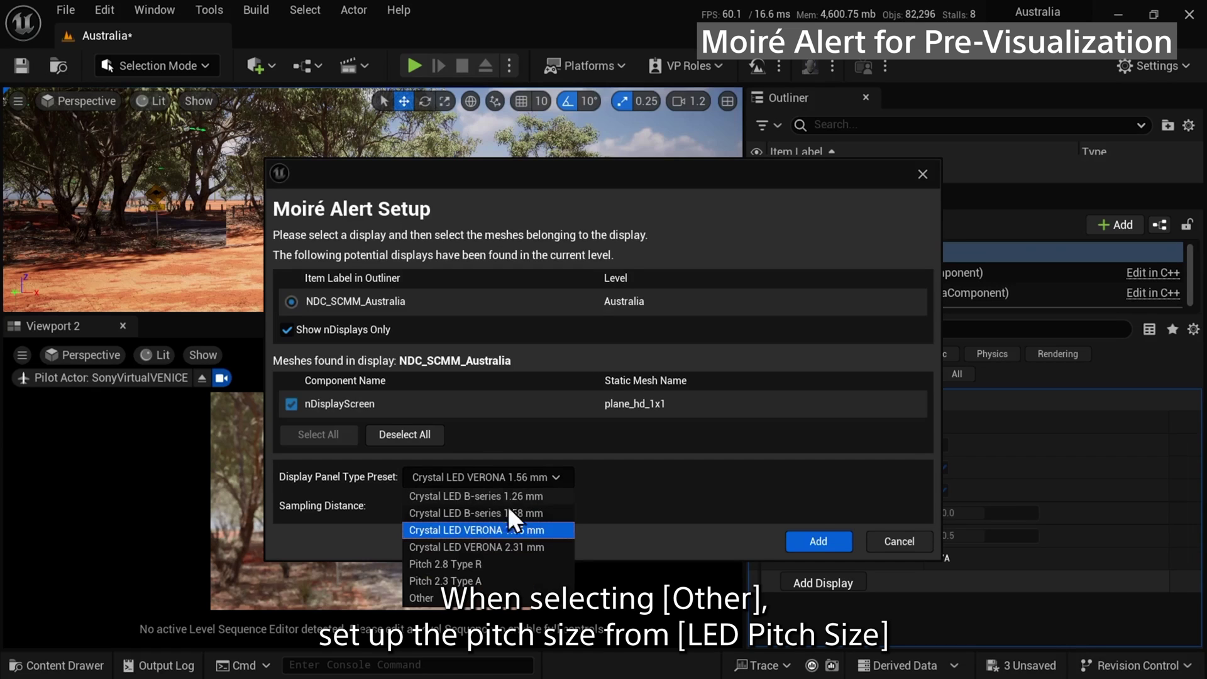
left_click(468, 600)
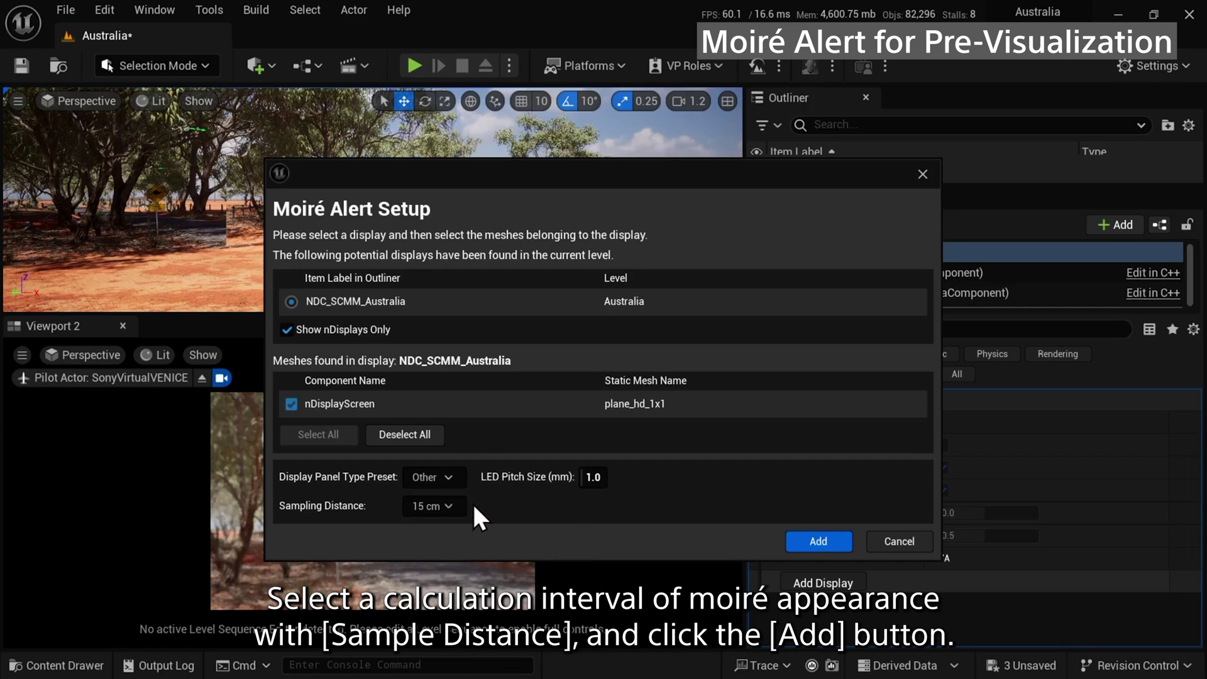
left_click(457, 476)
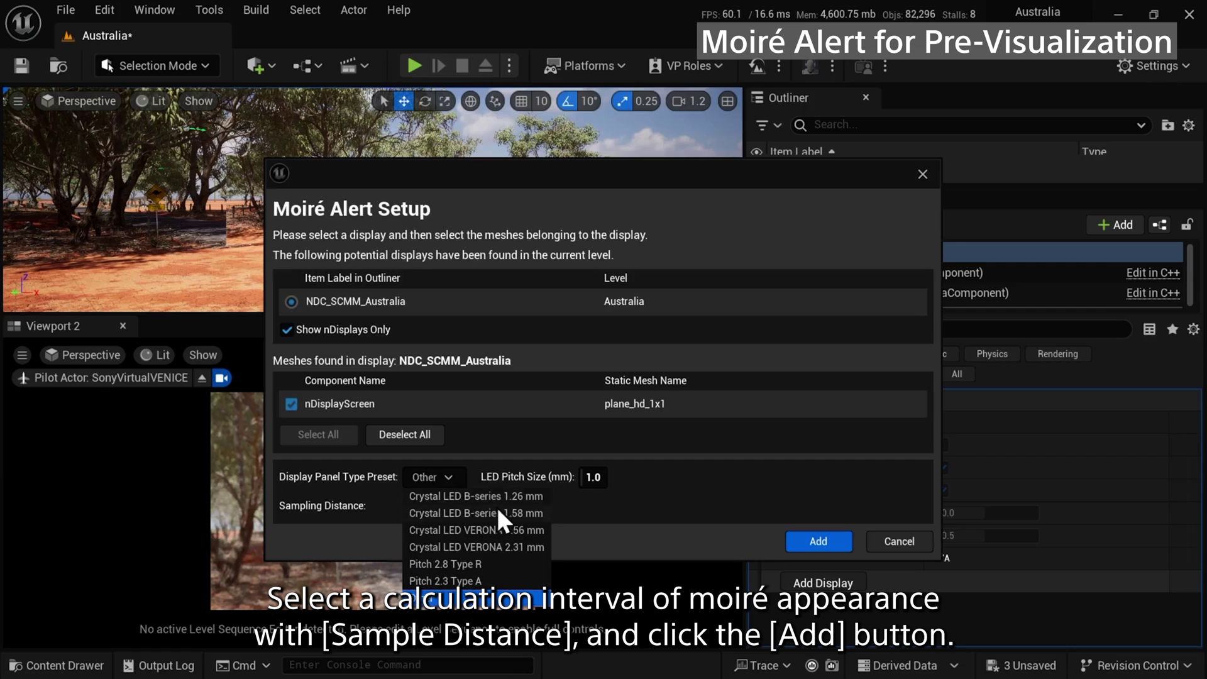
left_click(507, 527)
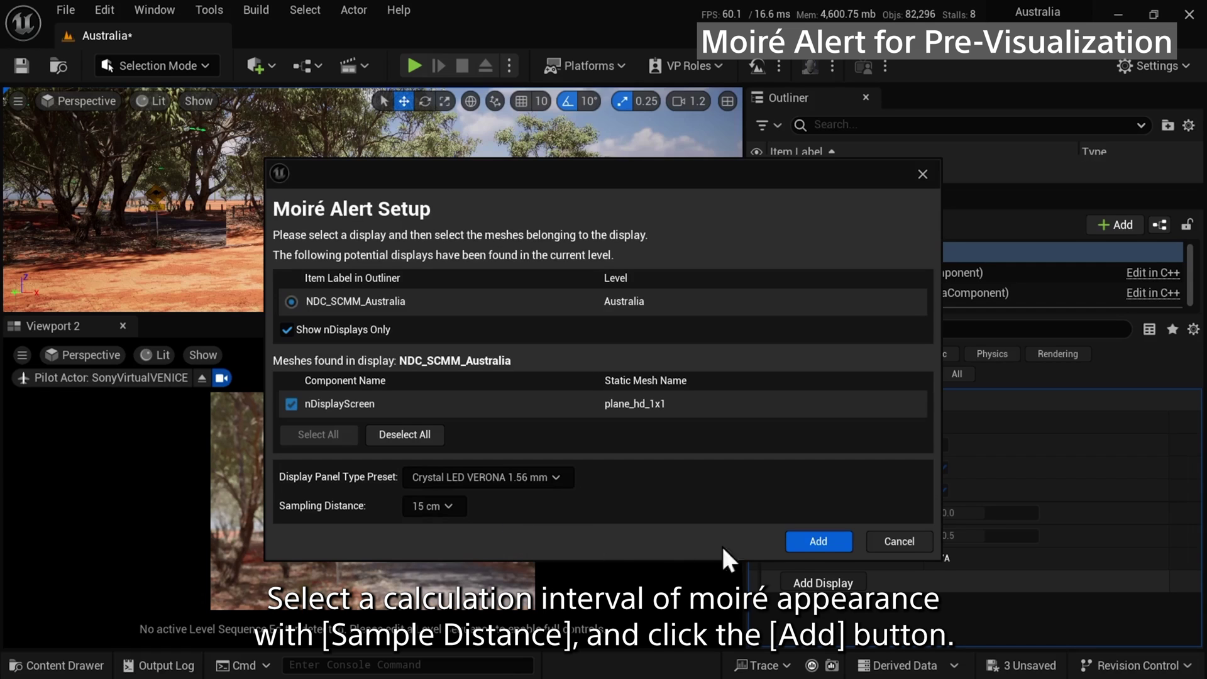
left_click(823, 542)
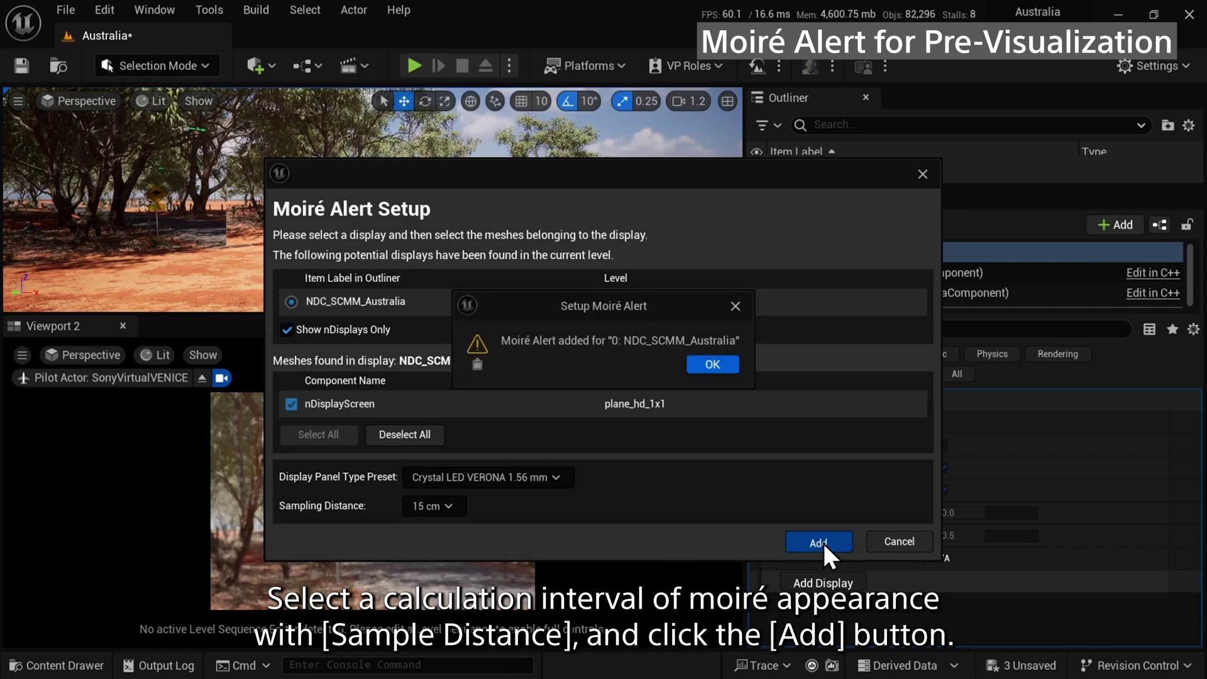
left_click(715, 363)
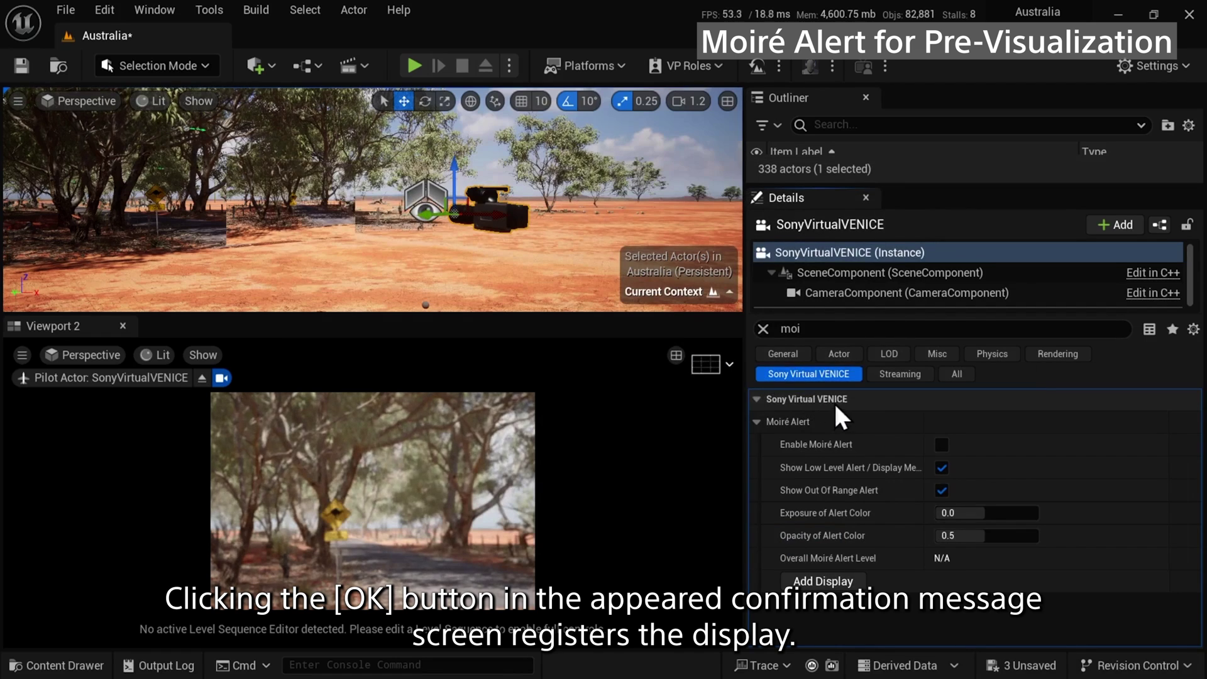
Step: Enable Moiré Alert on SonyVirtualVENICE and move the camera toward and away from the LED display to compare the alert colors
left_click(942, 444)
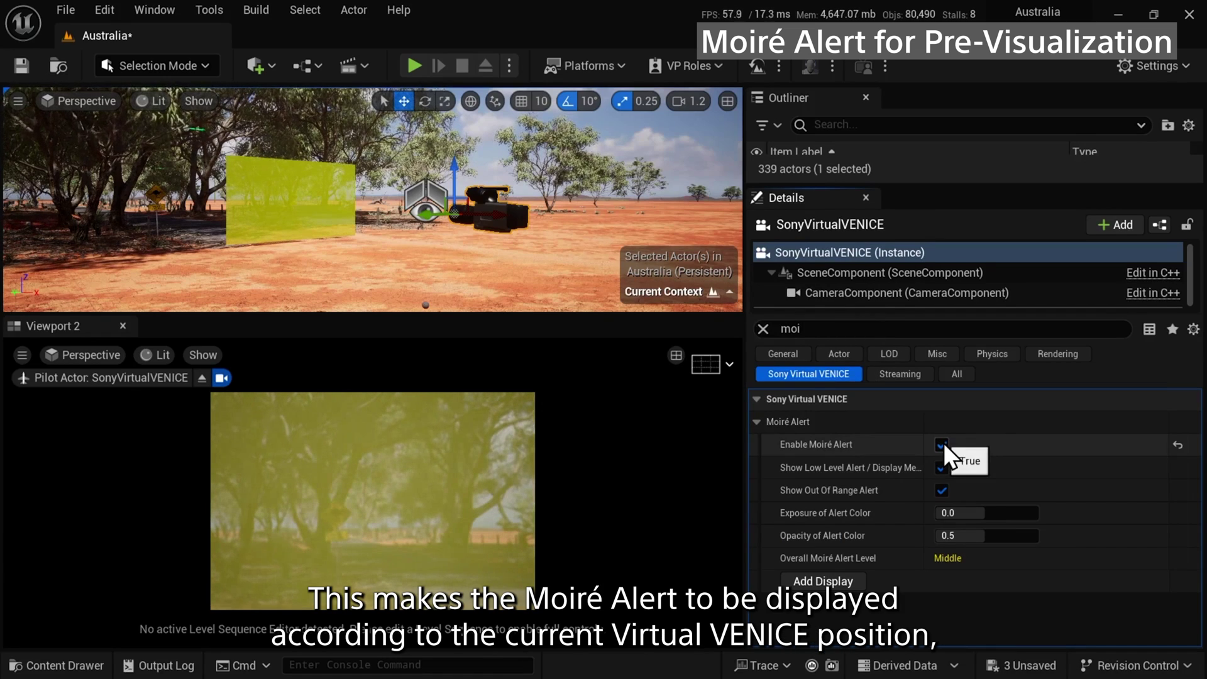
left_click_drag(491, 221, 421, 266)
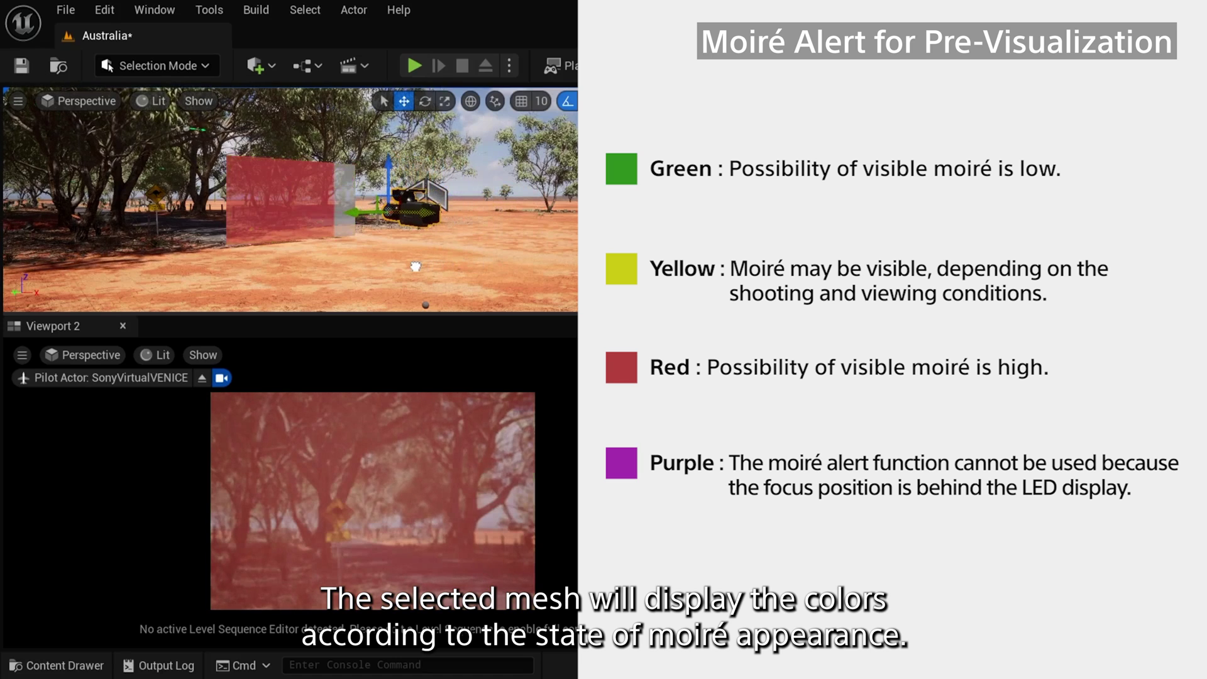
left_click_drag(422, 267, 525, 280)
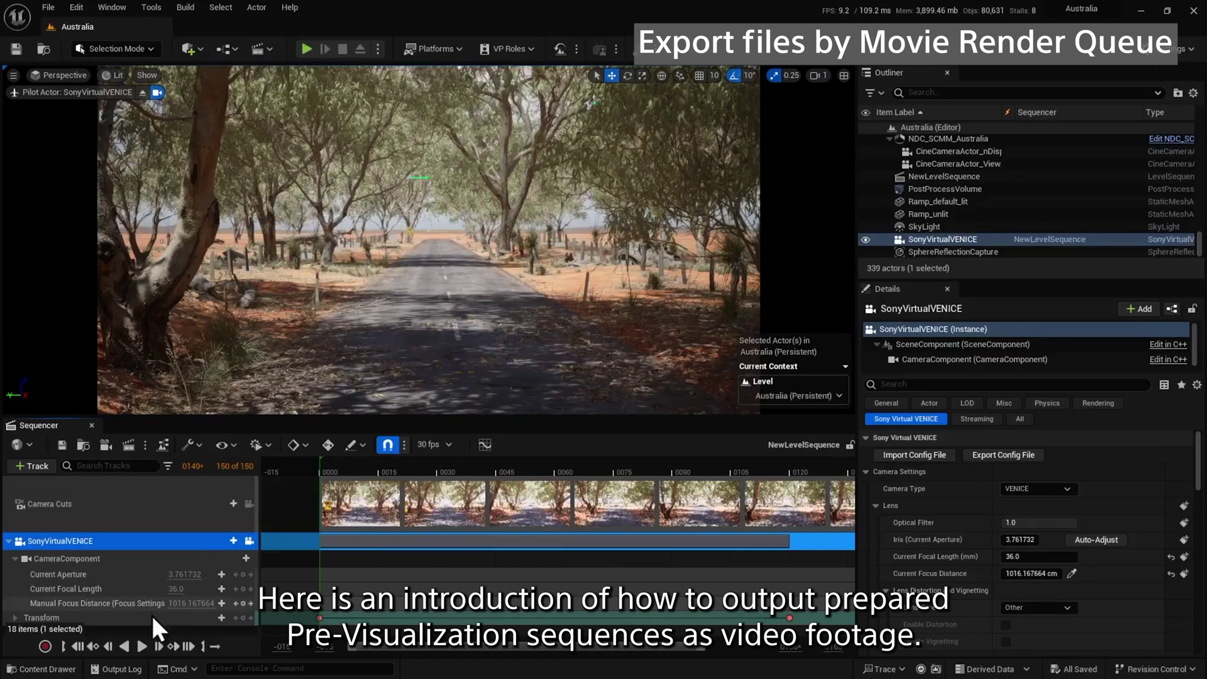
Step: Play the level sequence, and search the plugins for "movie render" to check that Movie Render Queue is enabled
left_click(141, 644)
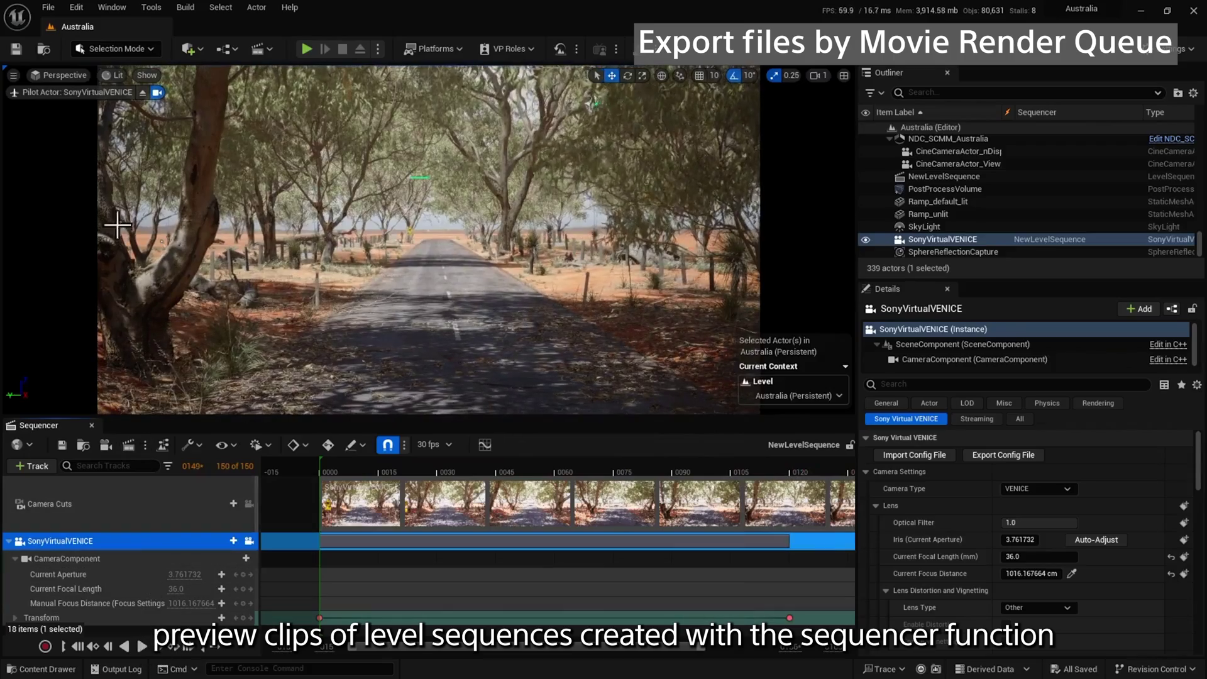
left_click(74, 7)
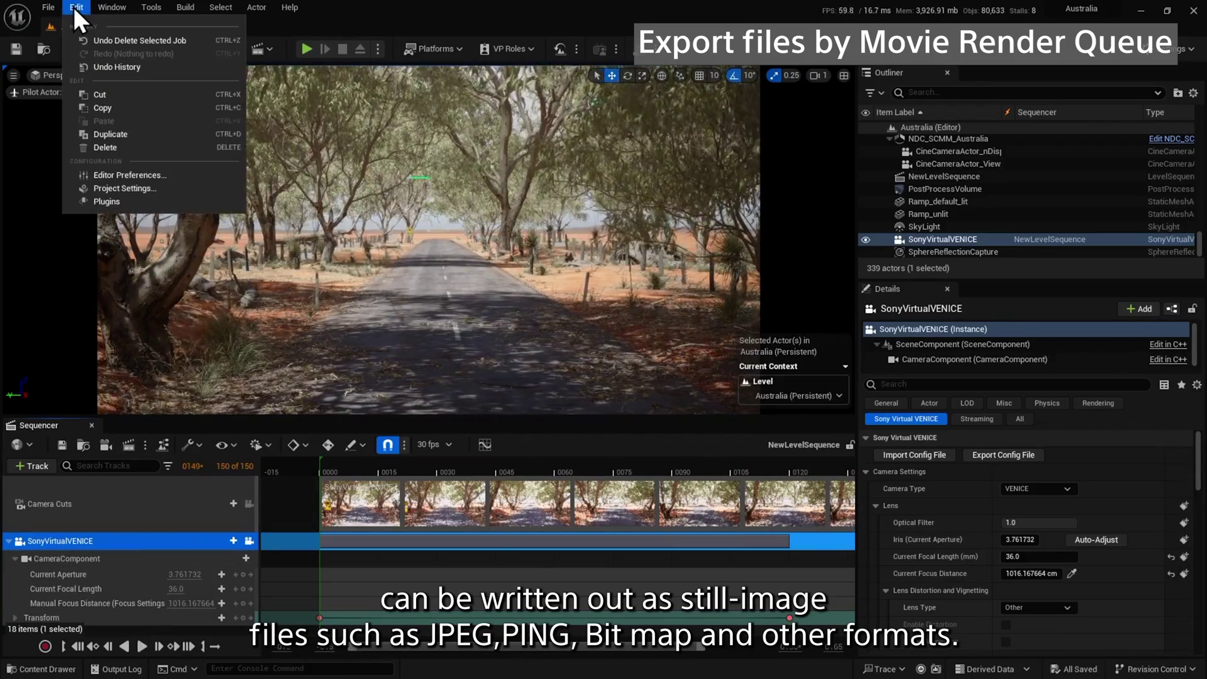
left_click(111, 201)
type("m")
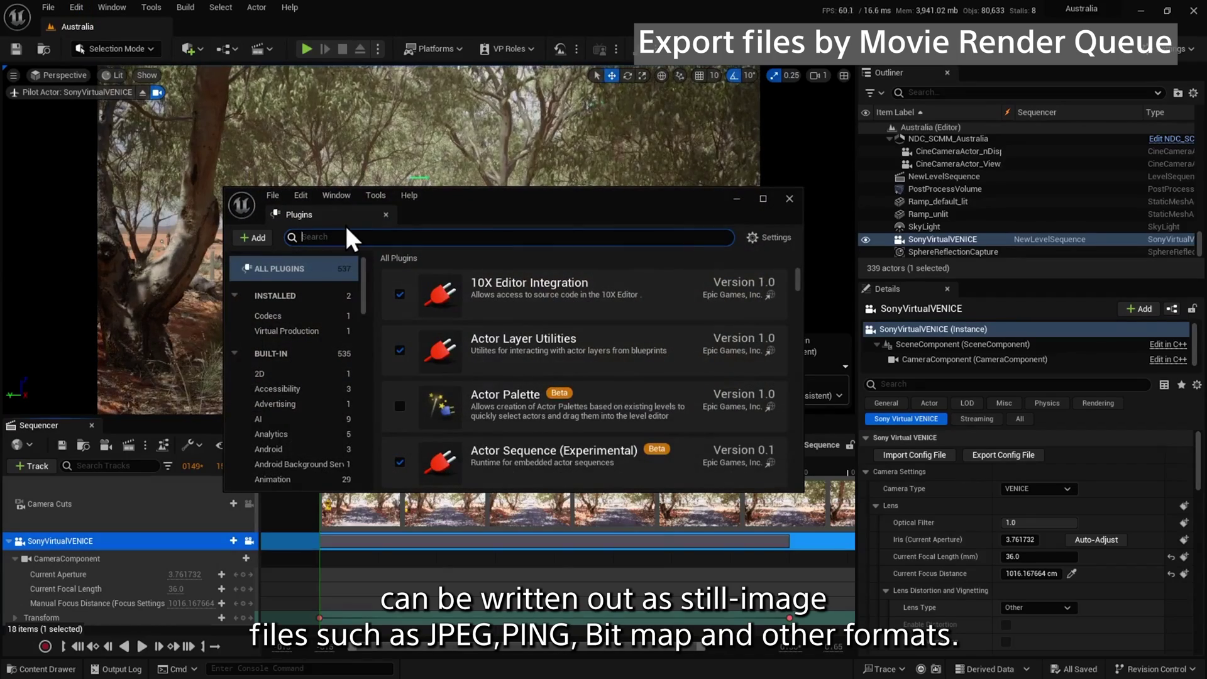
type("ovi")
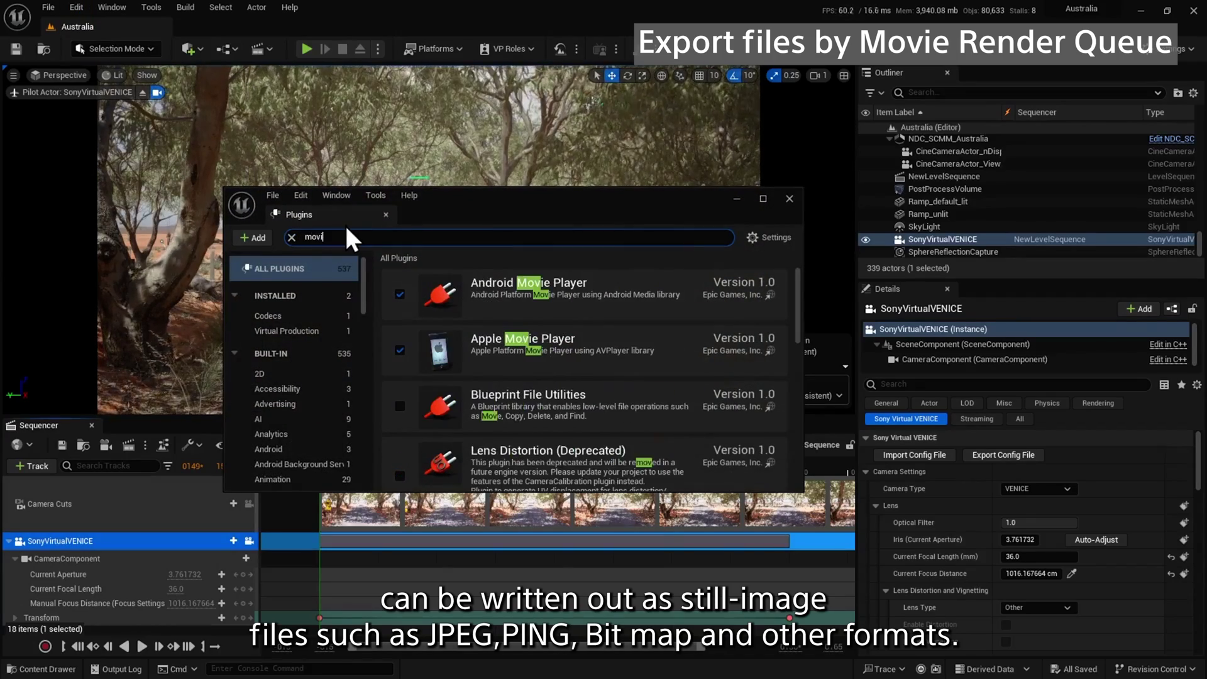
type("e")
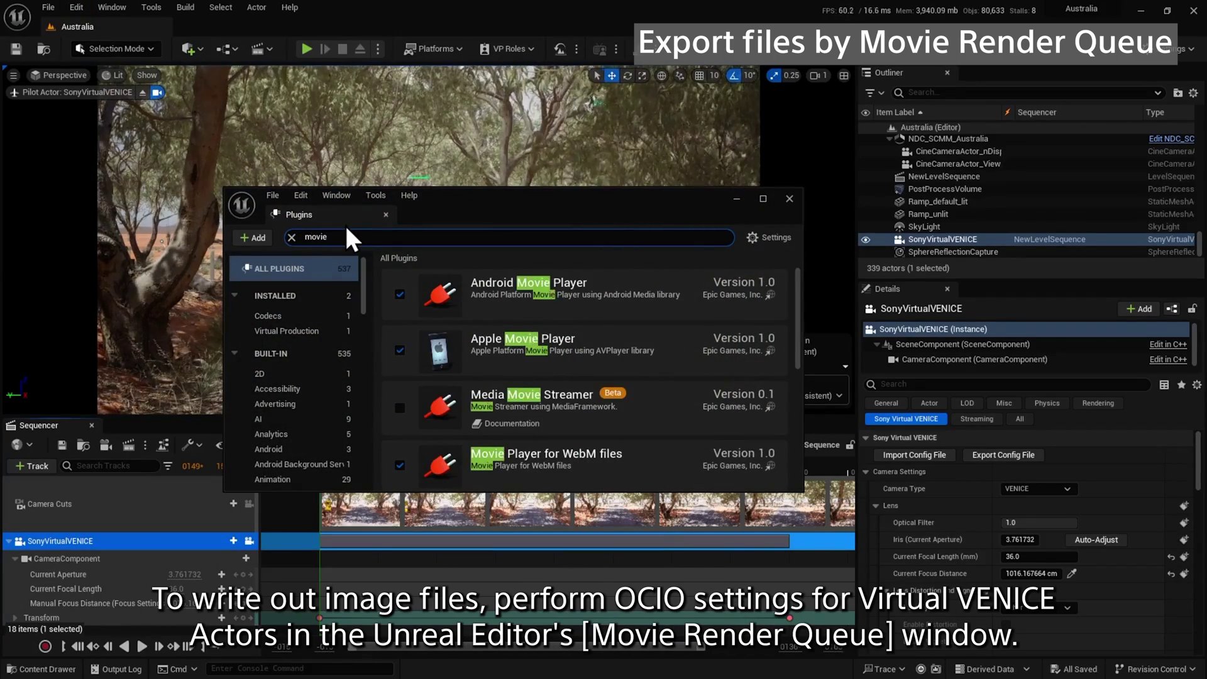
type(" ren")
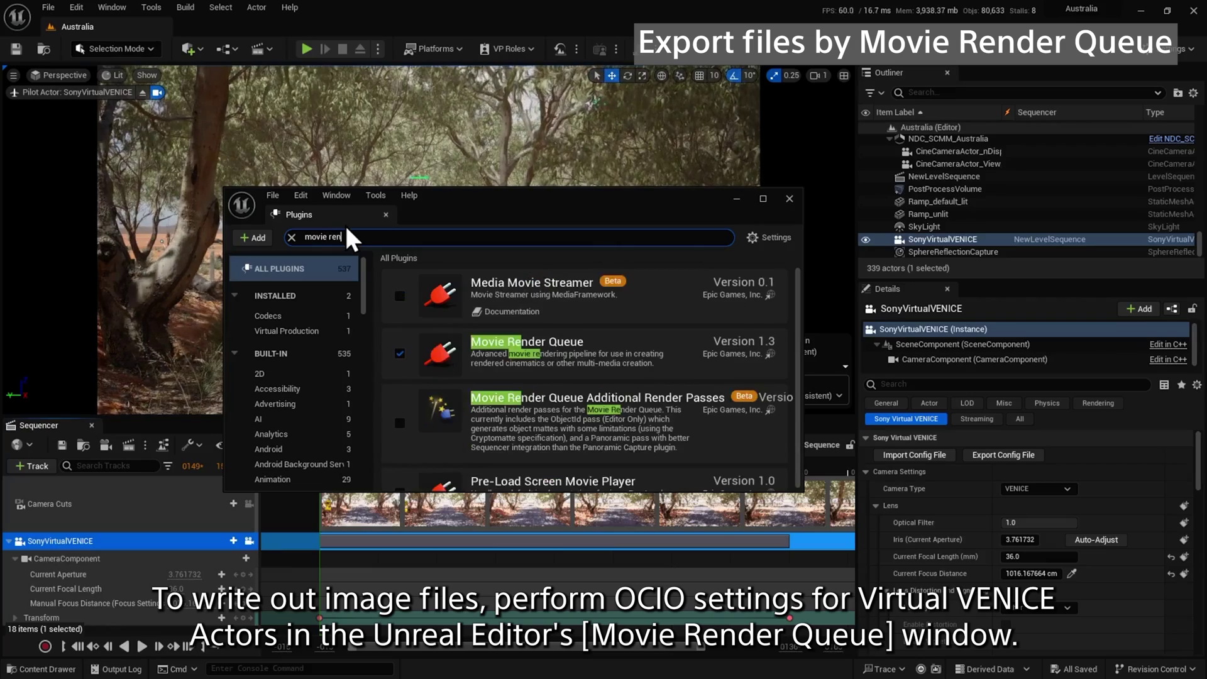
type("der")
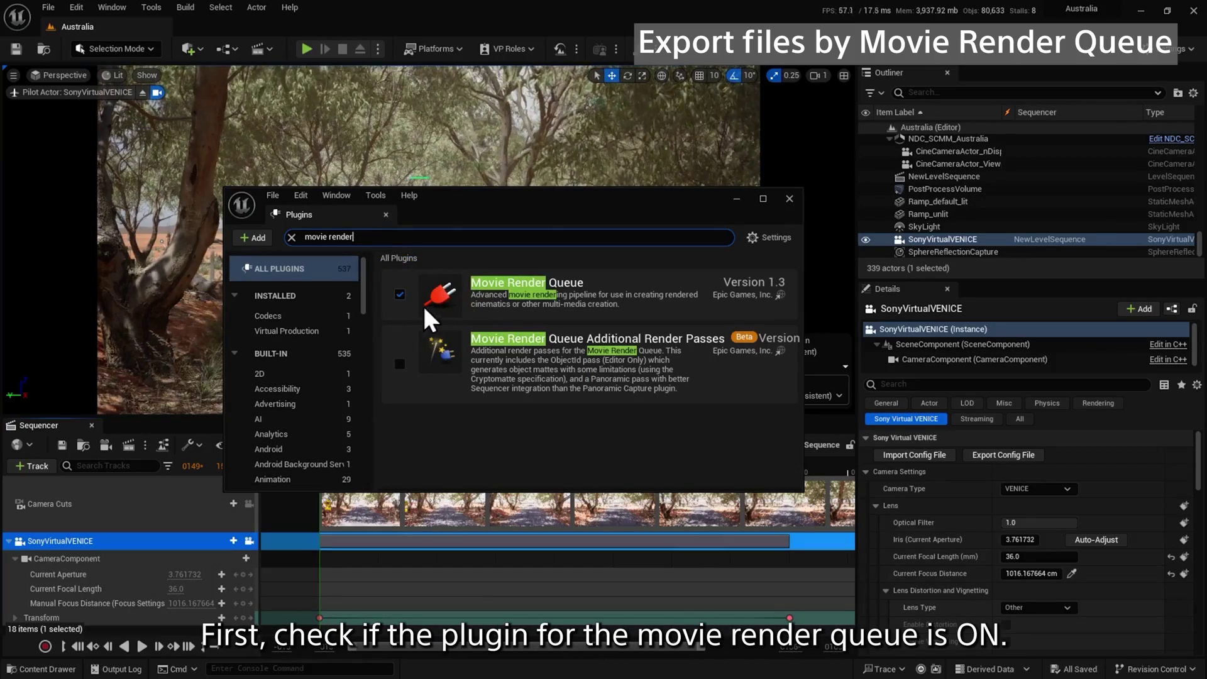
left_click(790, 198)
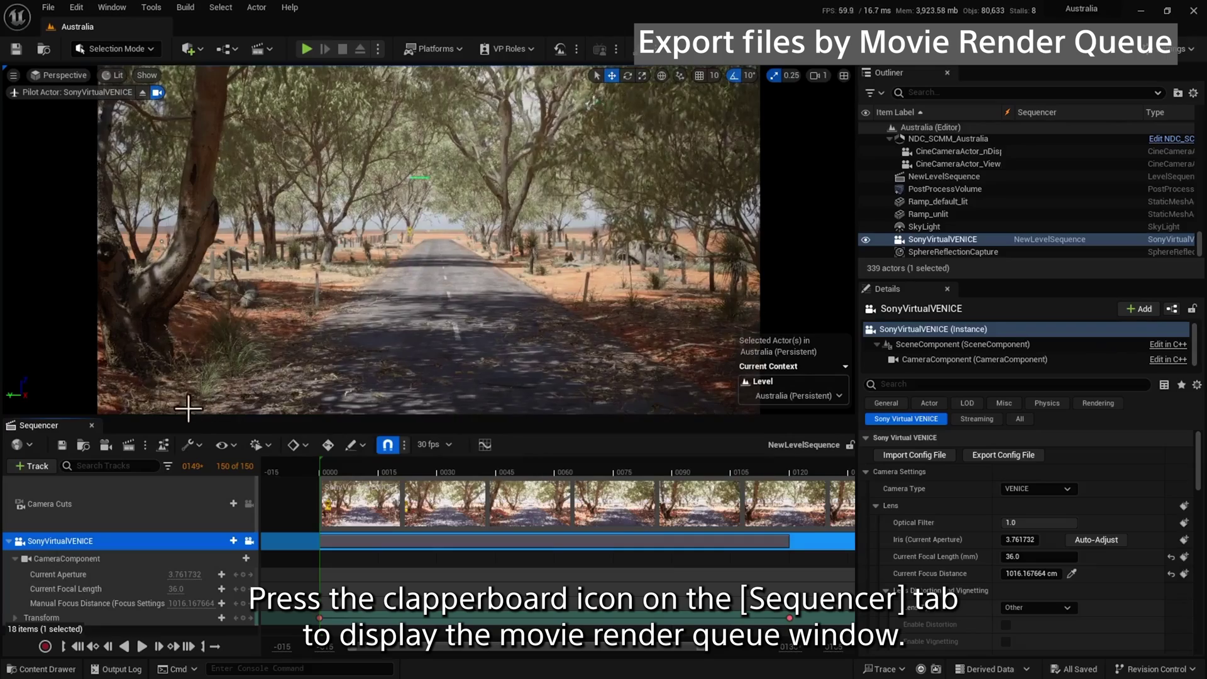
Step: Open the Movie Render Queue for NewLevelSequence and add a Color Output setting to the job's configuration
left_click(126, 443)
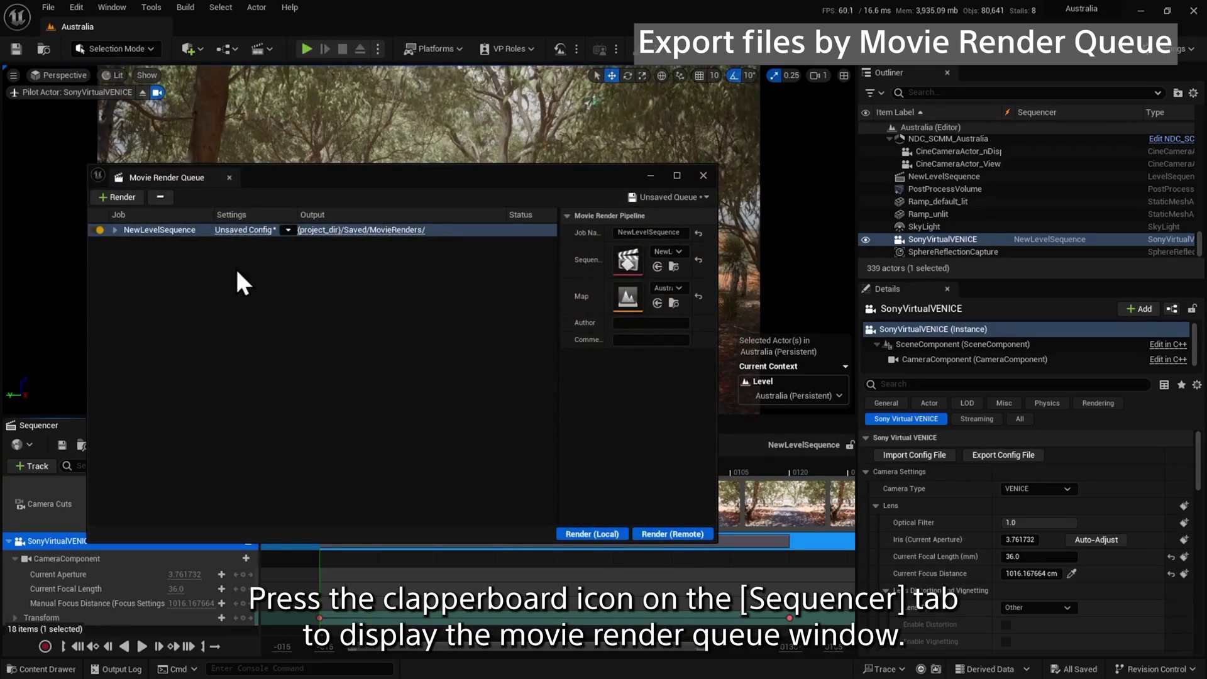
left_click(245, 230)
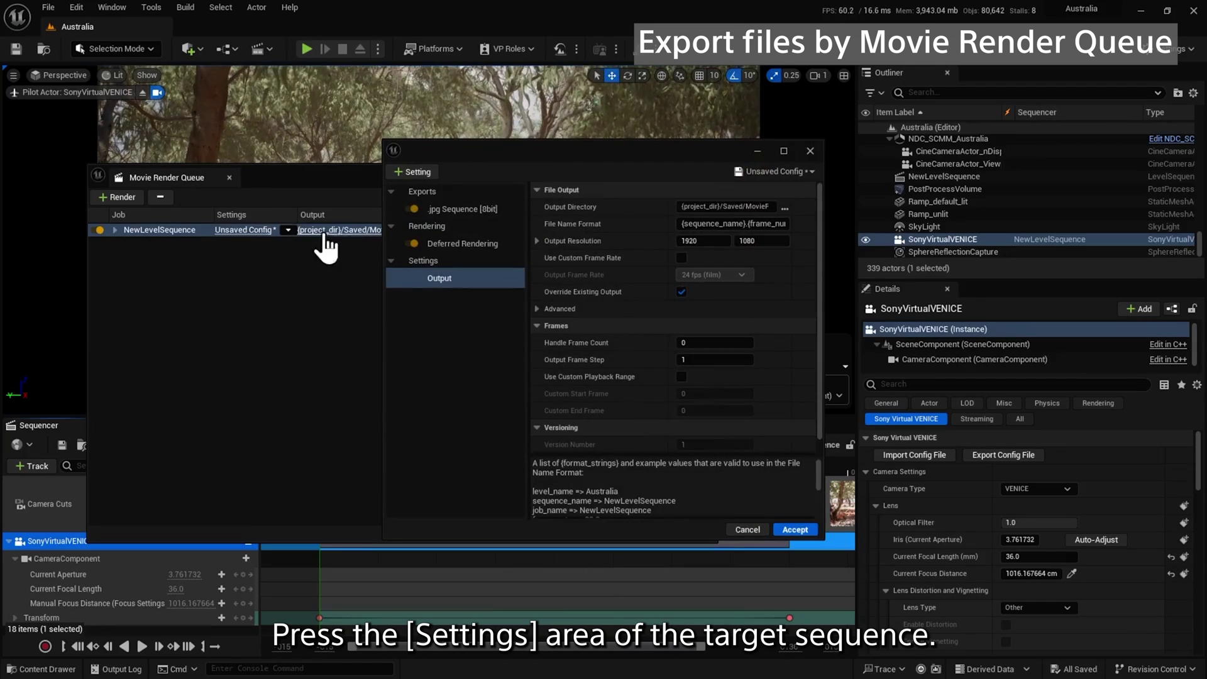
left_click(418, 171)
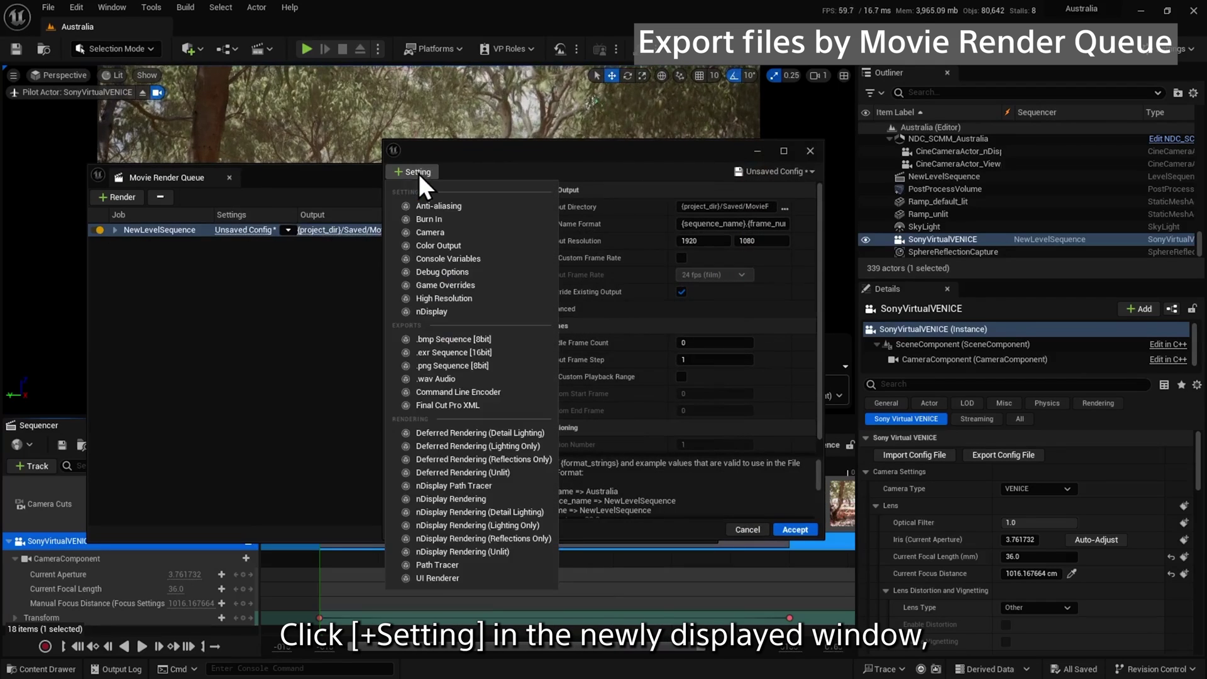
left_click(437, 246)
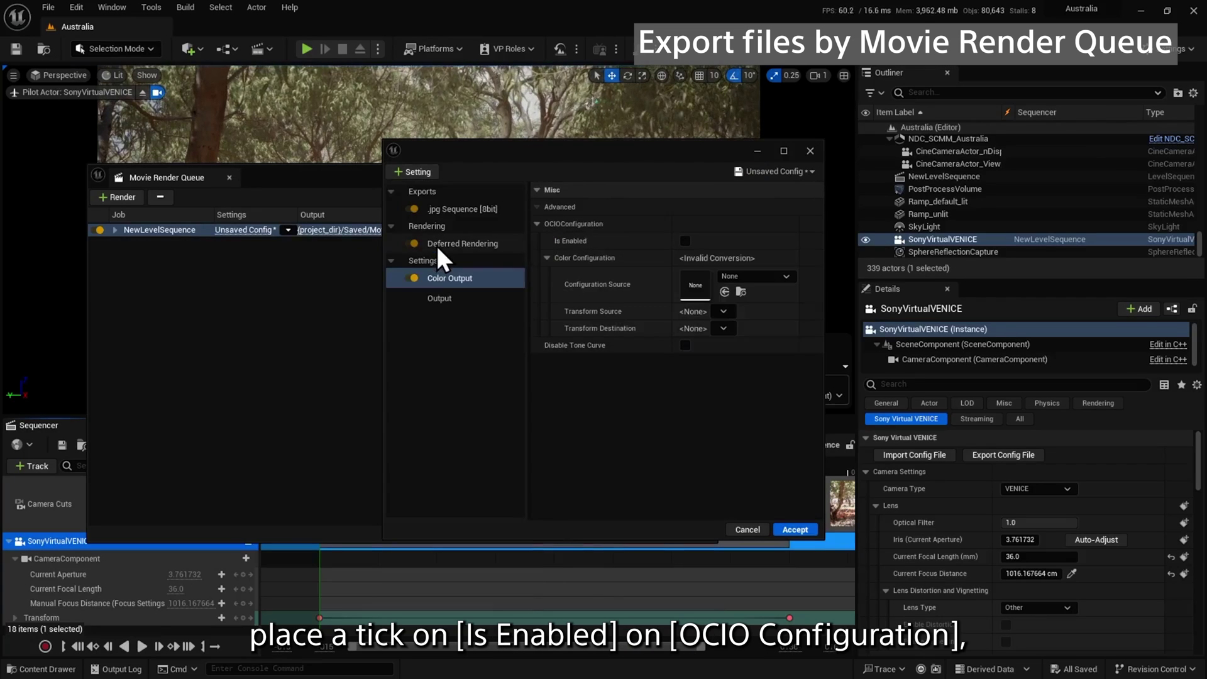
Step: Enable the OCIO configuration in Color Output and set its Configuration Source to Sony_VP_OCIO
left_click(685, 241)
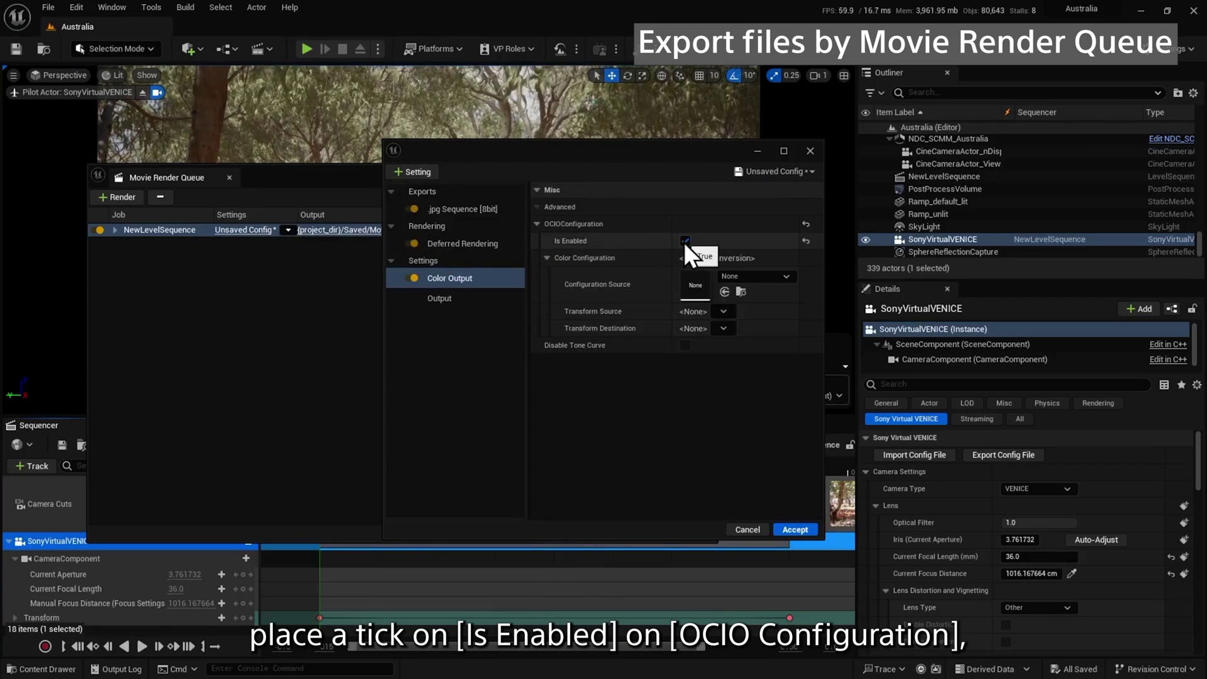
left_click(744, 276)
type("sony")
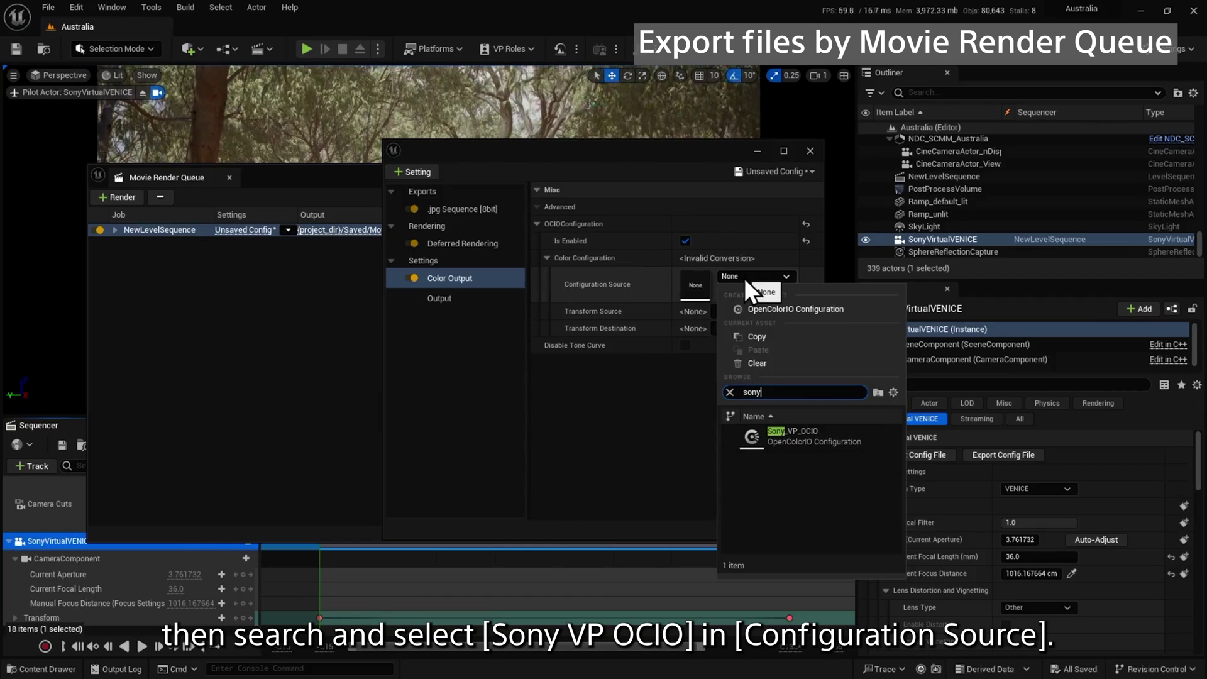
left_click(794, 435)
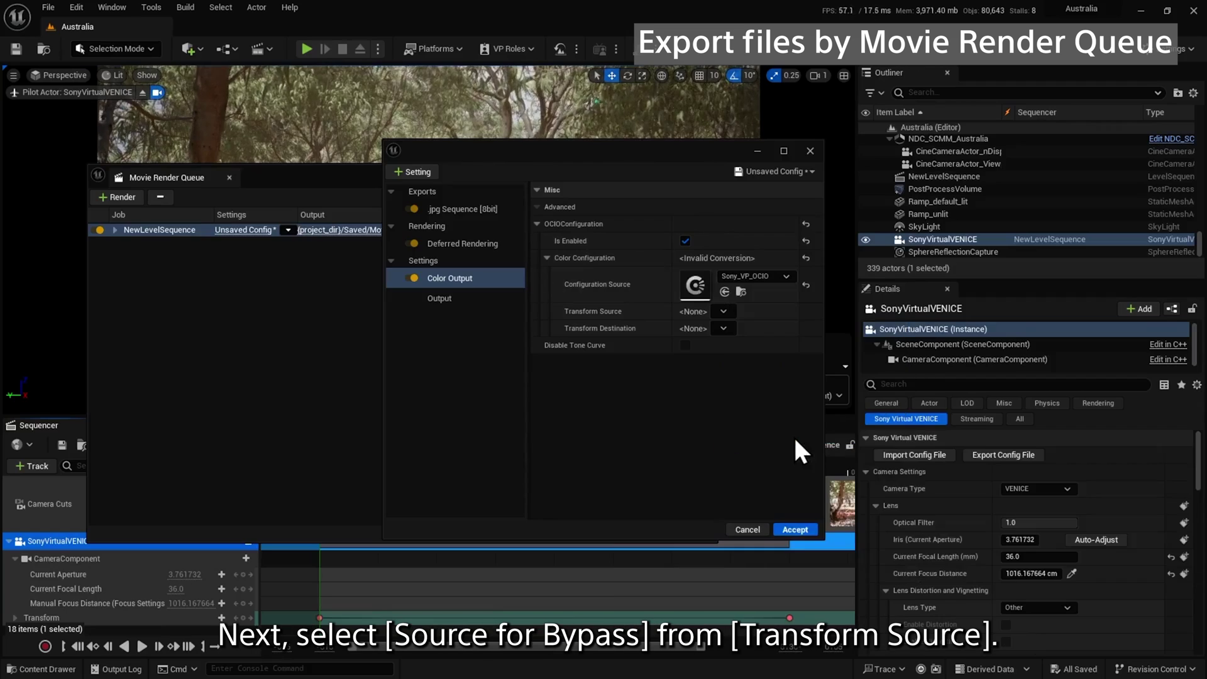
Step: Set Transform Source to Source for Bypass and Transform Destination to Destination for Bypass, accept the settings and render the job locally
left_click(724, 311)
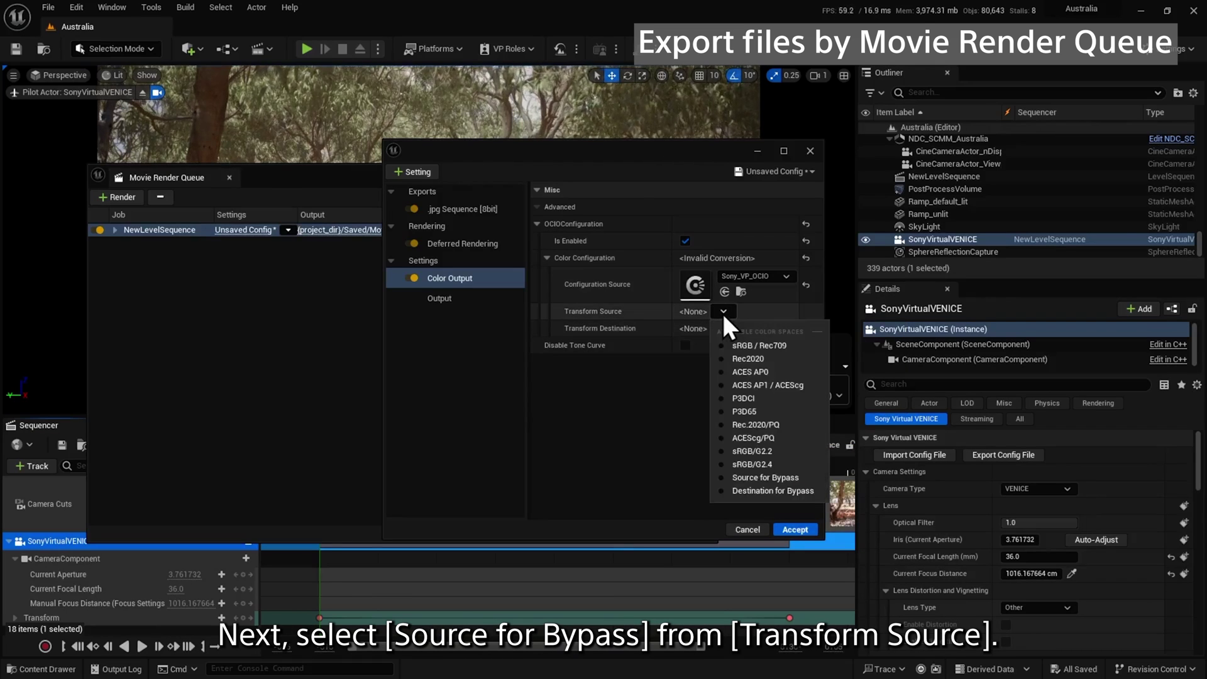
left_click(758, 477)
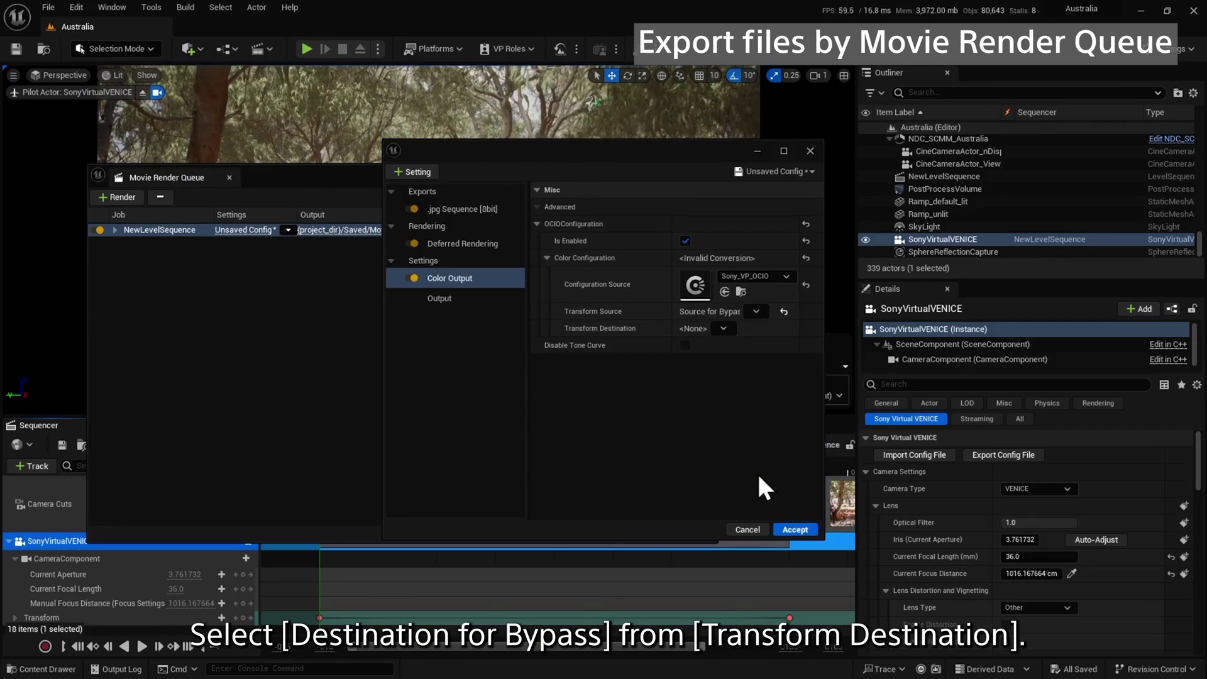
left_click(723, 328)
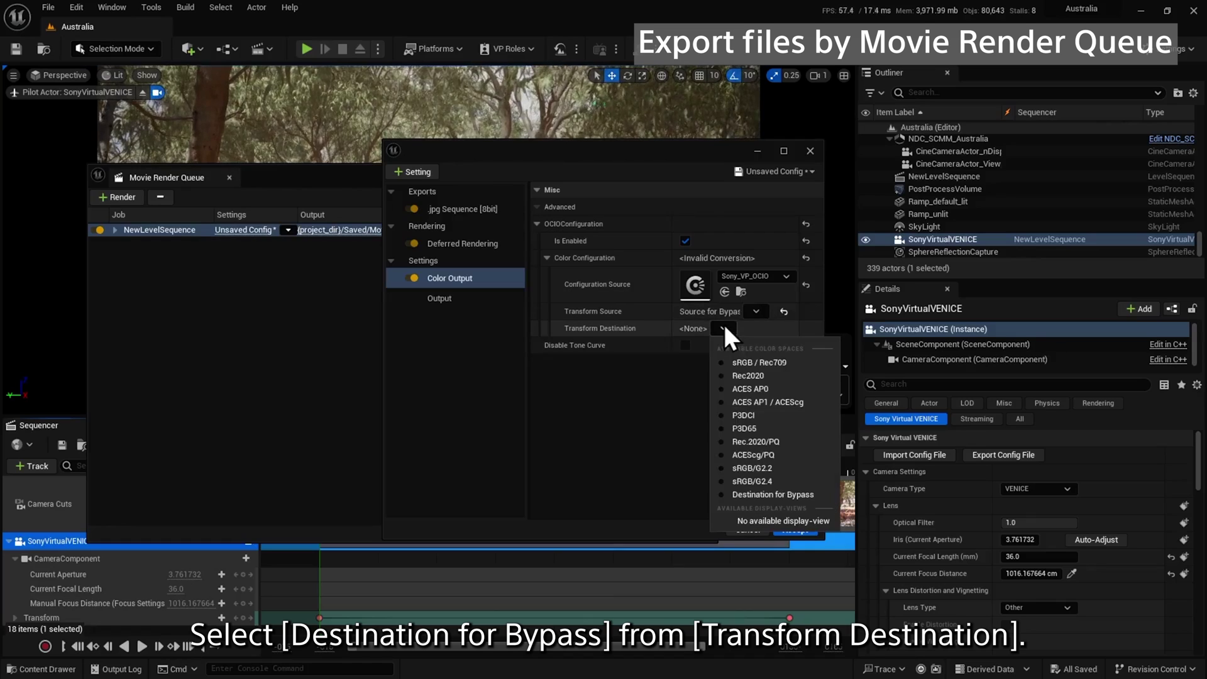
left_click(748, 495)
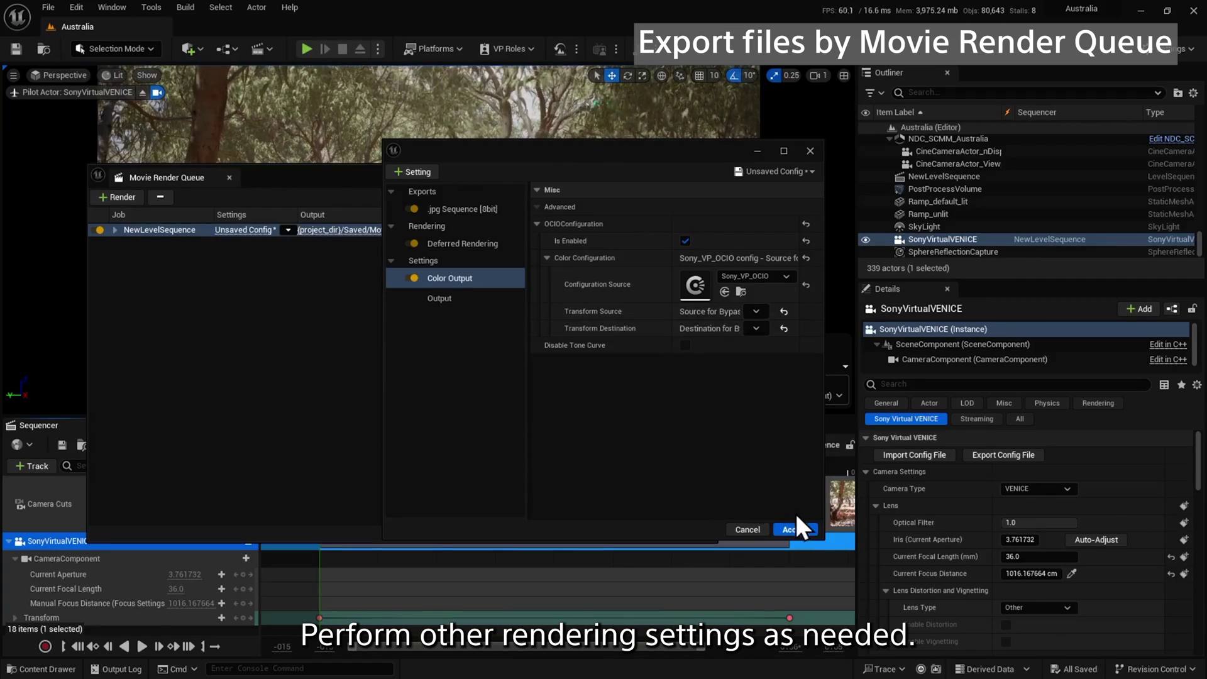
left_click(802, 530)
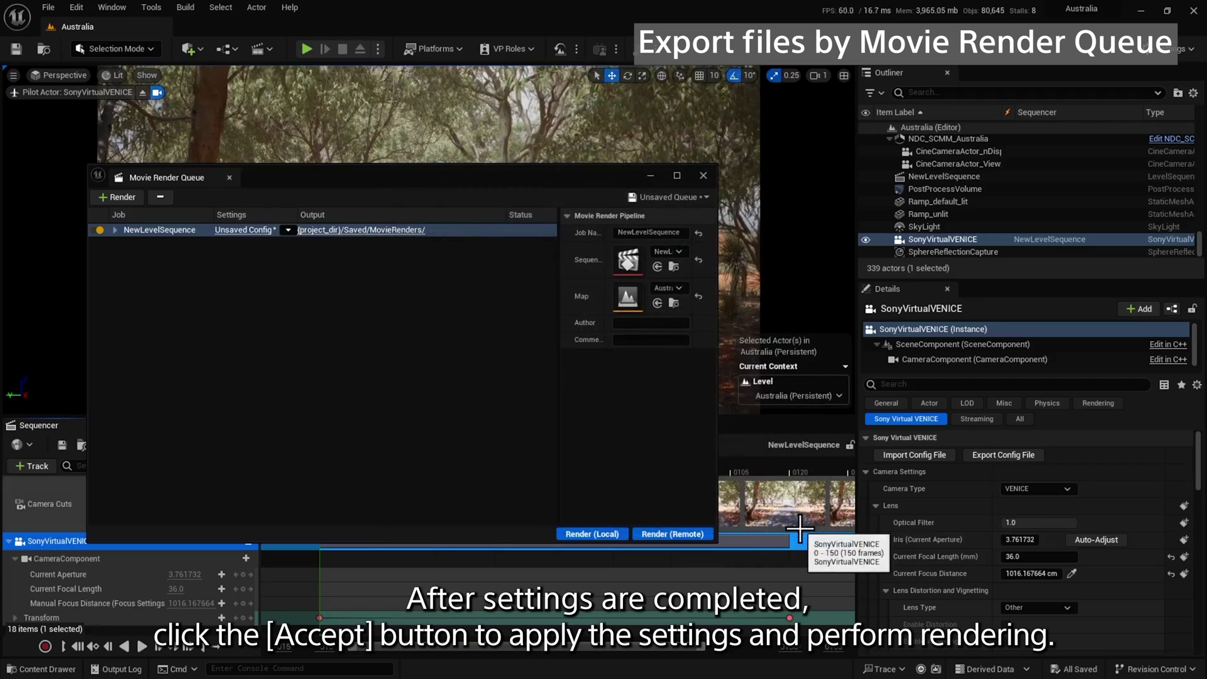
left_click(602, 533)
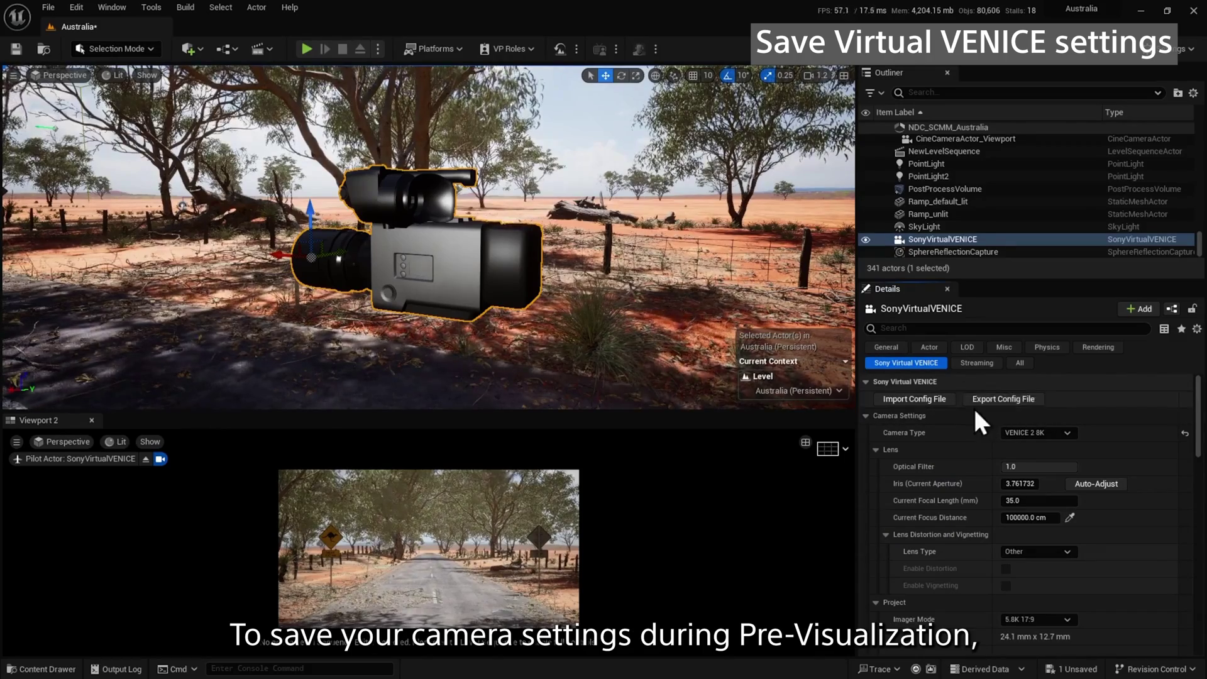
Step: Export the SonyVirtualVENICE camera settings as a Venice configuration file named config in the CameraConfig folder
left_click(1012, 399)
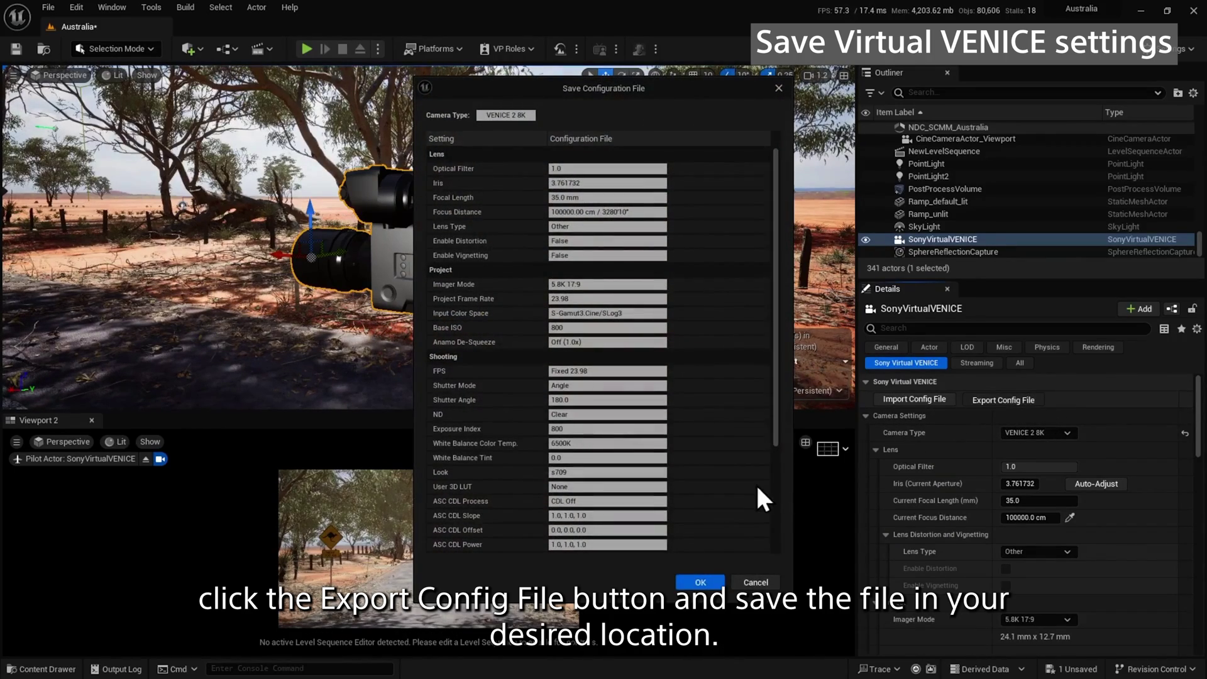
left_click(700, 582)
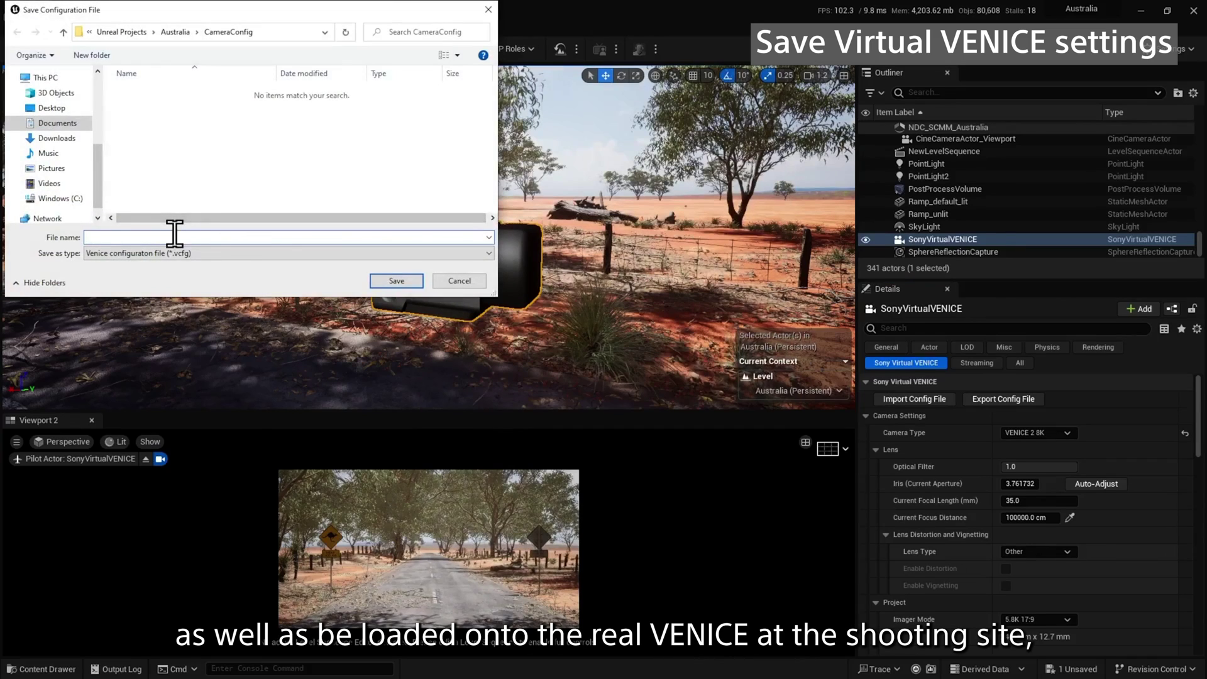
type("conf")
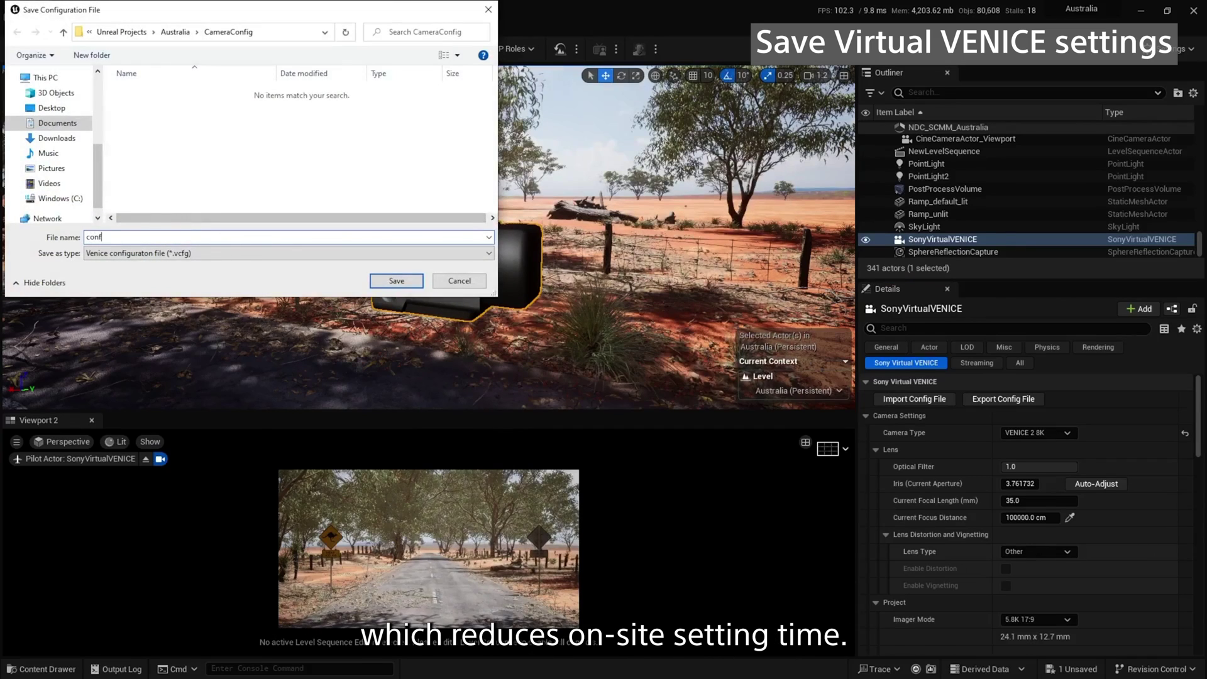
type("ig")
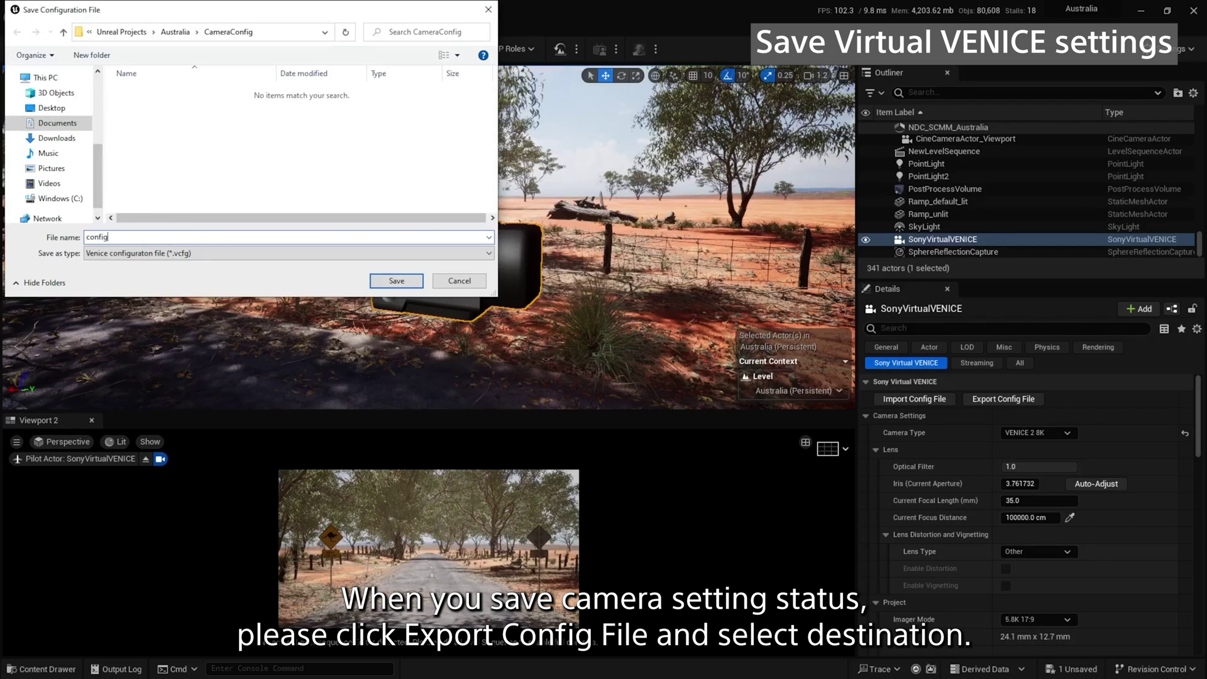
key("Return")
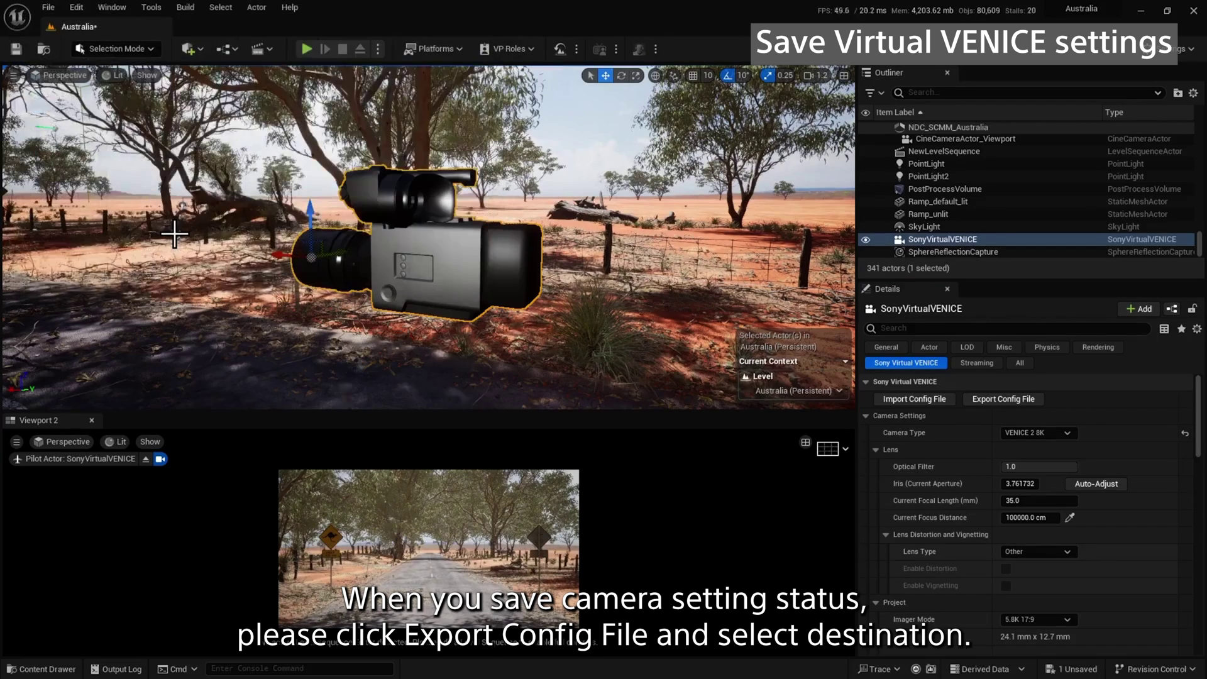
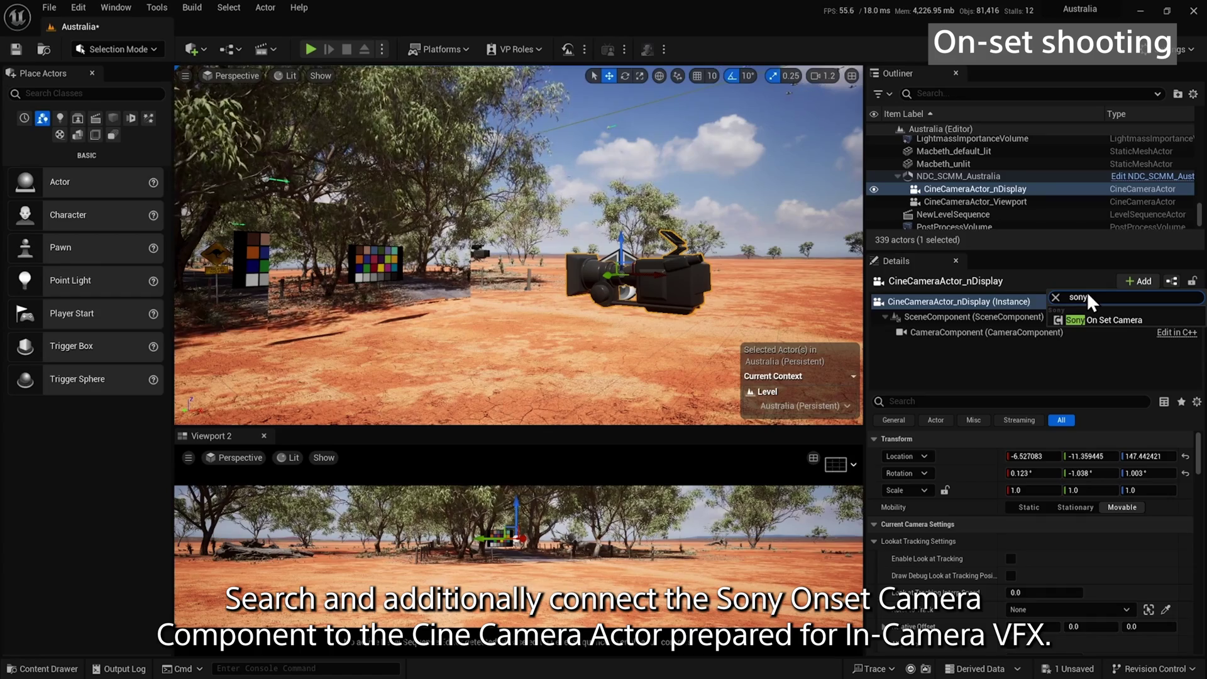
Step: Add a Sony On Set Camera component to CineCameraActor_nDisplay, keeping its default name
left_click(1104, 318)
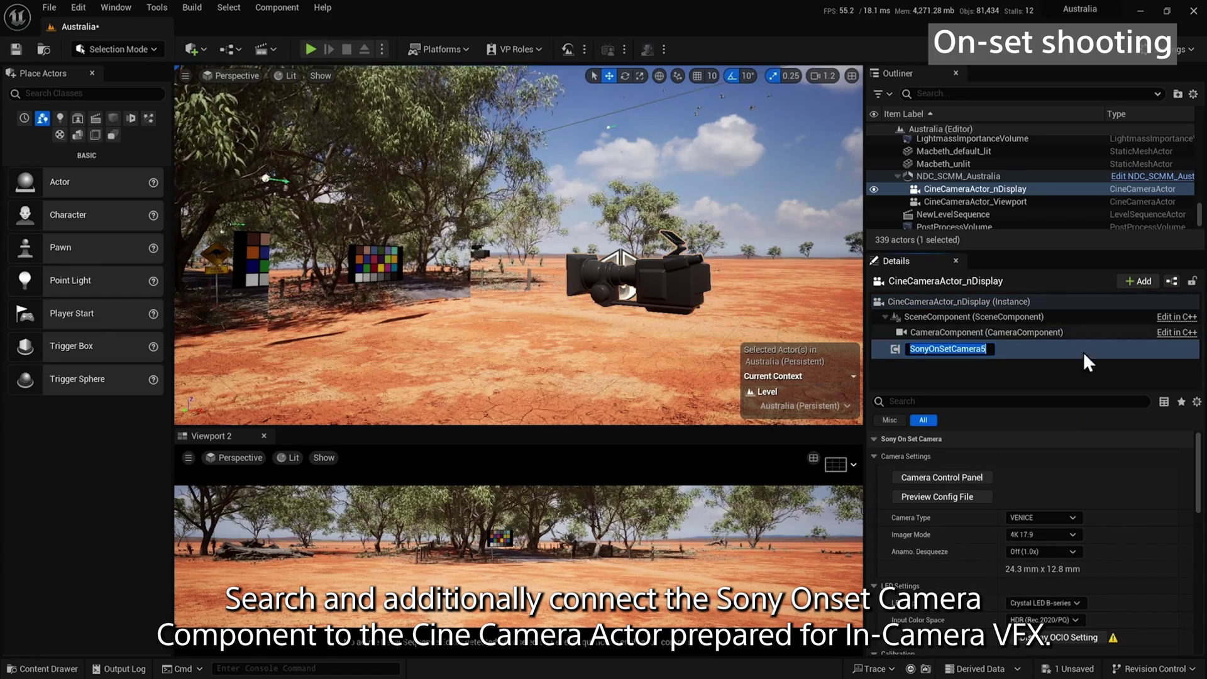
key("Return")
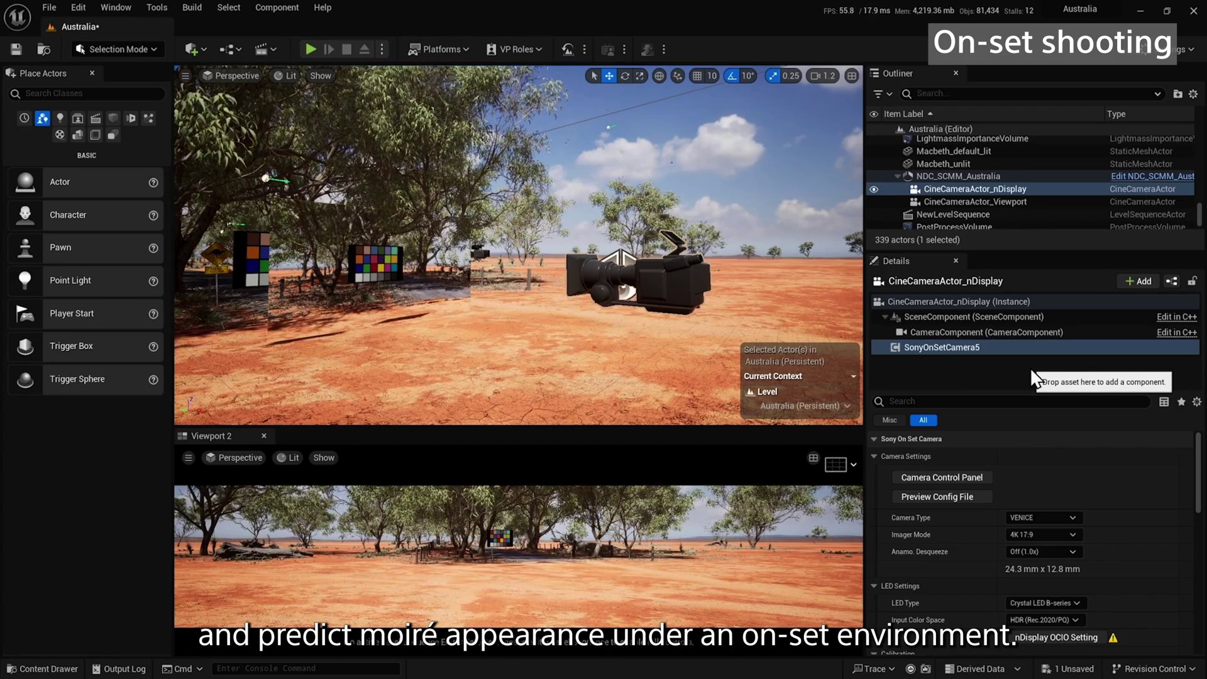
Step: Set the On Set Camera component's Camera Type to VENICE 2 8K and its LED Type to Crystal LED VERONA
left_click(1070, 518)
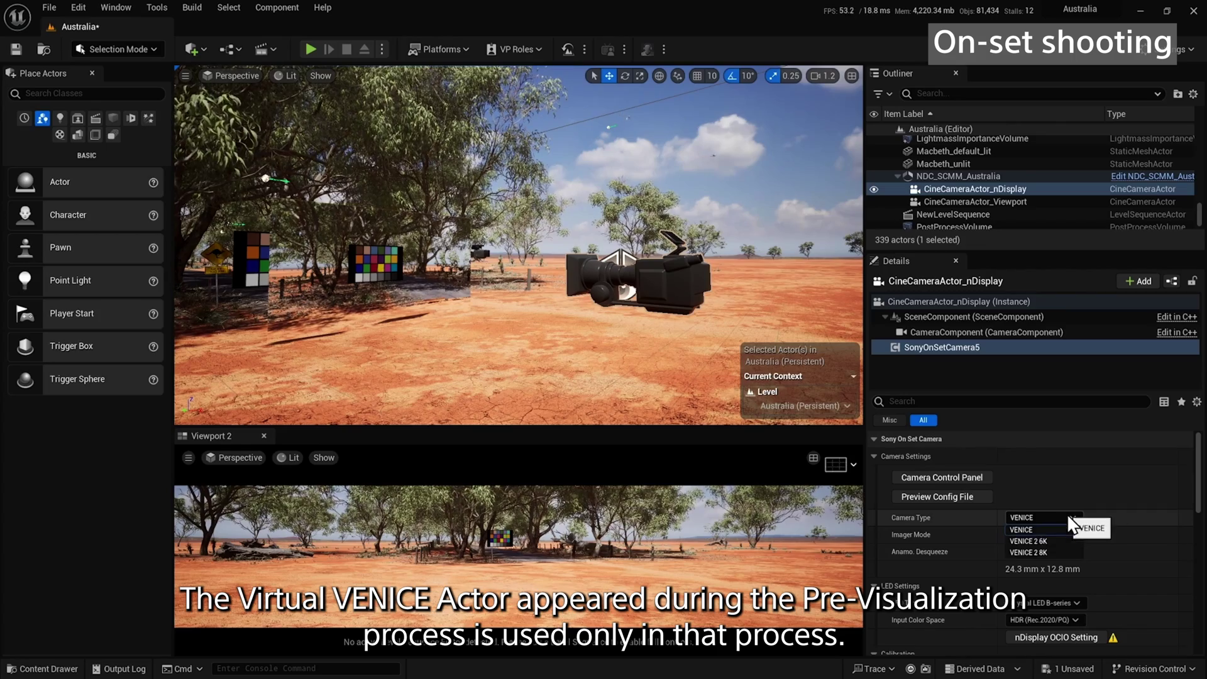
left_click(1048, 552)
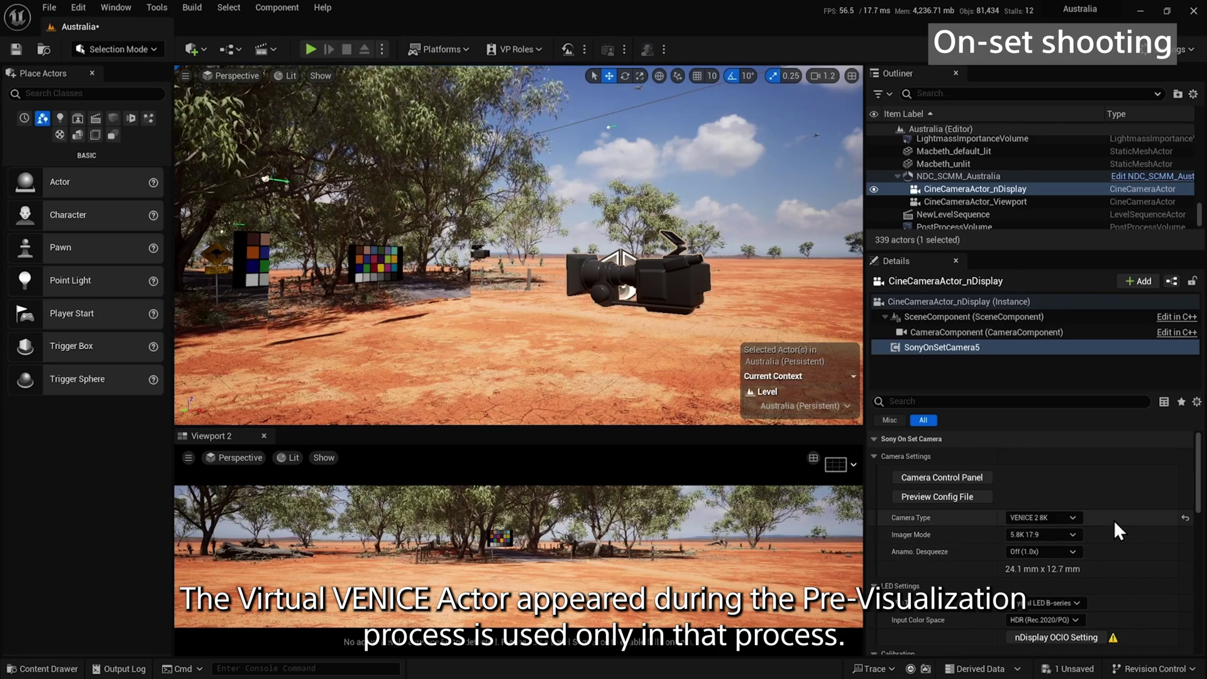
left_click(1077, 599)
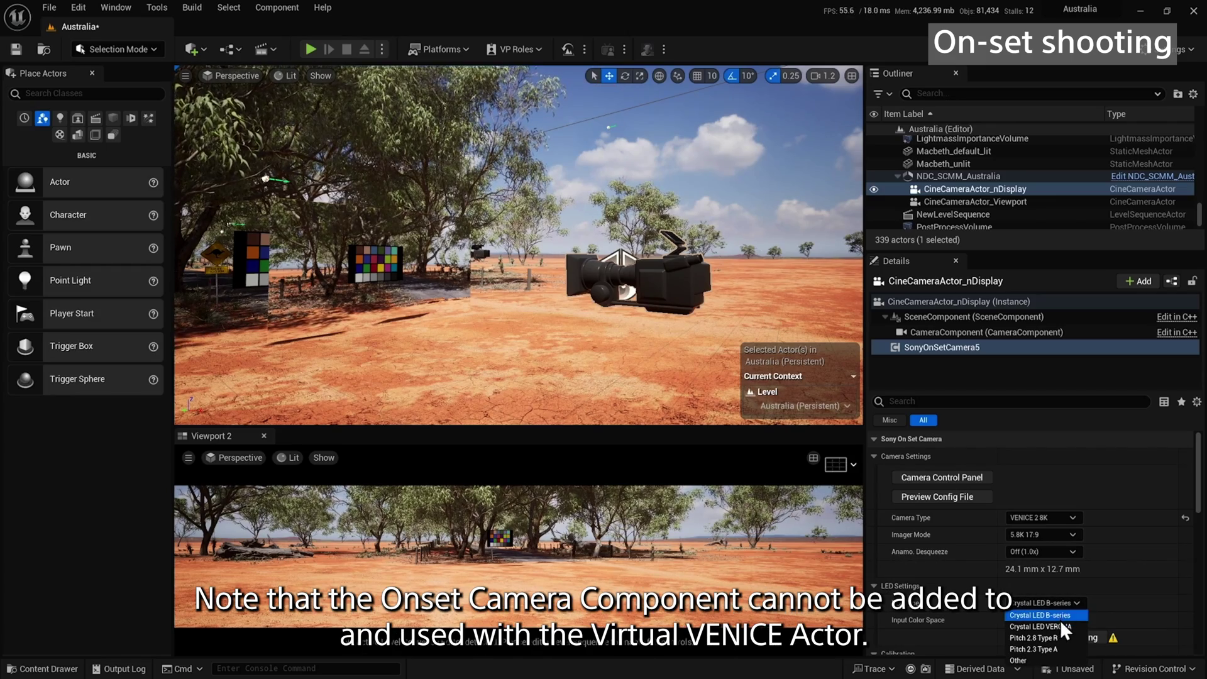
left_click(1063, 627)
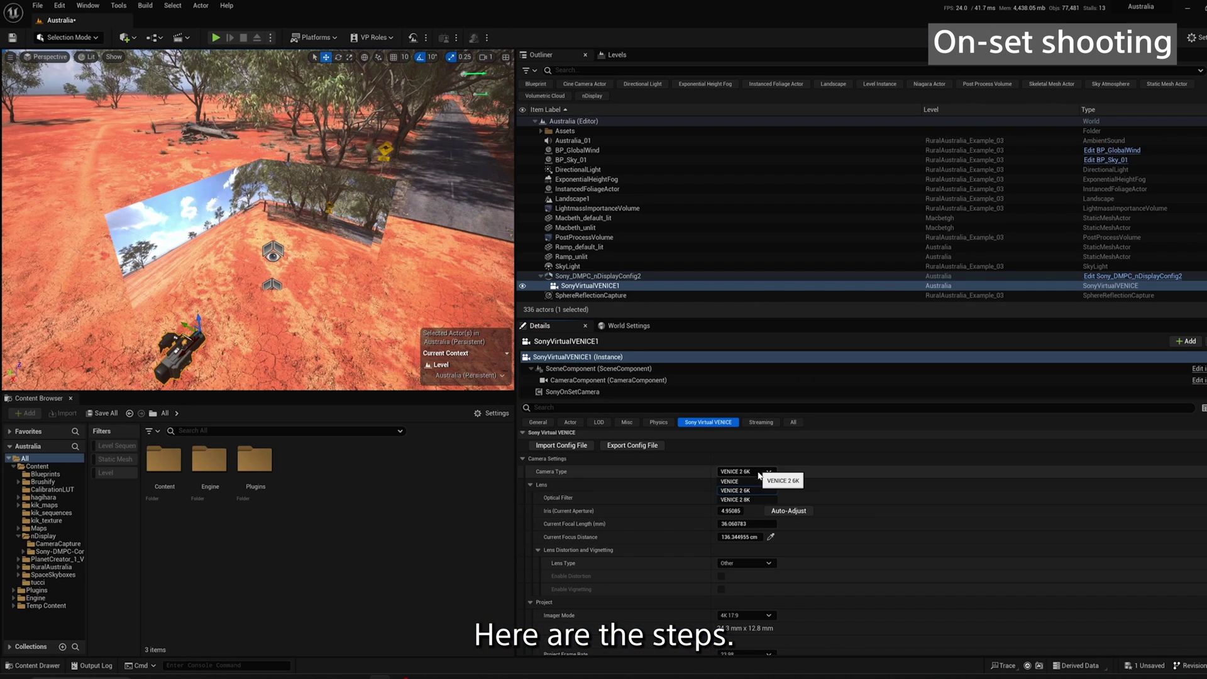
Step: Set the SonyVirtualVENICE1 Camera Type to VENICE 2 8K and choose an Imager Mode for it
left_click(746, 471)
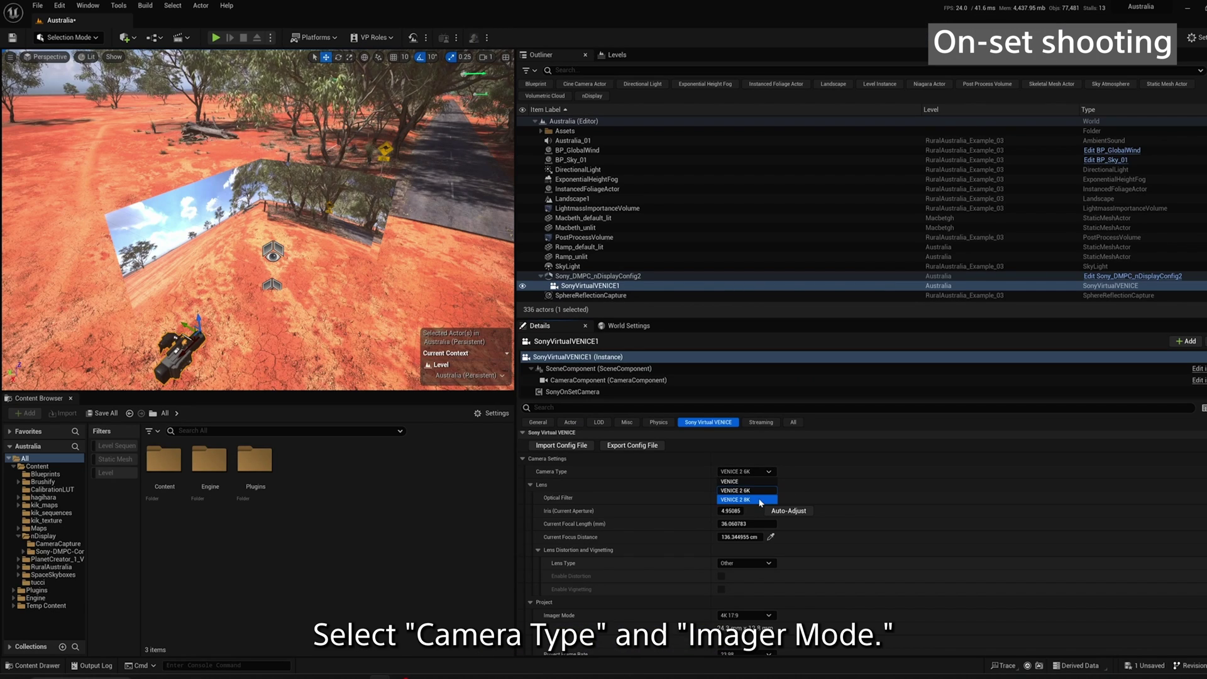
left_click(758, 500)
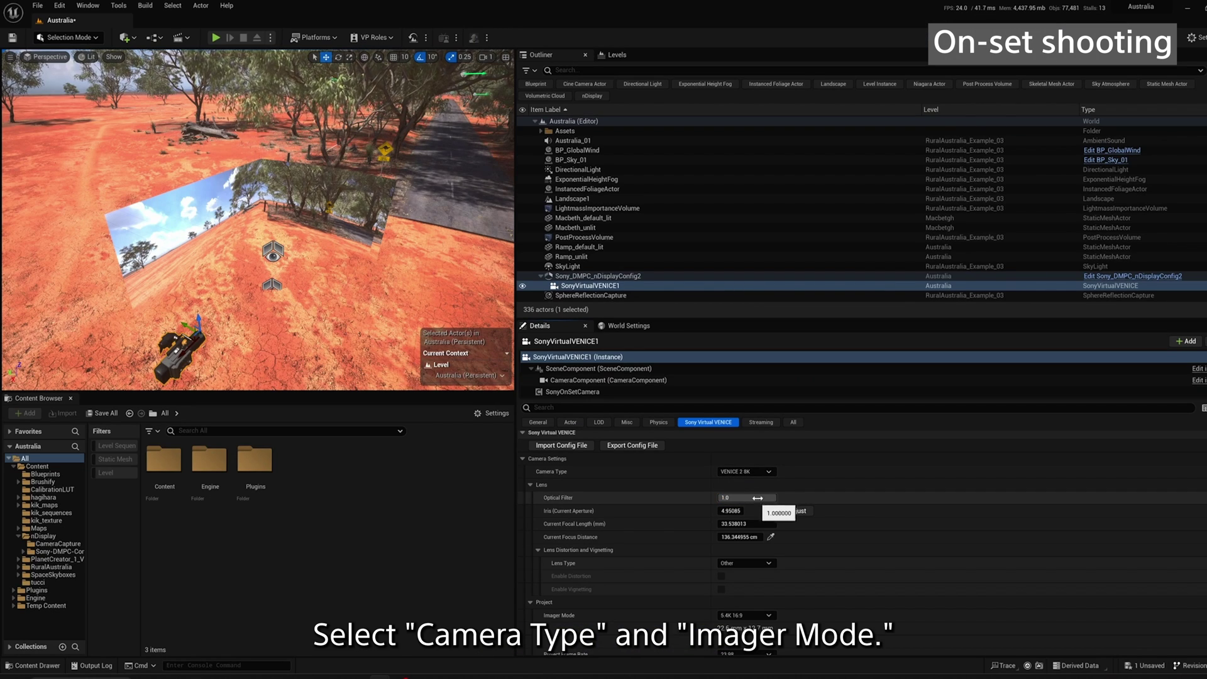
left_click(763, 616)
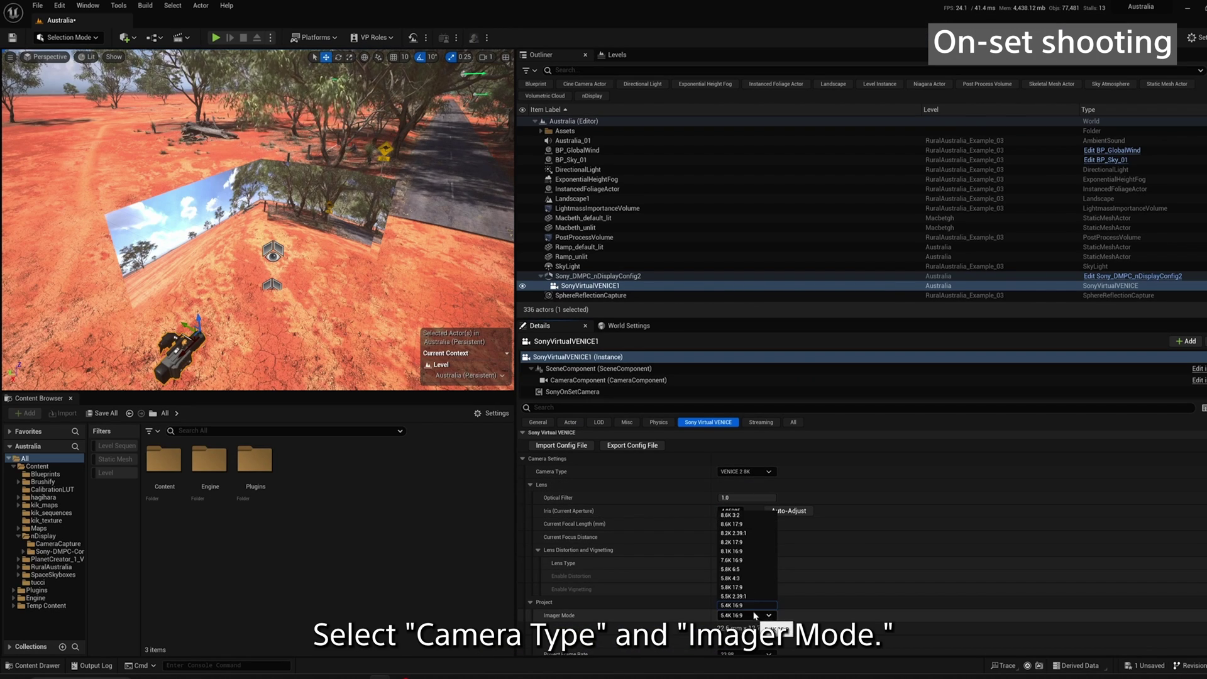
left_click(747, 557)
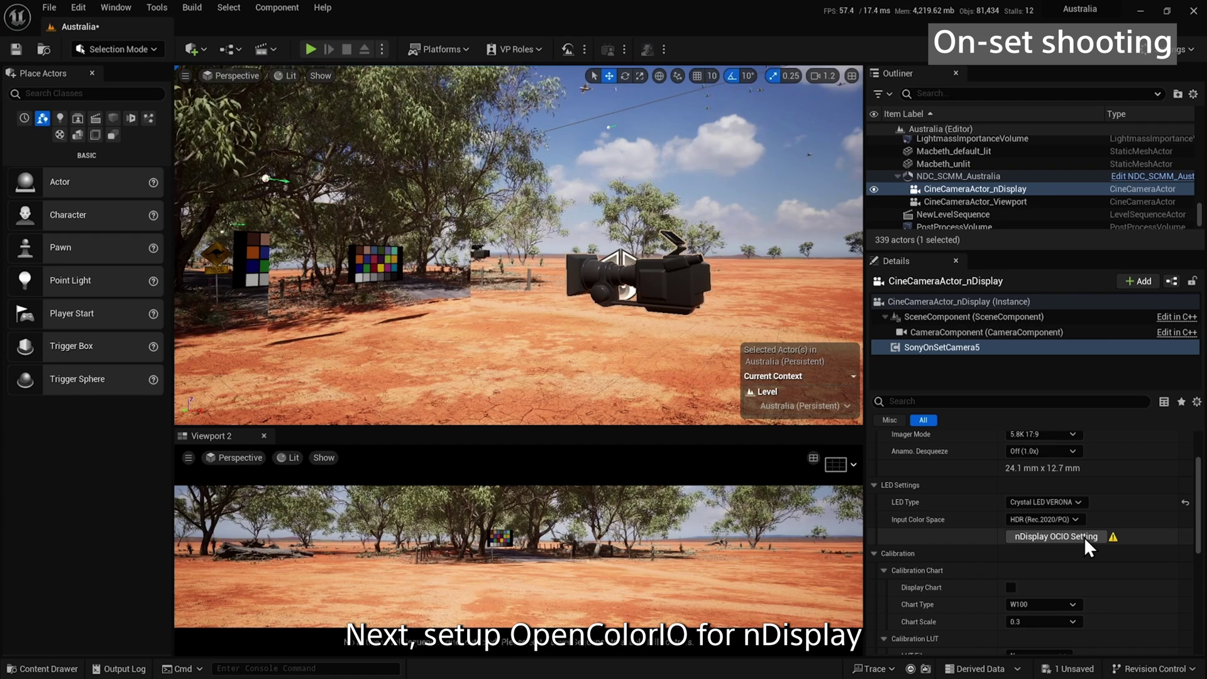
Step: Overwrite the nDisplay OCIO settings of NDC_SCMM_Australia and its ICVFXCamera with the HDR (Rec.2020/PQ) destination
left_click(1084, 537)
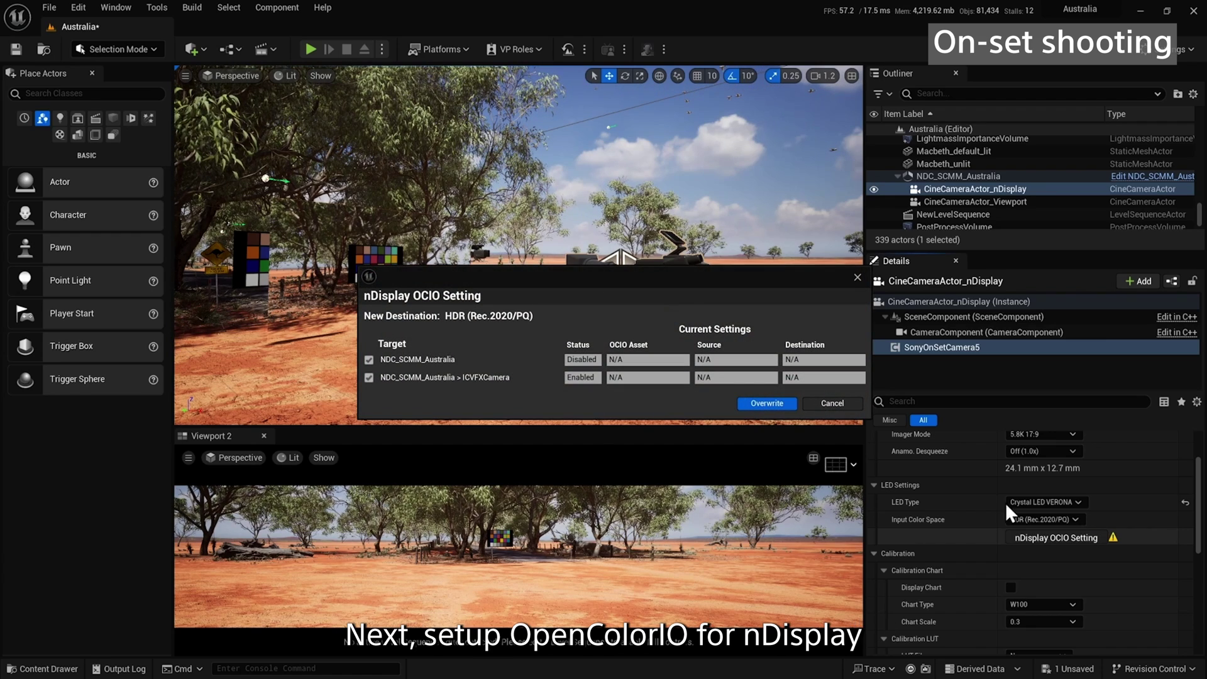
left_click(537, 383)
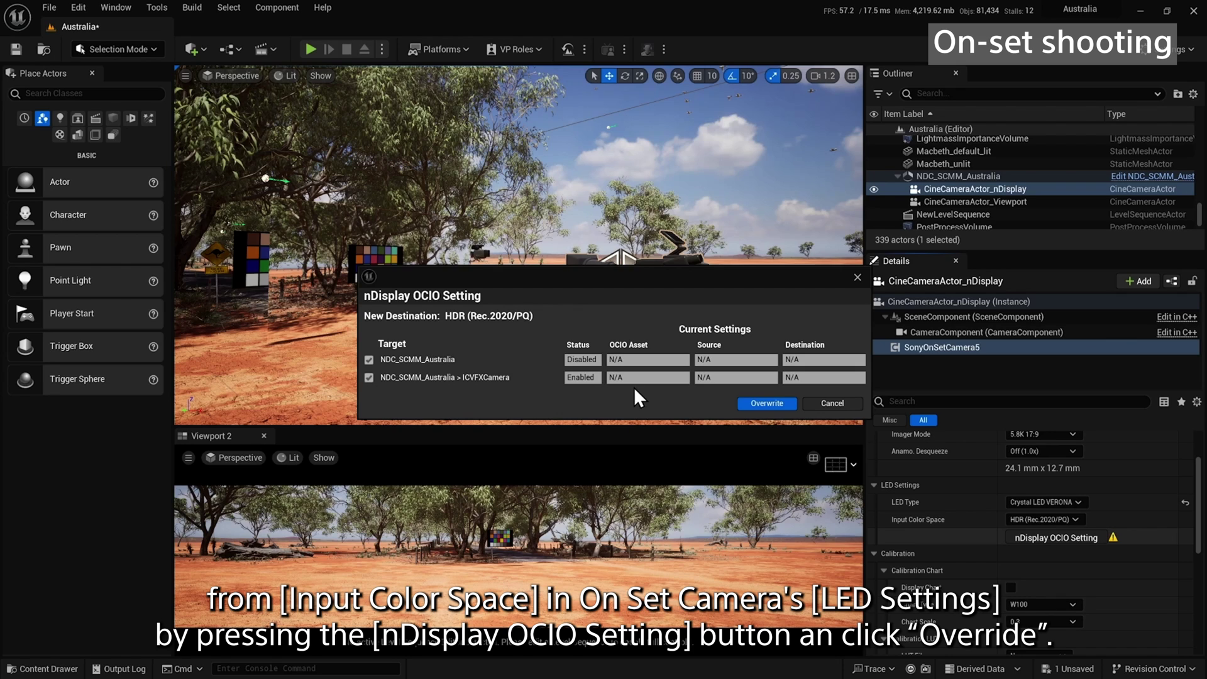
left_click(753, 398)
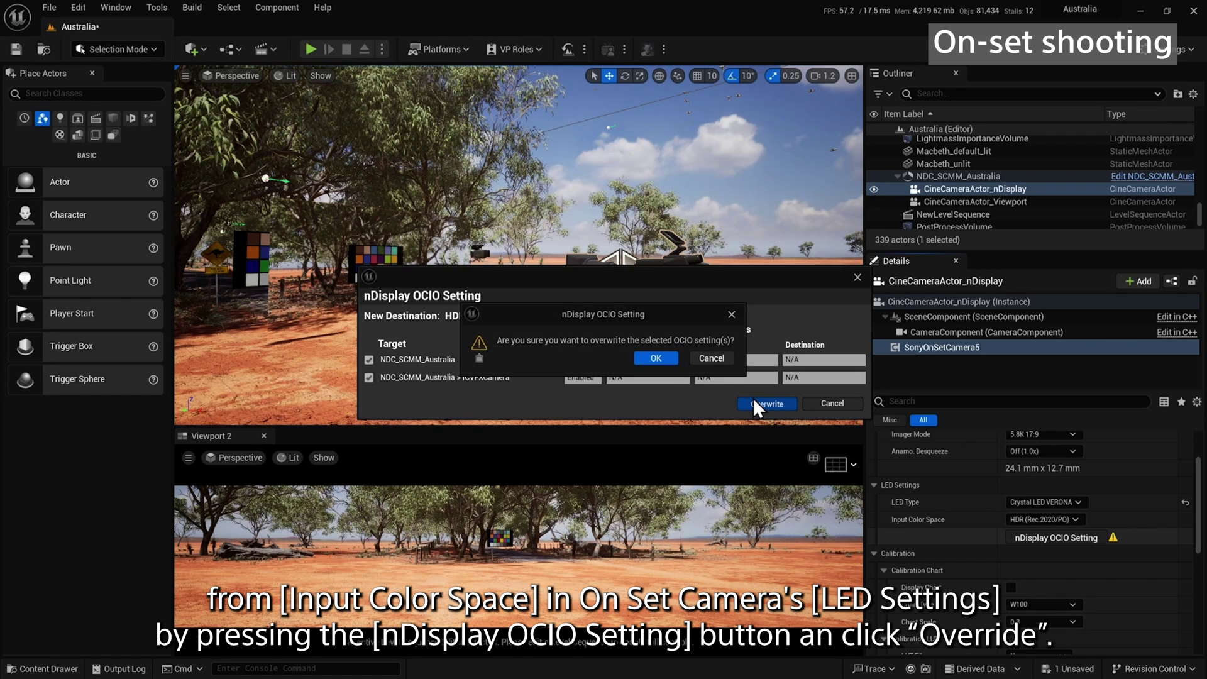
left_click(670, 356)
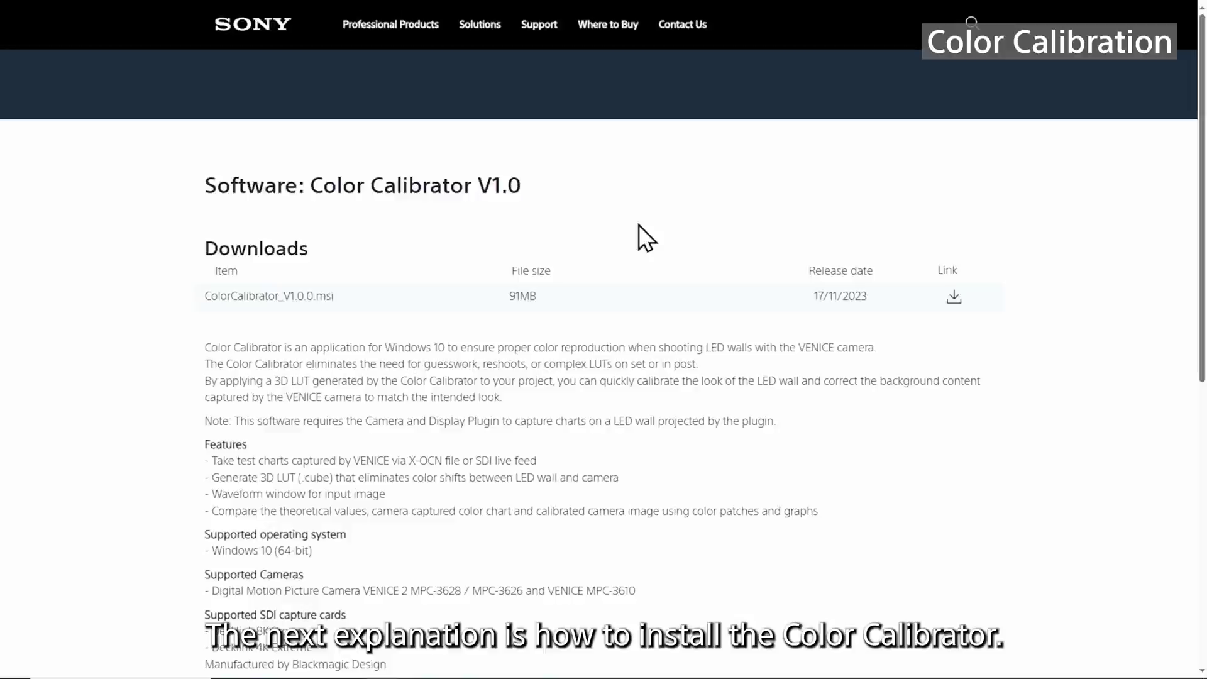
Step: Switch to the Sony download page, download ColorCalibrator_V1.0.0.msi and go through its setup wizard
left_click(954, 297)
left_click(723, 279)
left_click(820, 332)
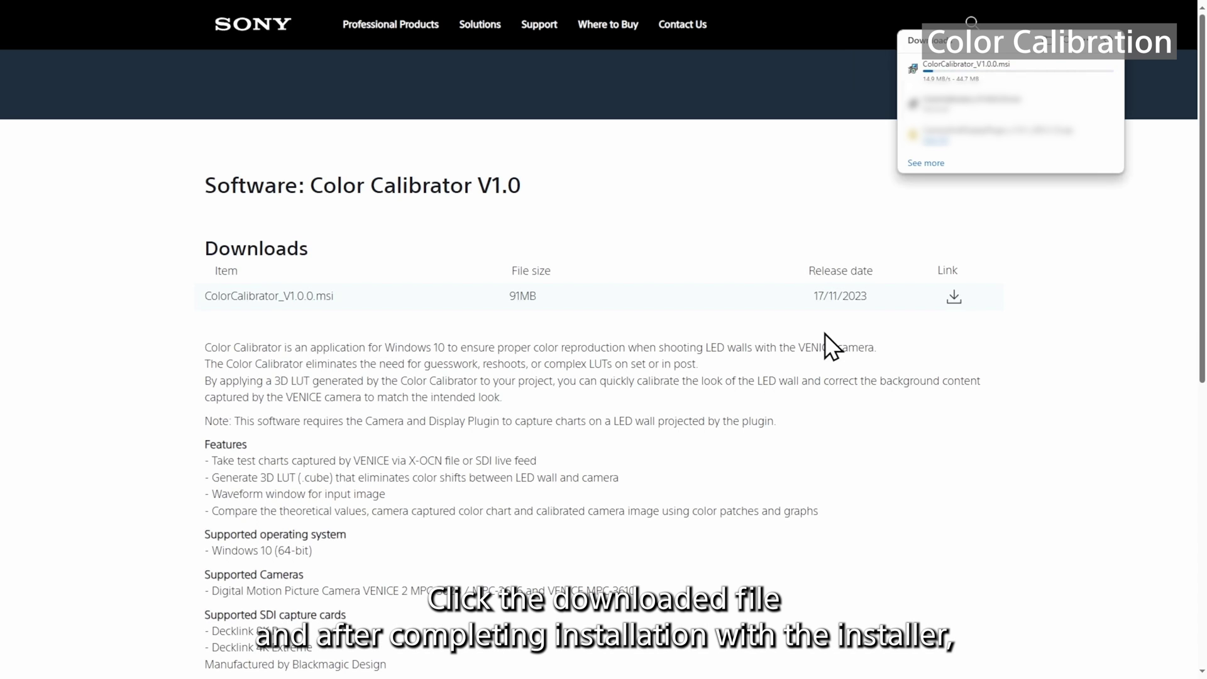
left_click(937, 74)
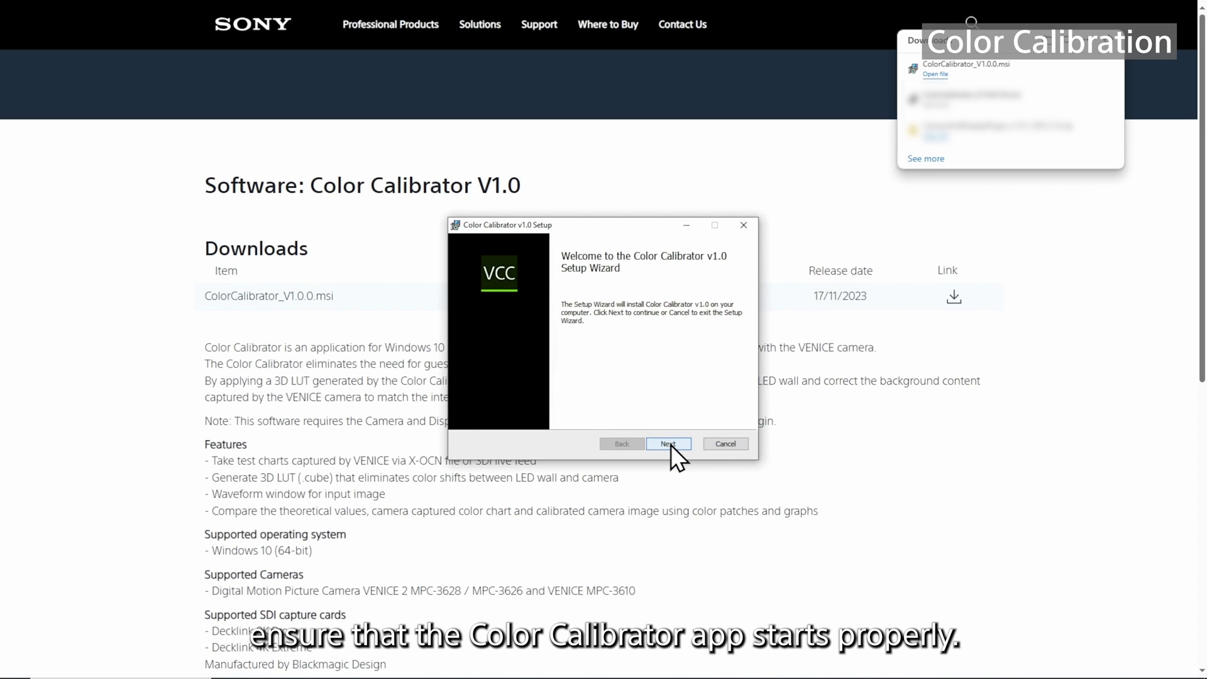
left_click(668, 442)
left_click(476, 413)
left_click(668, 443)
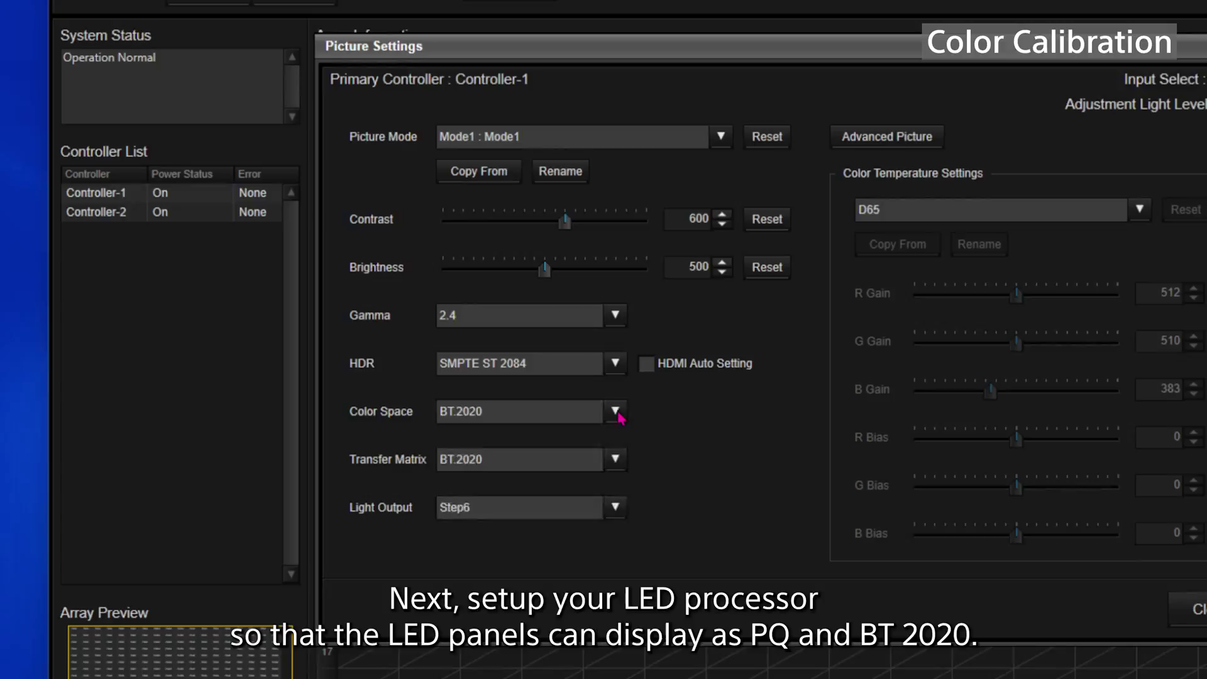
Step: In the LED processor's Picture Settings, set the Color Space to BT.2020 and select the Transfer Matrix
left_click(554, 412)
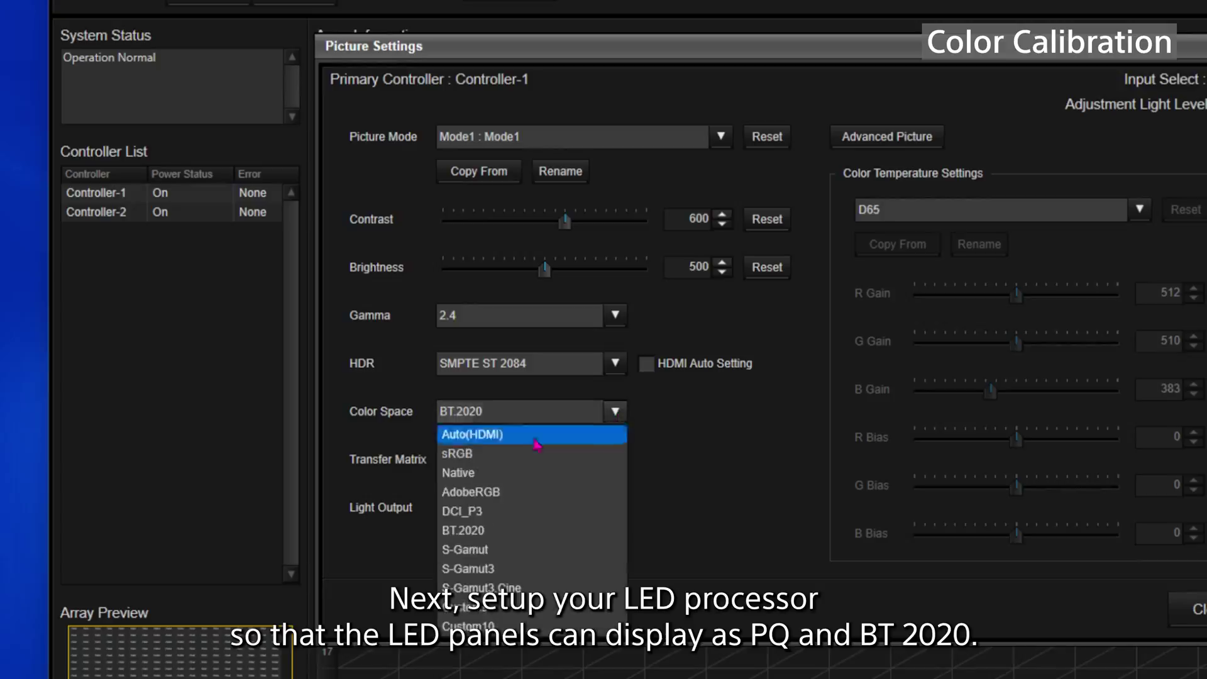
left_click(516, 532)
left_click(613, 459)
left_click(487, 544)
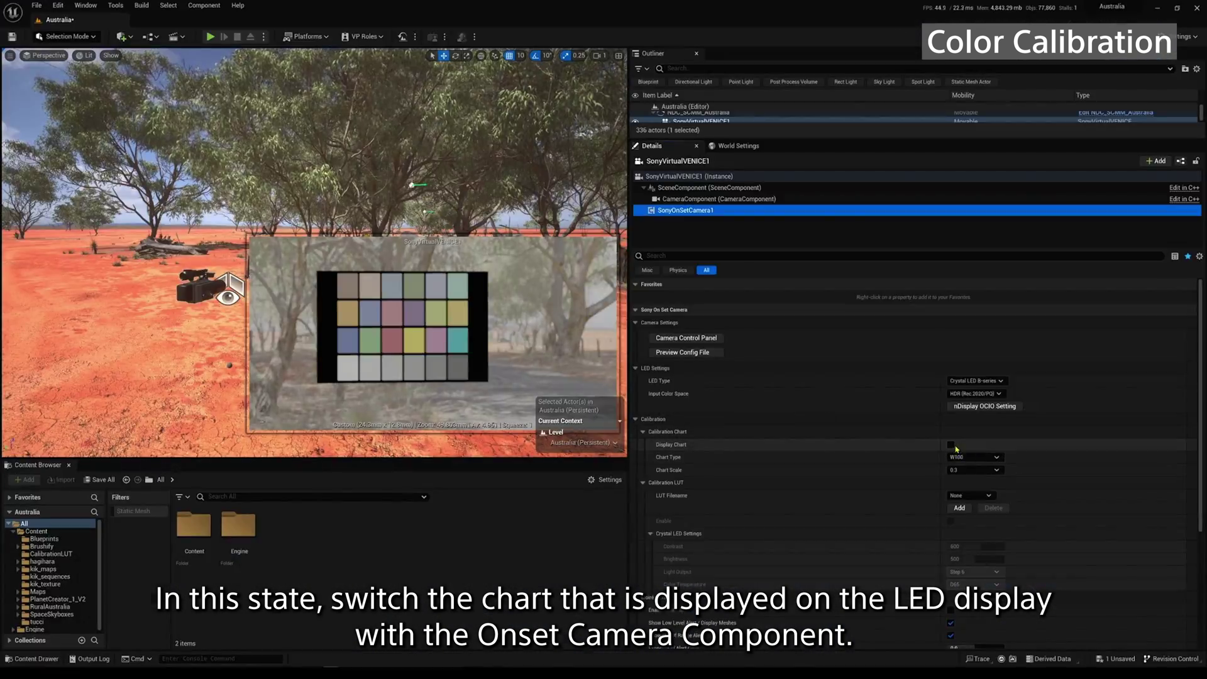
Step: Display the calibration chart of SonyOnSetCamera1 in Unreal Editor, starting with W100 and changing the Chart Type to HDR1
left_click(951, 445)
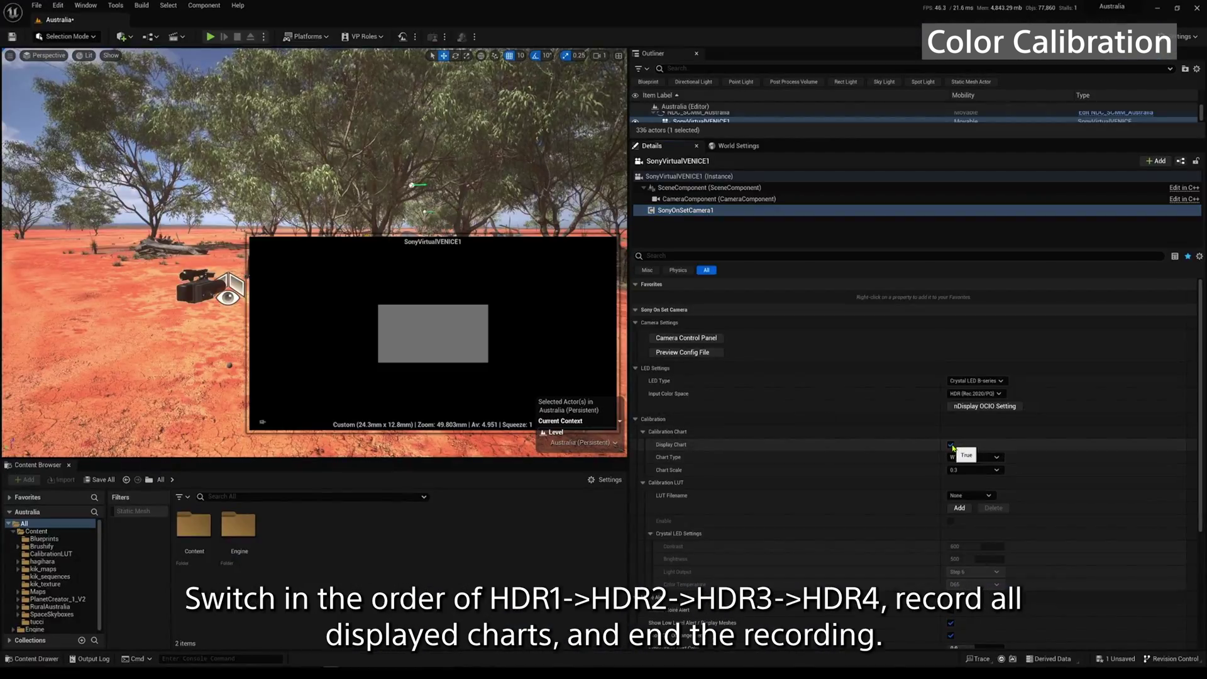
left_click(989, 459)
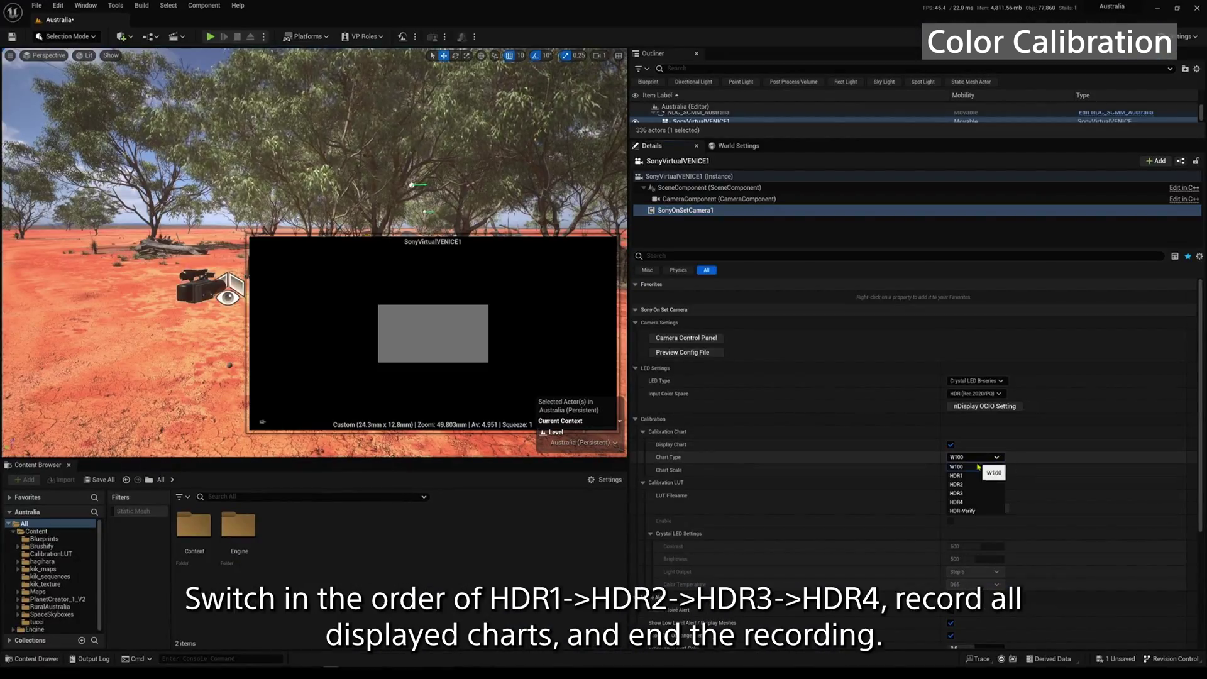
left_click(977, 468)
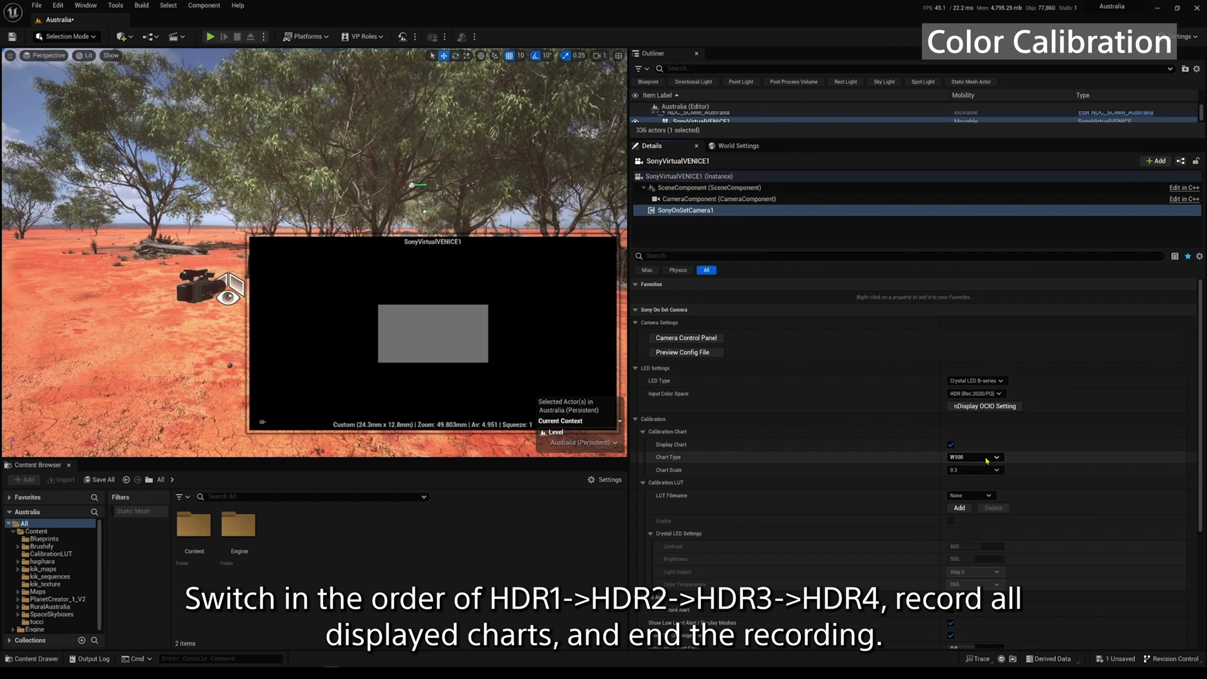
left_click(988, 460)
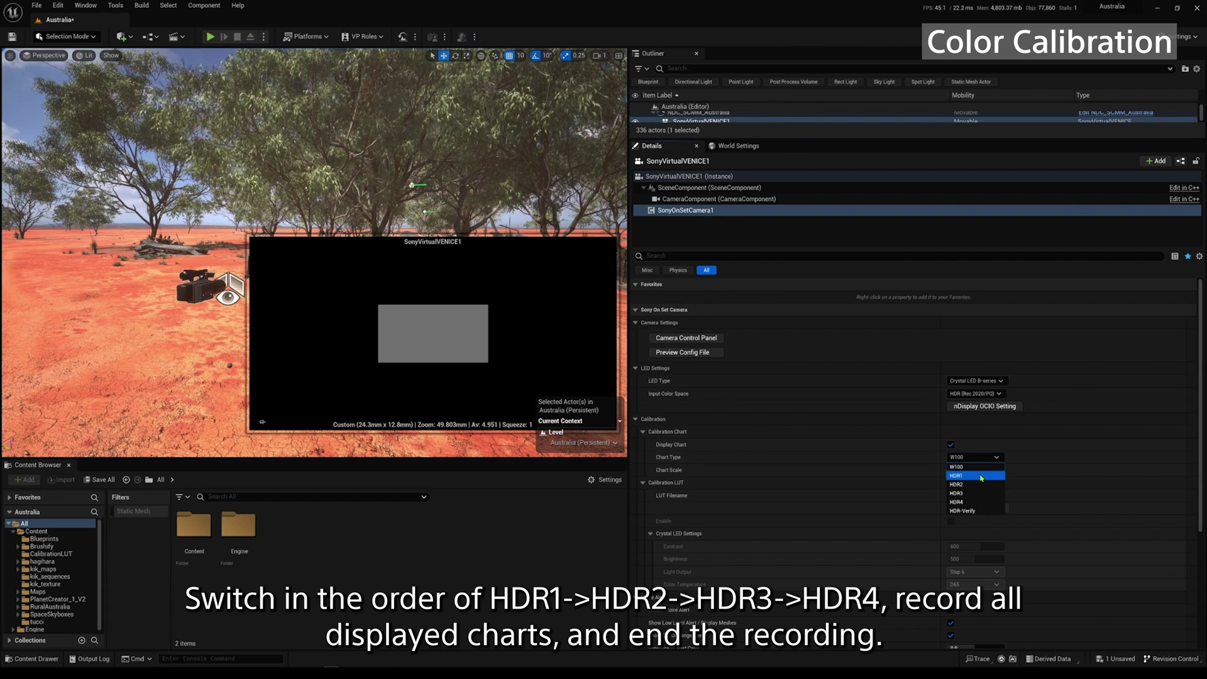
left_click(981, 477)
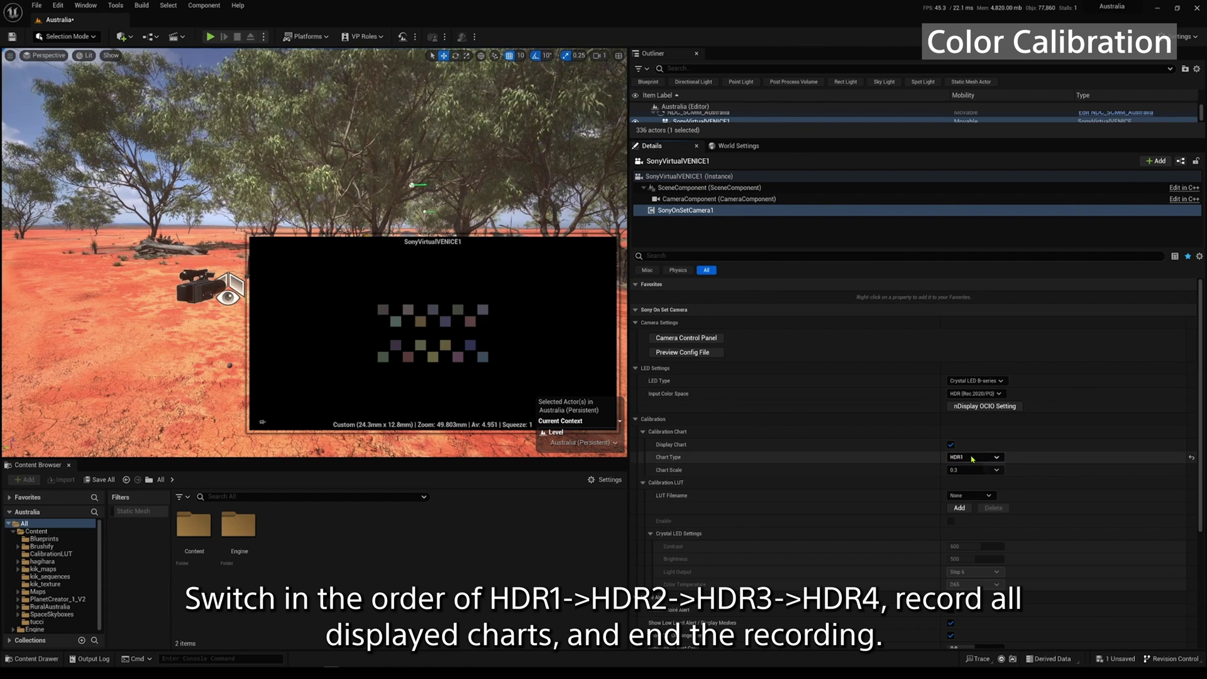
Step: Switch the displayed Chart Type through HDR2, HDR3 and HDR4 in order
left_click(972, 459)
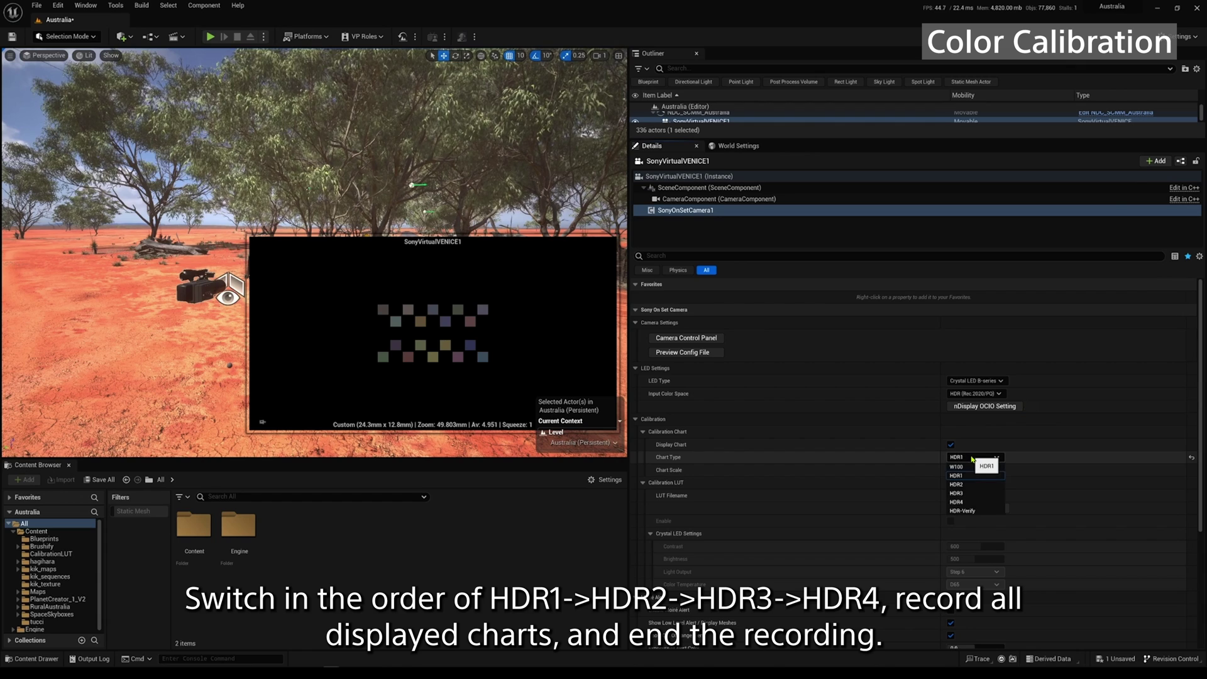
left_click(976, 489)
left_click(974, 457)
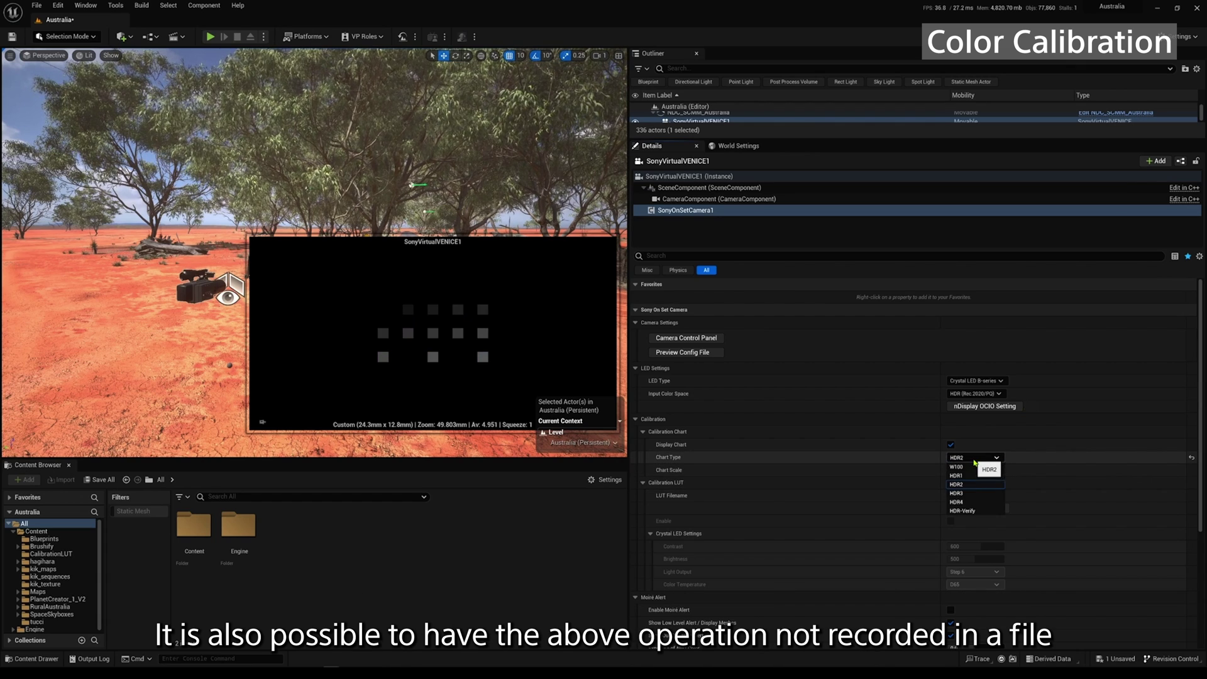
left_click(972, 493)
left_click(969, 459)
left_click(974, 507)
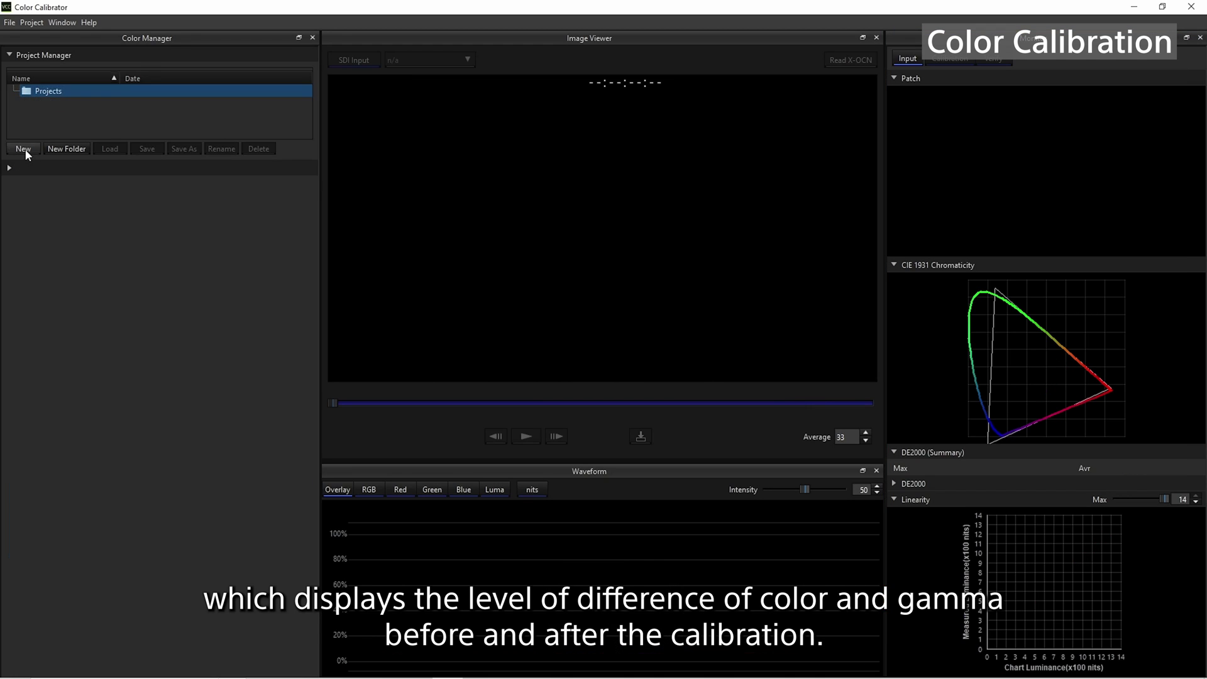
Step: In Color Calibrator, create a new project with the default name and load the X-OCN clip A001C068_230809J5.mxf
left_click(23, 148)
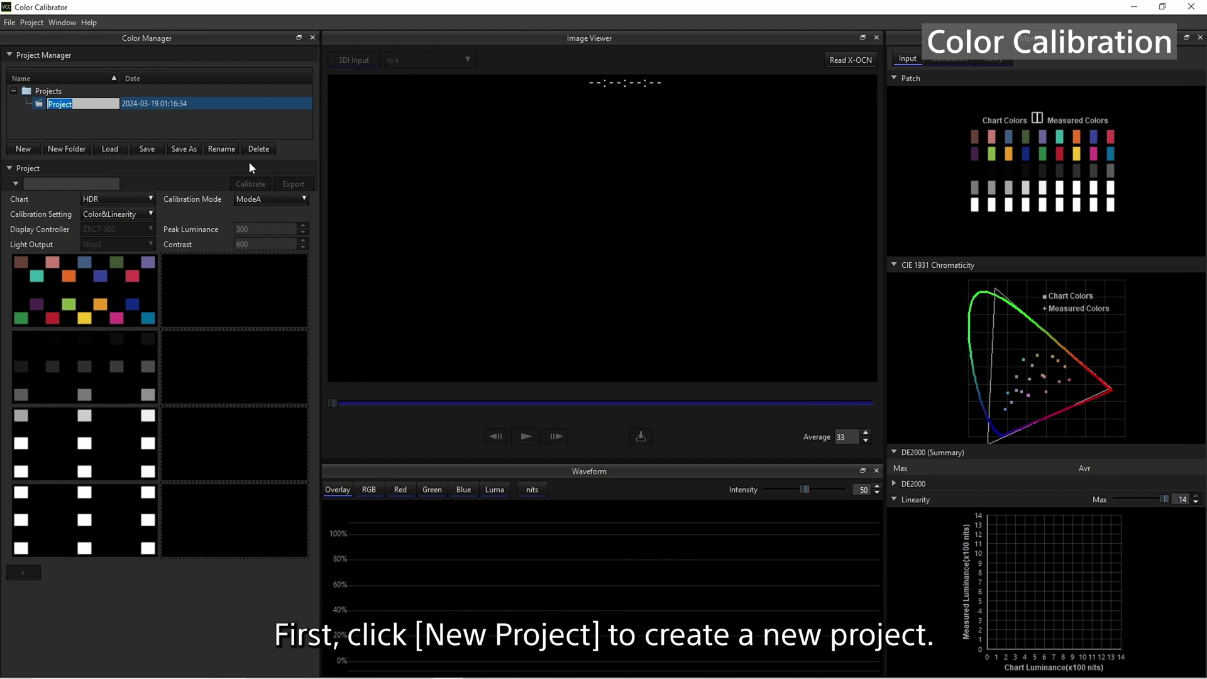
left_click(858, 56)
left_click(195, 102)
left_click(497, 333)
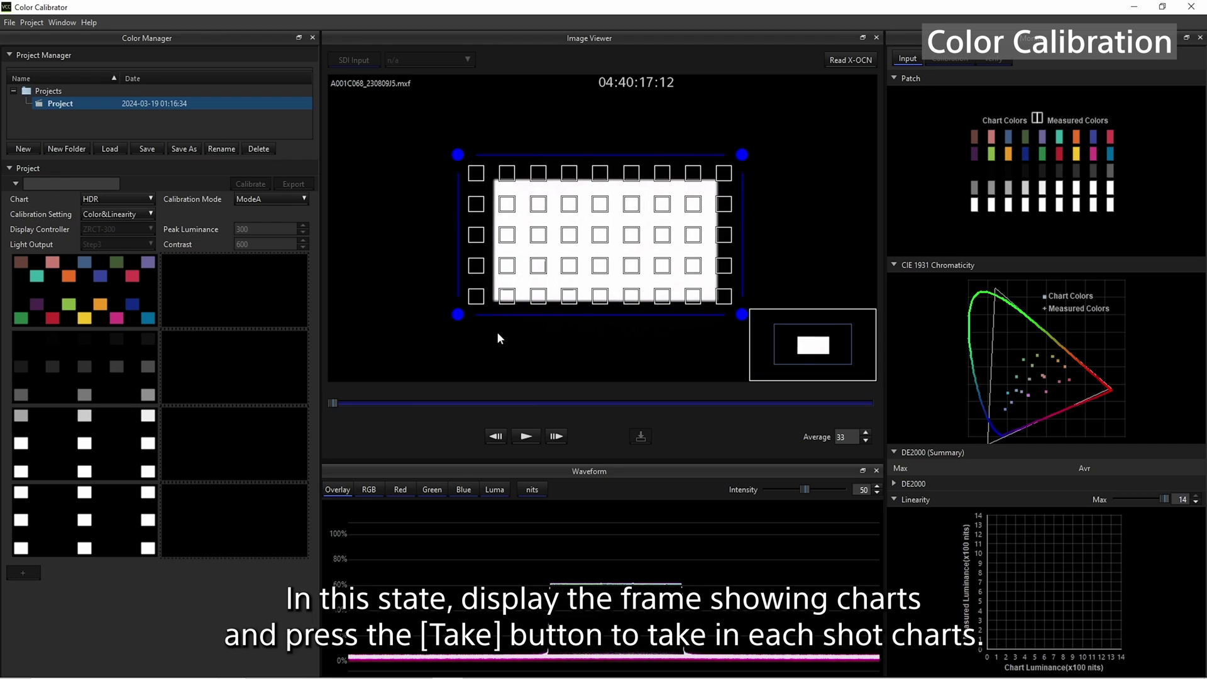
Step: Seek the clip to the color patch chart at 04:40:21:10, fit the sampling grid's four corners to it and capture it for the first chart
left_click(262, 297)
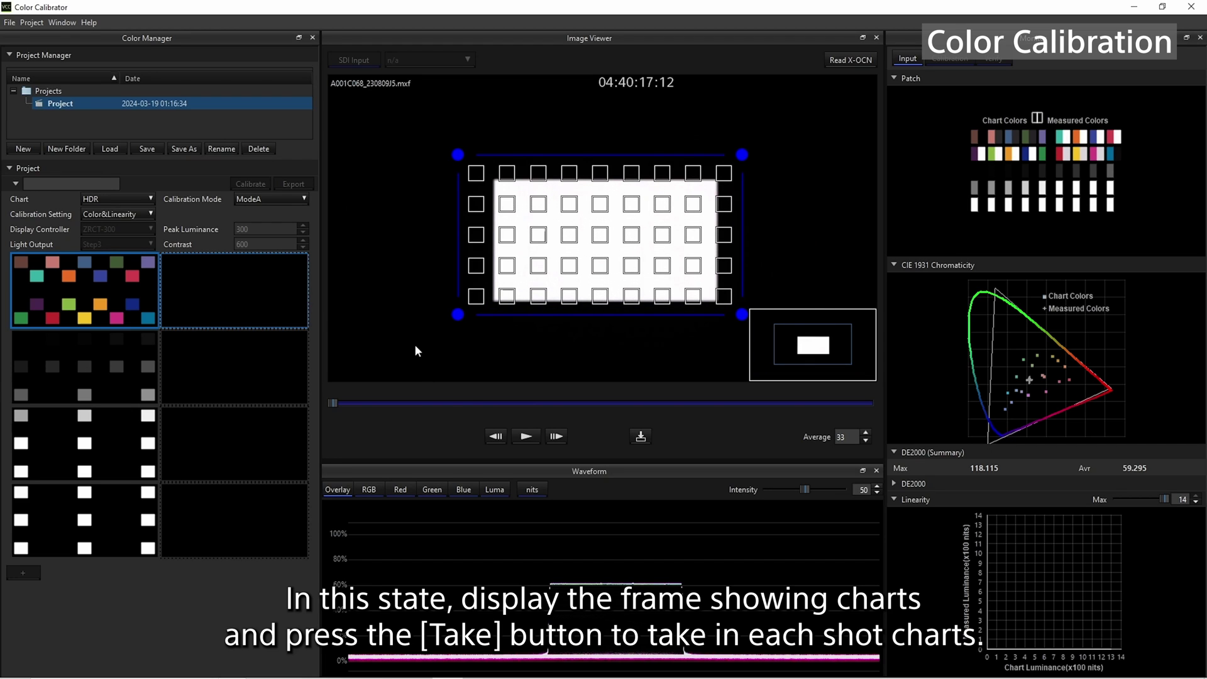
left_click_drag(330, 404, 494, 403)
left_click_drag(458, 155, 487, 171)
left_click_drag(742, 154, 718, 174)
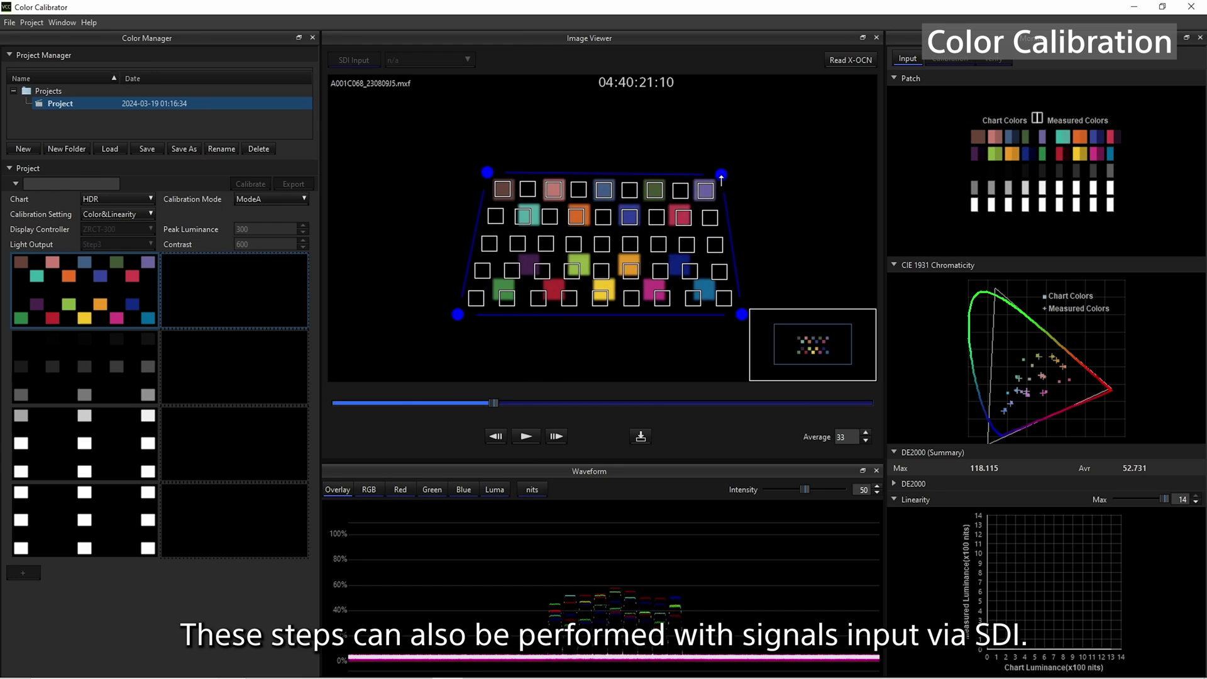
left_click_drag(458, 314, 486, 305)
left_click_drag(742, 314, 720, 305)
left_click(642, 436)
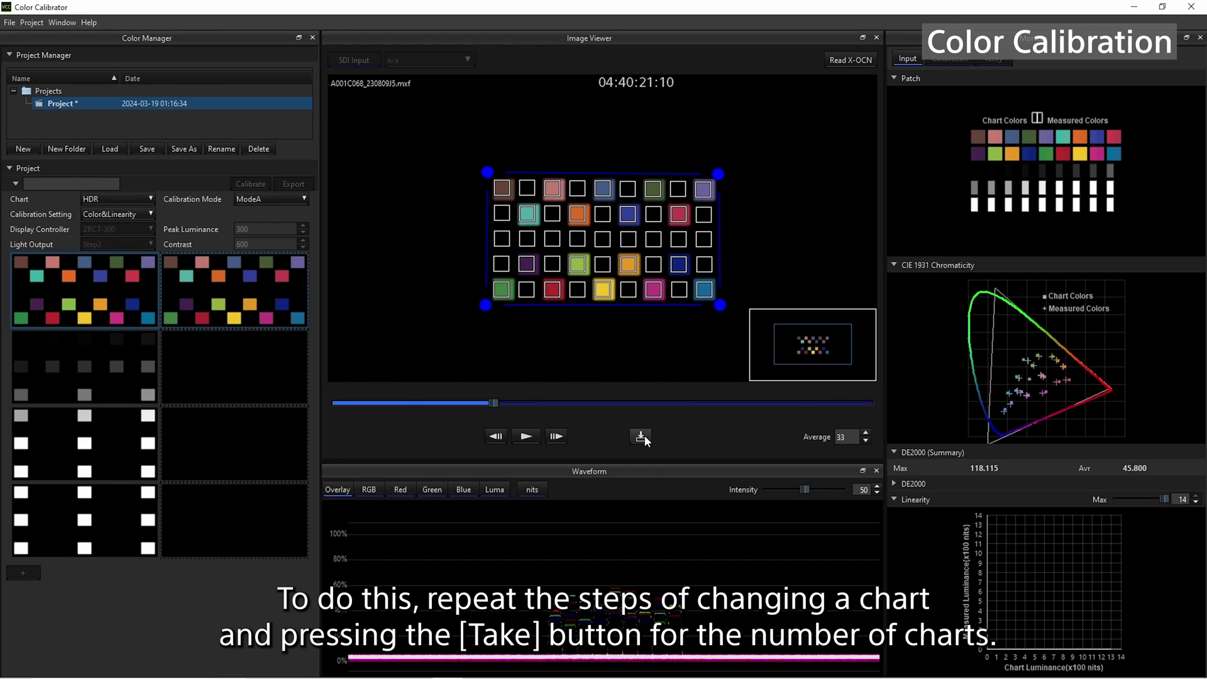
Step: Capture the remaining three grayscale charts from their matching clip frames, taking the last one at 04:40:28:10
left_click_drag(494, 403, 687, 403)
left_click(641, 436)
left_click(277, 437)
left_click(642, 436)
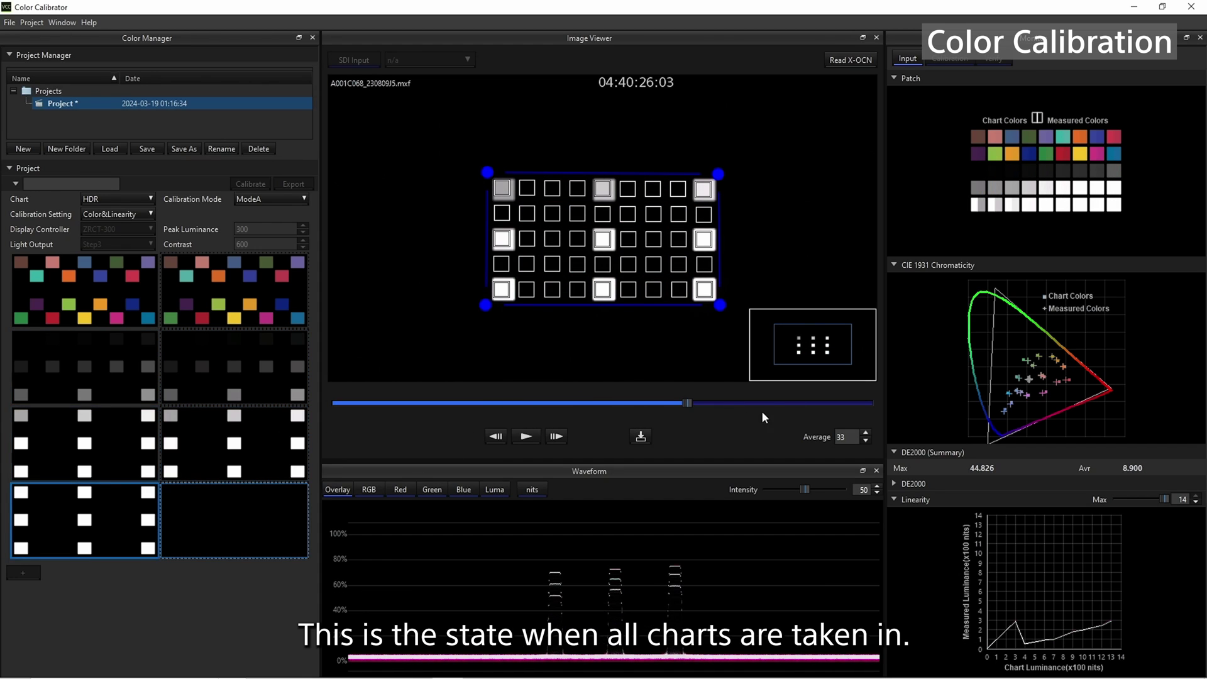
left_click_drag(758, 403, 782, 403)
left_click(645, 435)
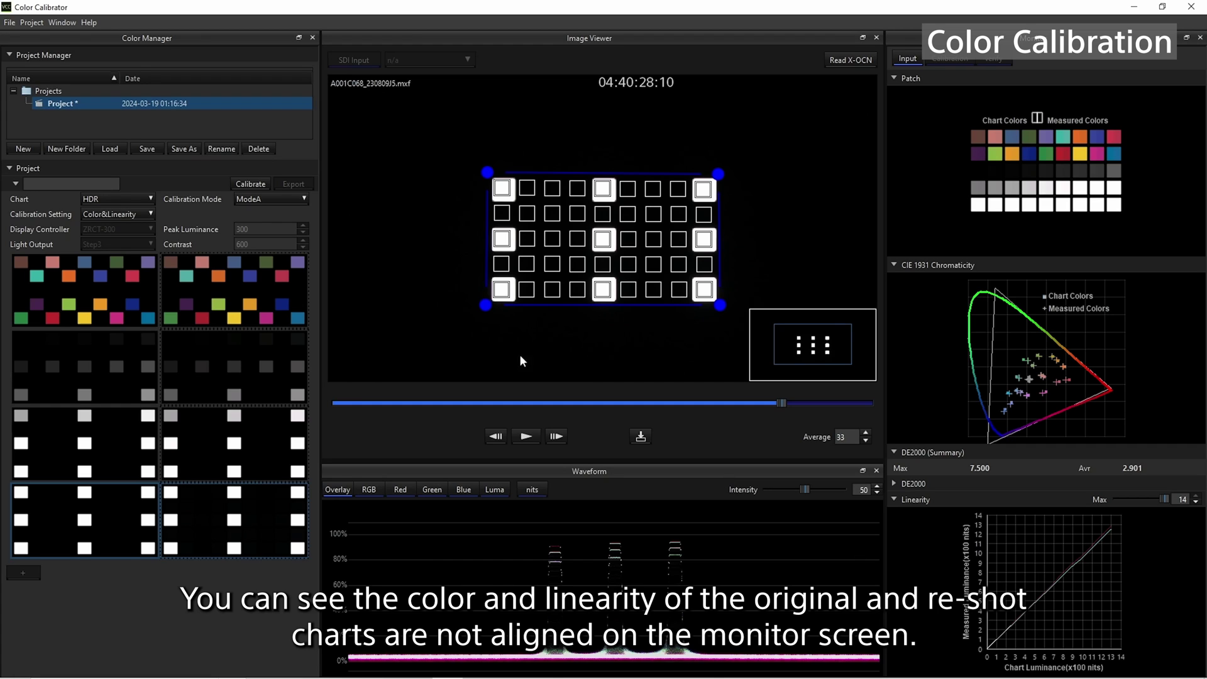
Step: Calibrate the project and export the 3D LUT as calib01 to C:\LUT with Rec2100(PQ) input and output color spaces
left_click(251, 184)
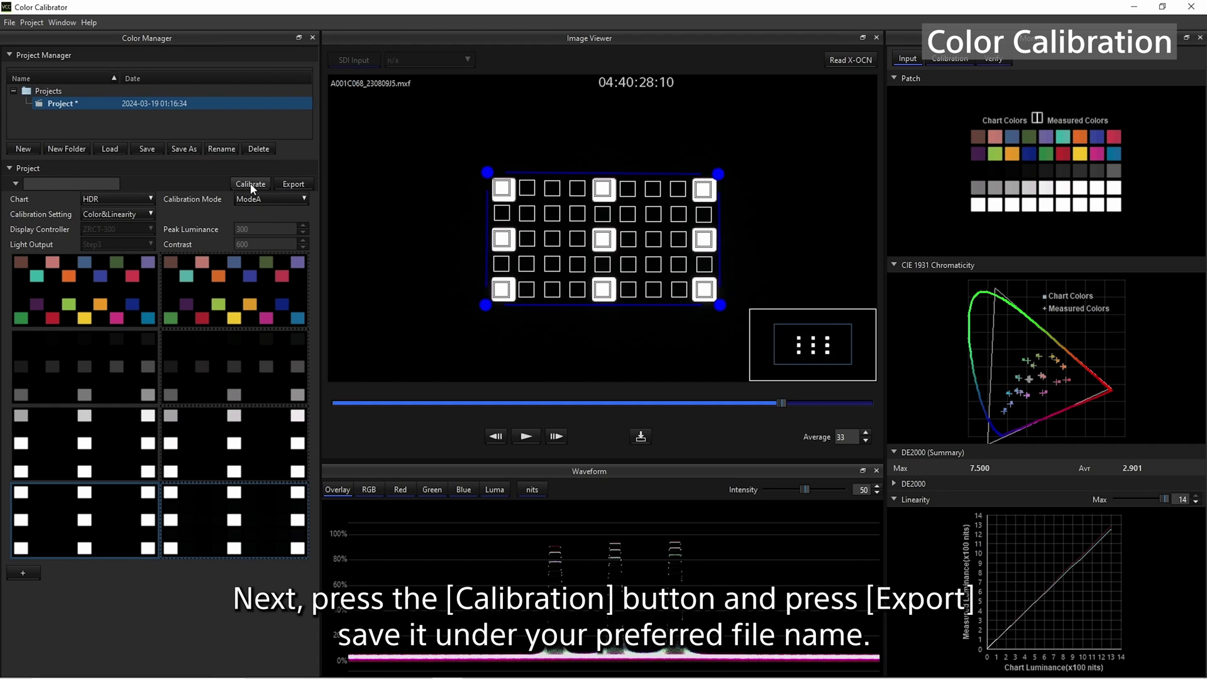
left_click(287, 182)
type("calib01")
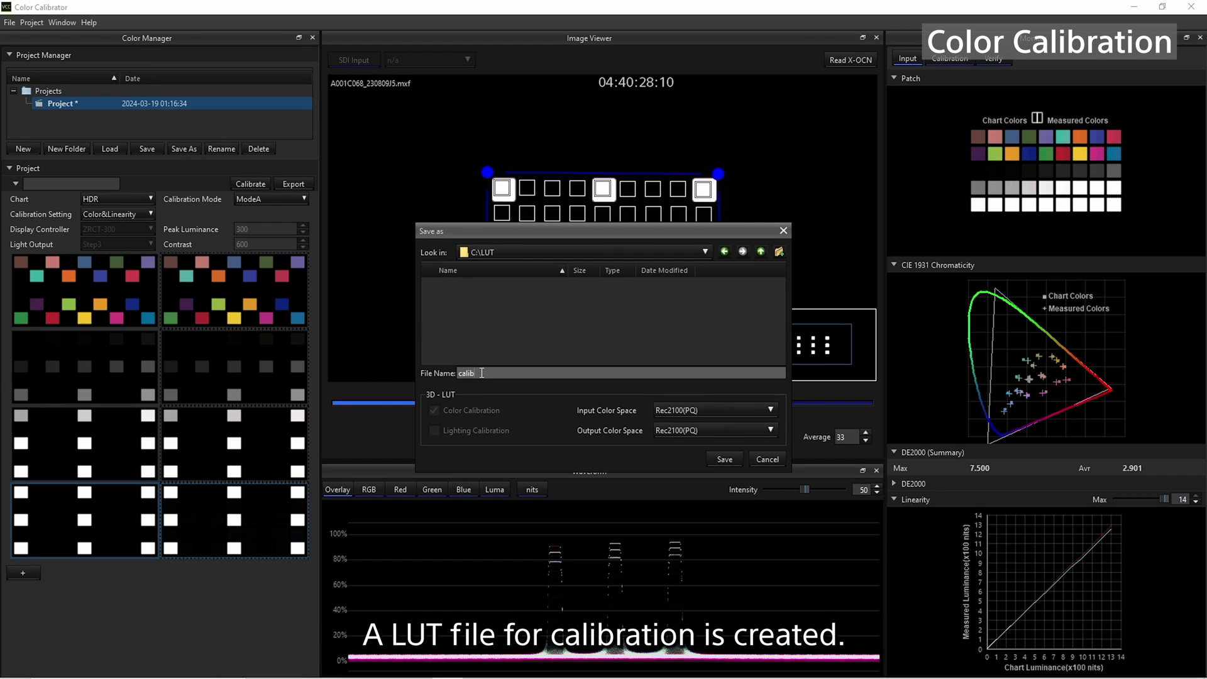
left_click(724, 460)
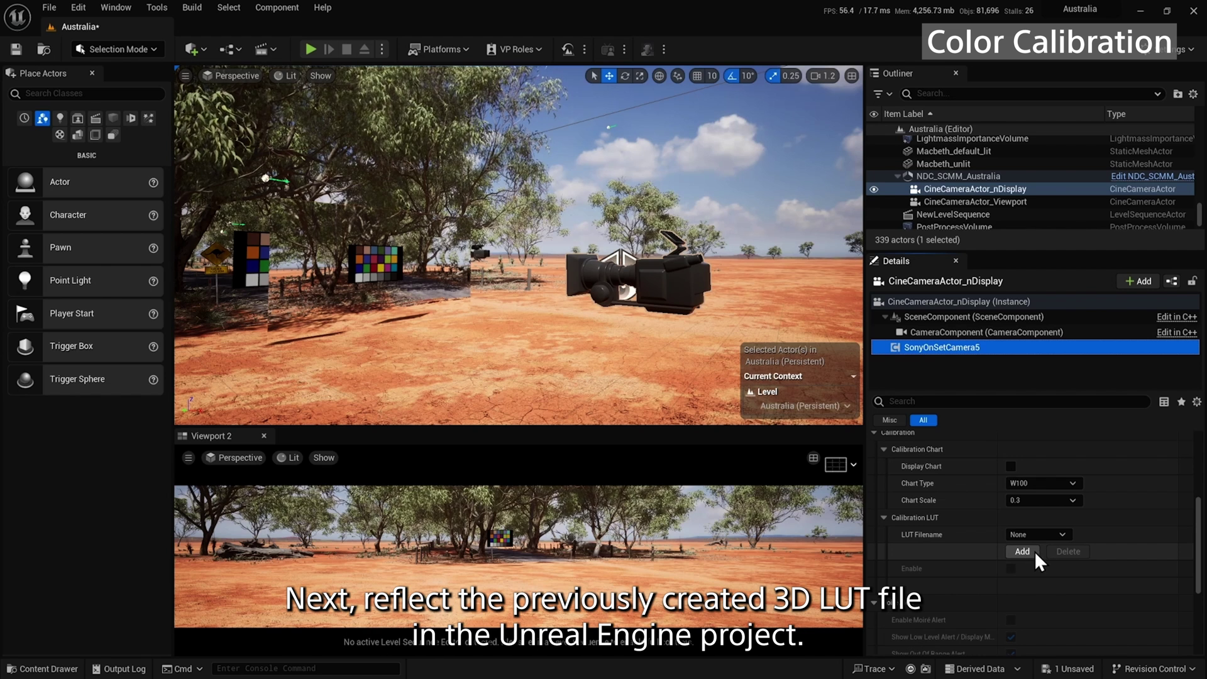
Step: Add calib01.cube from the Australia project's Caliblut folder as the calibration LUT of the SonyOnSetCamera5 component
left_click(1036, 554)
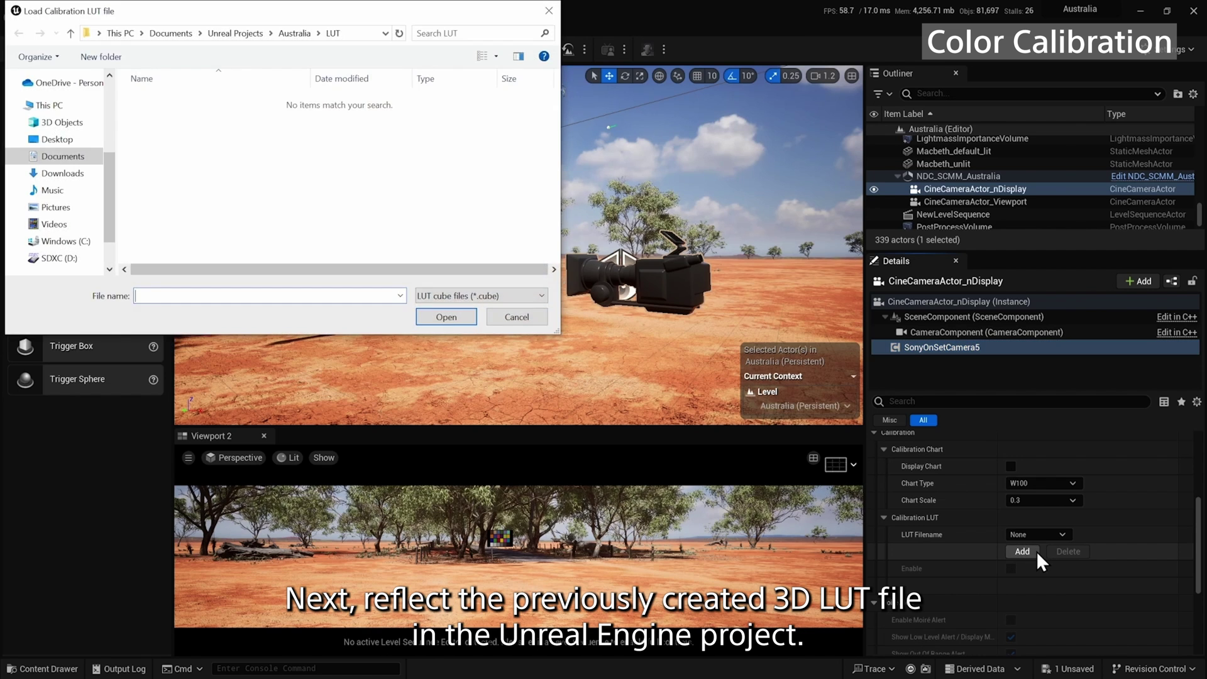
left_click(293, 34)
double_click(161, 99)
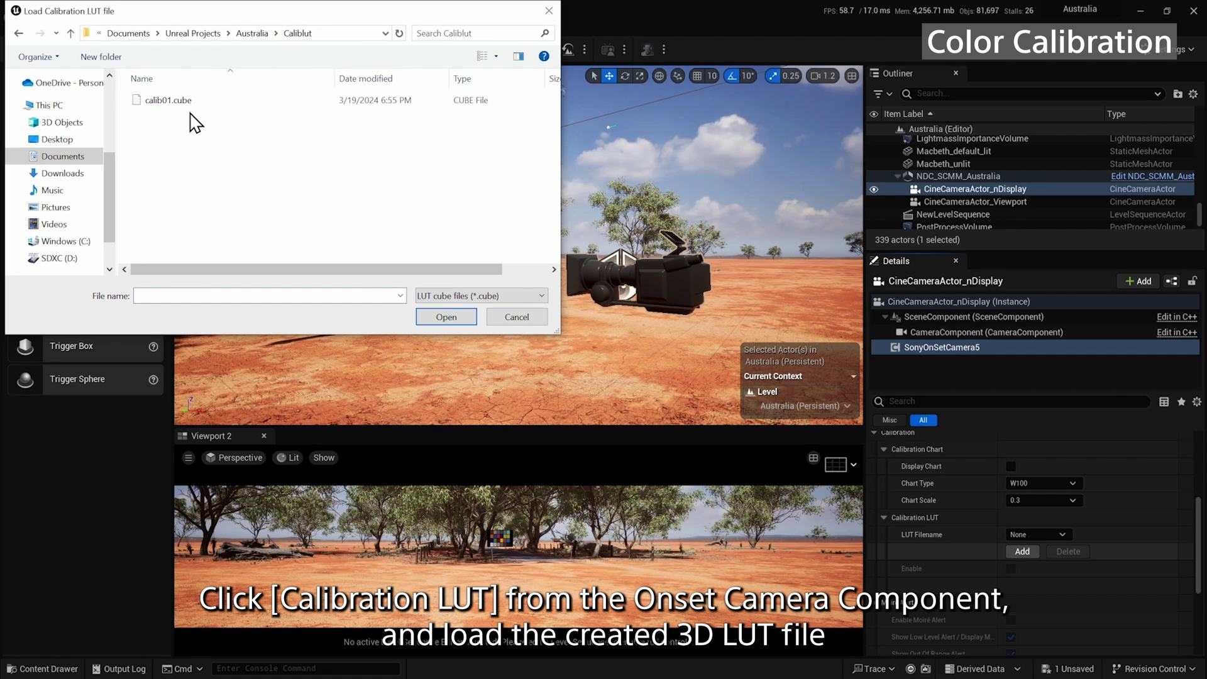
left_click(178, 101)
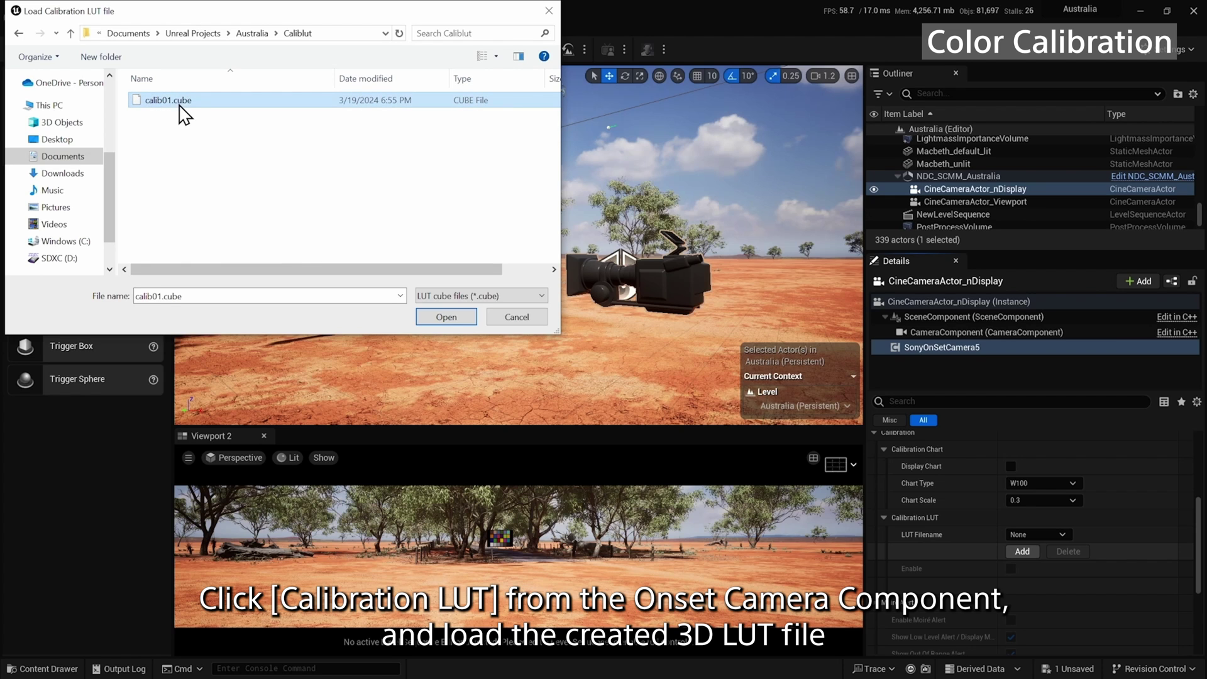
left_click(443, 317)
left_click(739, 360)
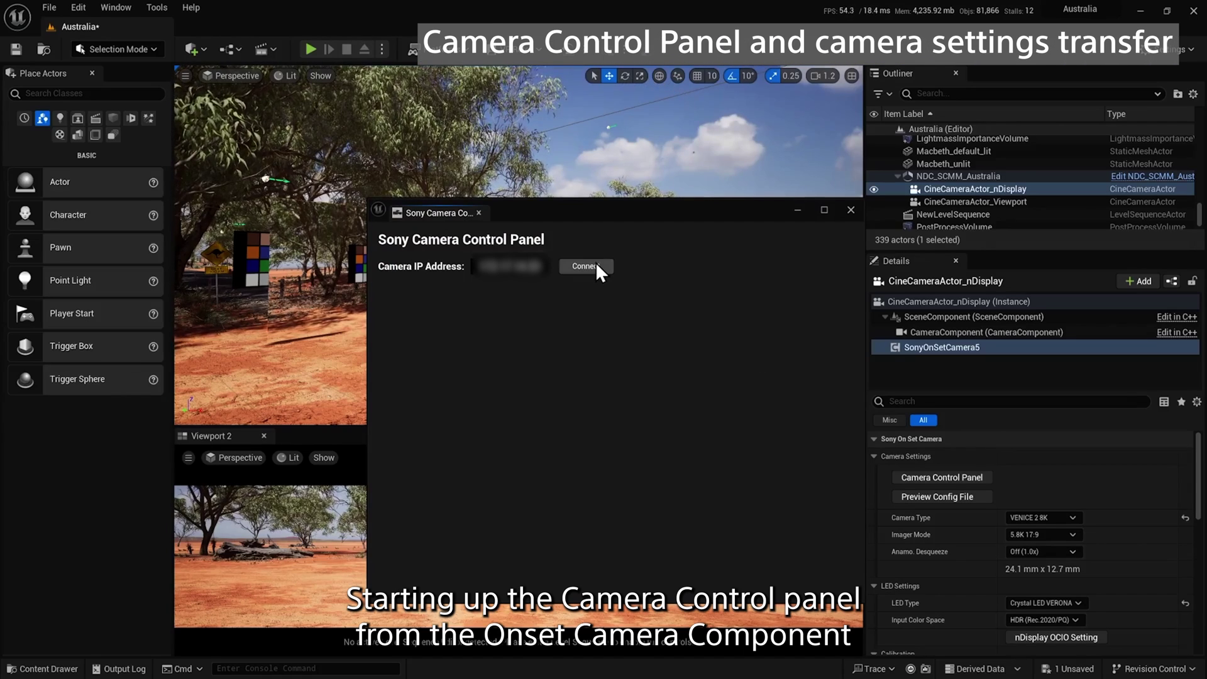
Step: Connect the Sony Camera Control Panel to the VENICE camera and log in with the camera's username and password
left_click(586, 266)
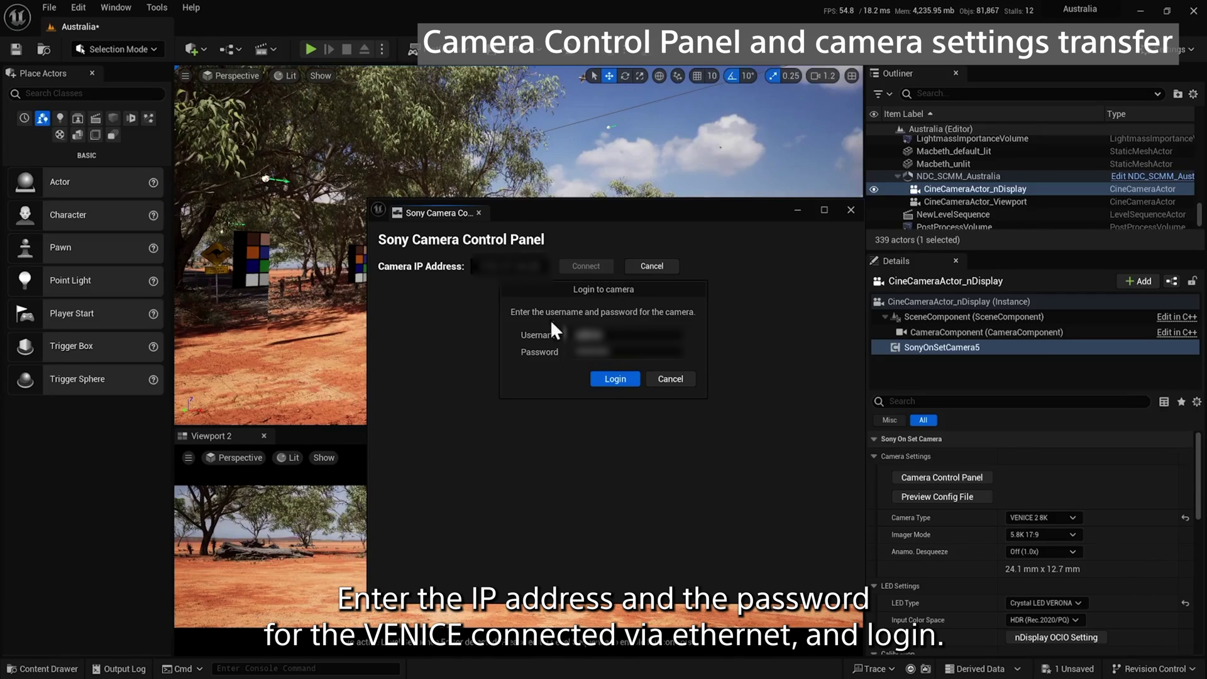
left_click(625, 380)
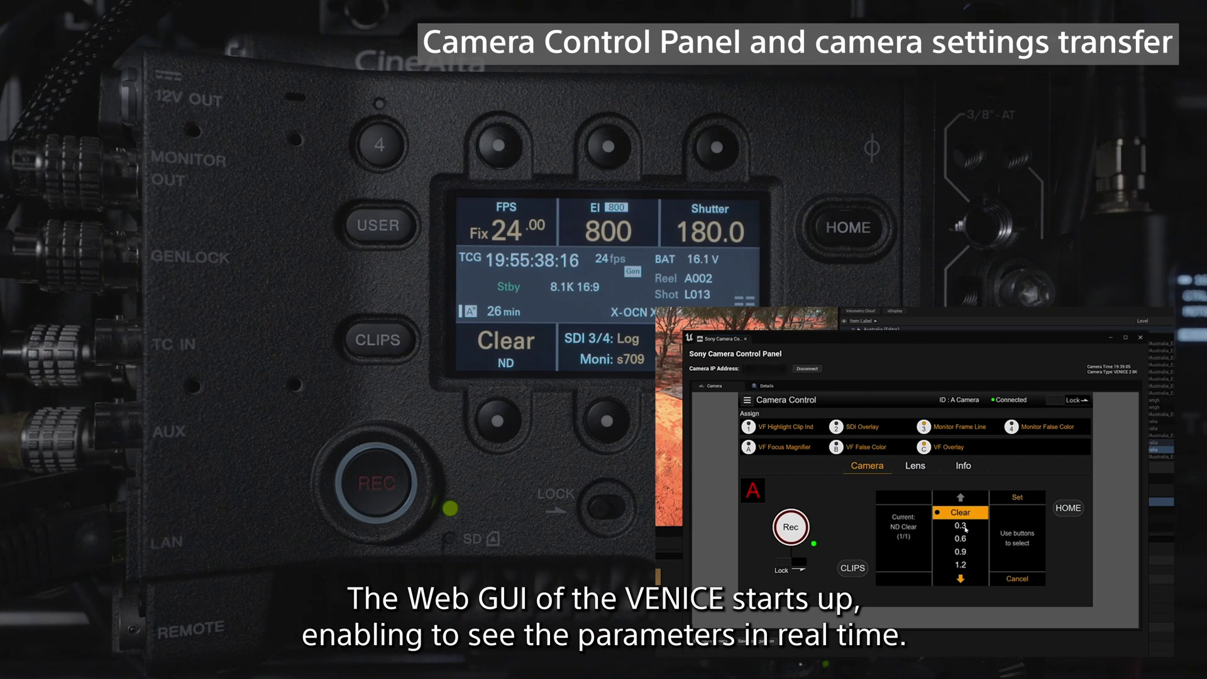
Step: Set the camera's ND filter to 0.3 and then to 0.6, and reopen the ND selection
left_click(966, 530)
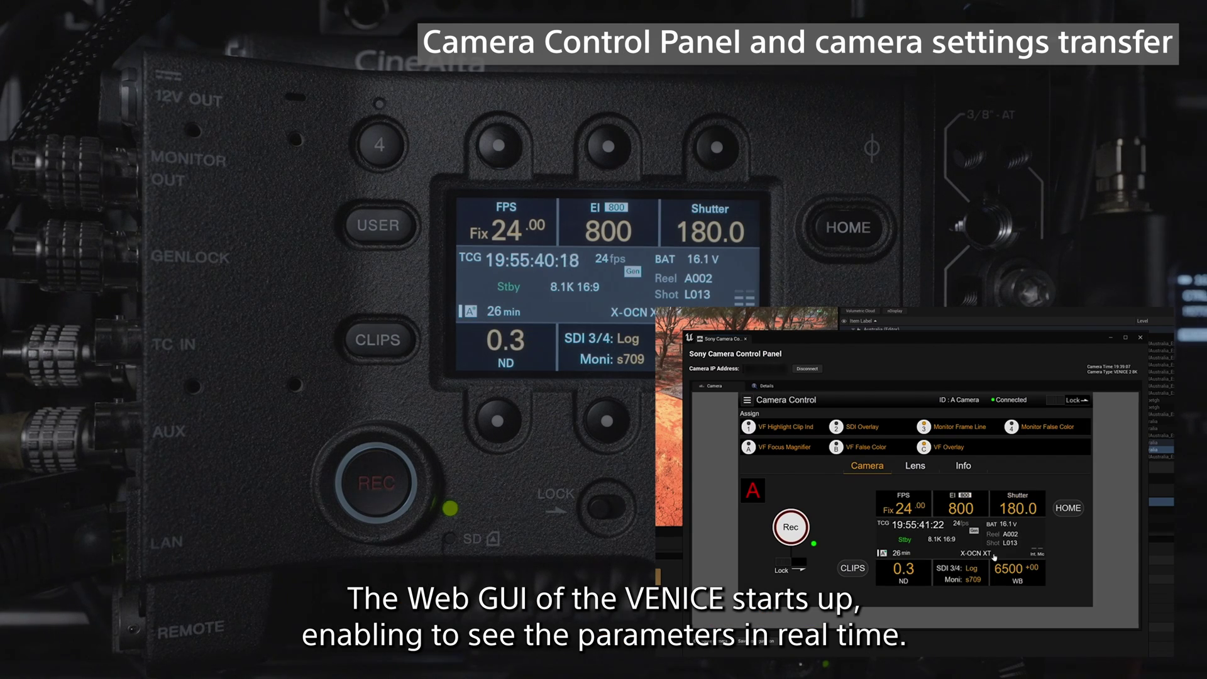
left_click(903, 569)
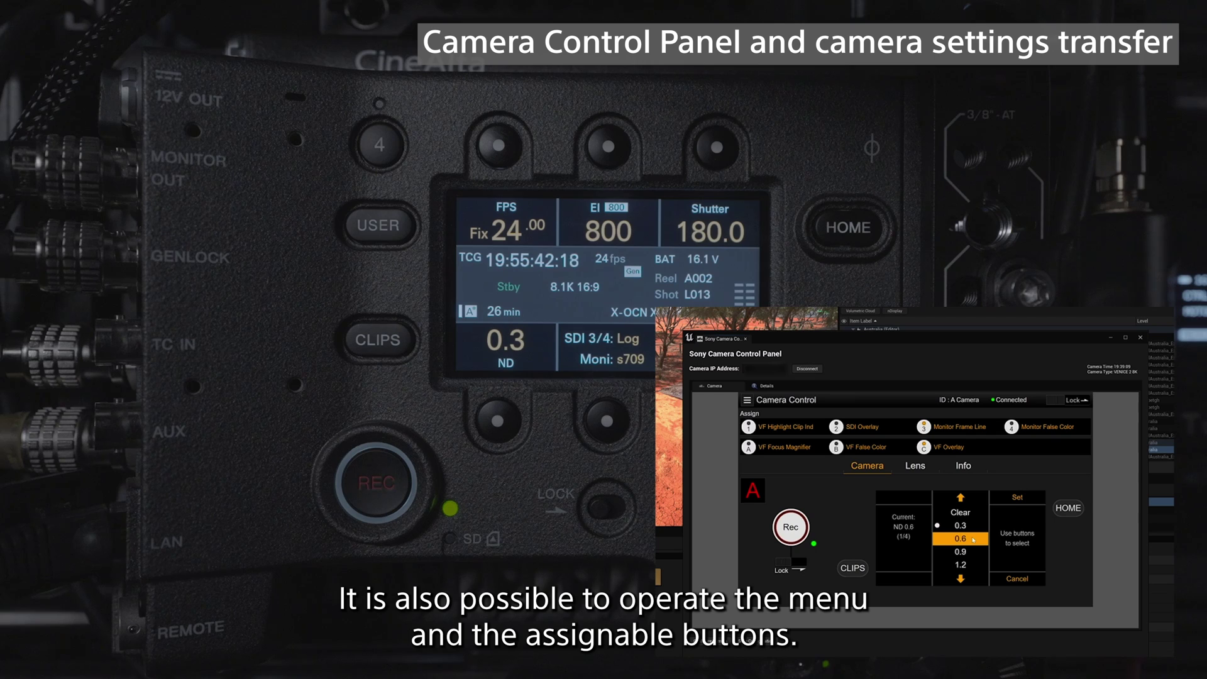
left_click(973, 540)
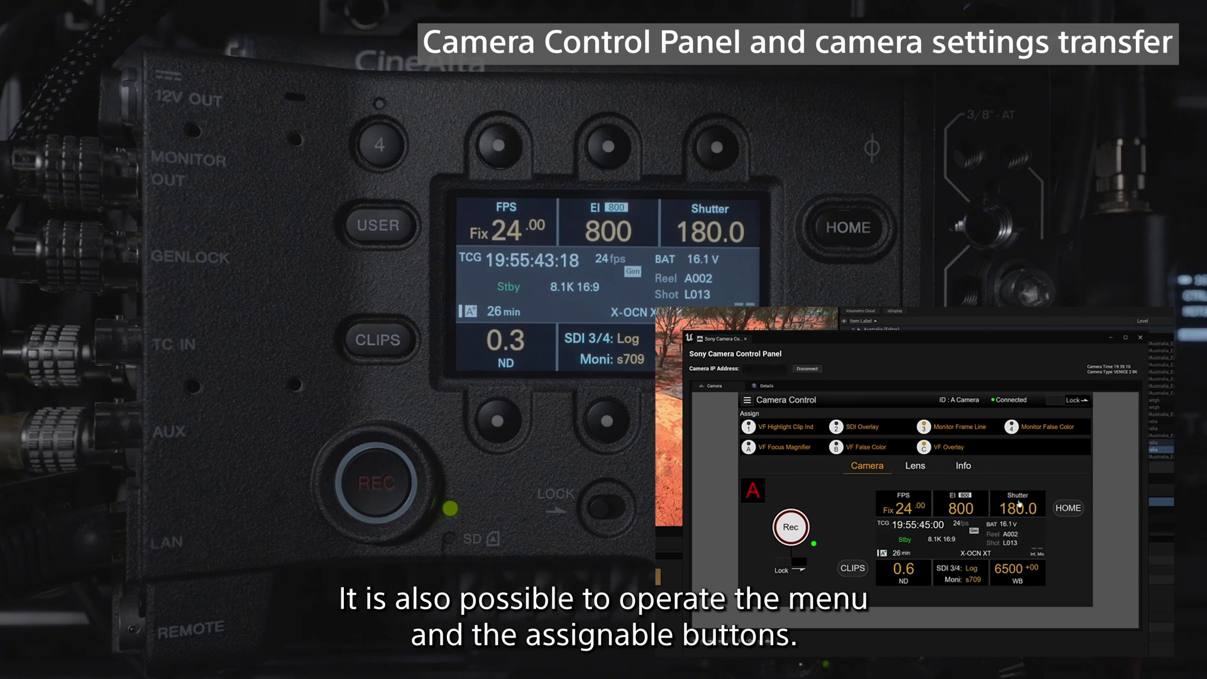
left_click(905, 570)
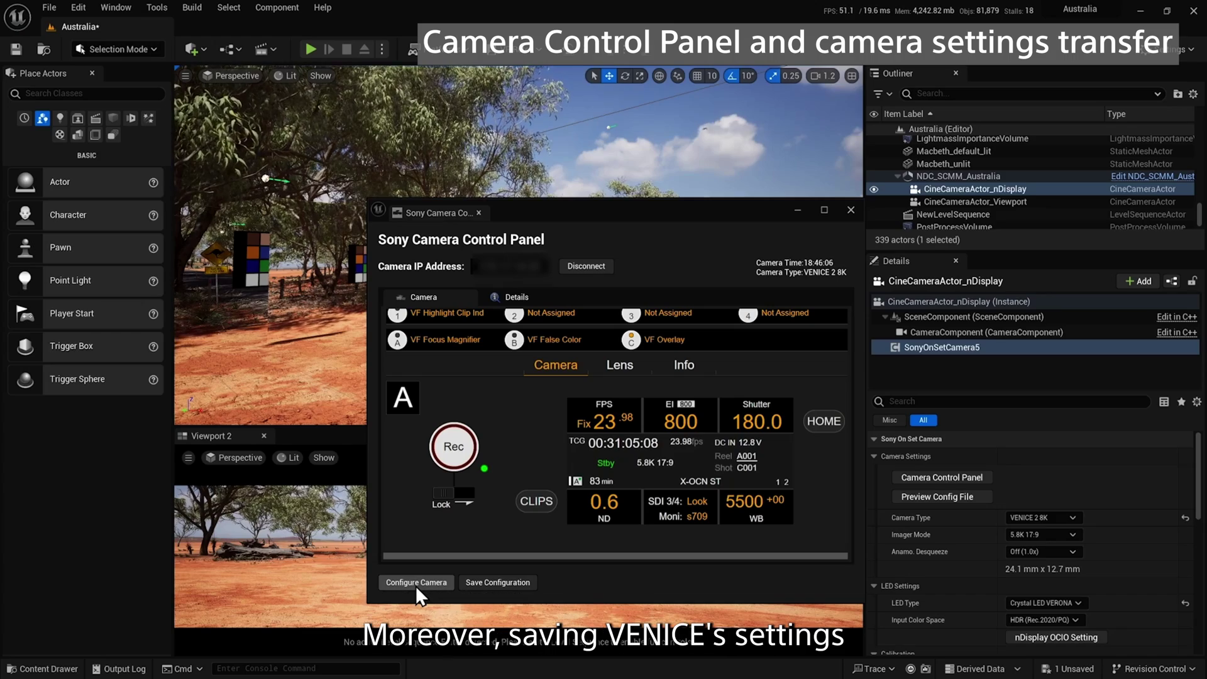
Step: Configure the camera with config.vcfg from the CameraConfig folder, reviewing its settings against the device before applying them
left_click(436, 586)
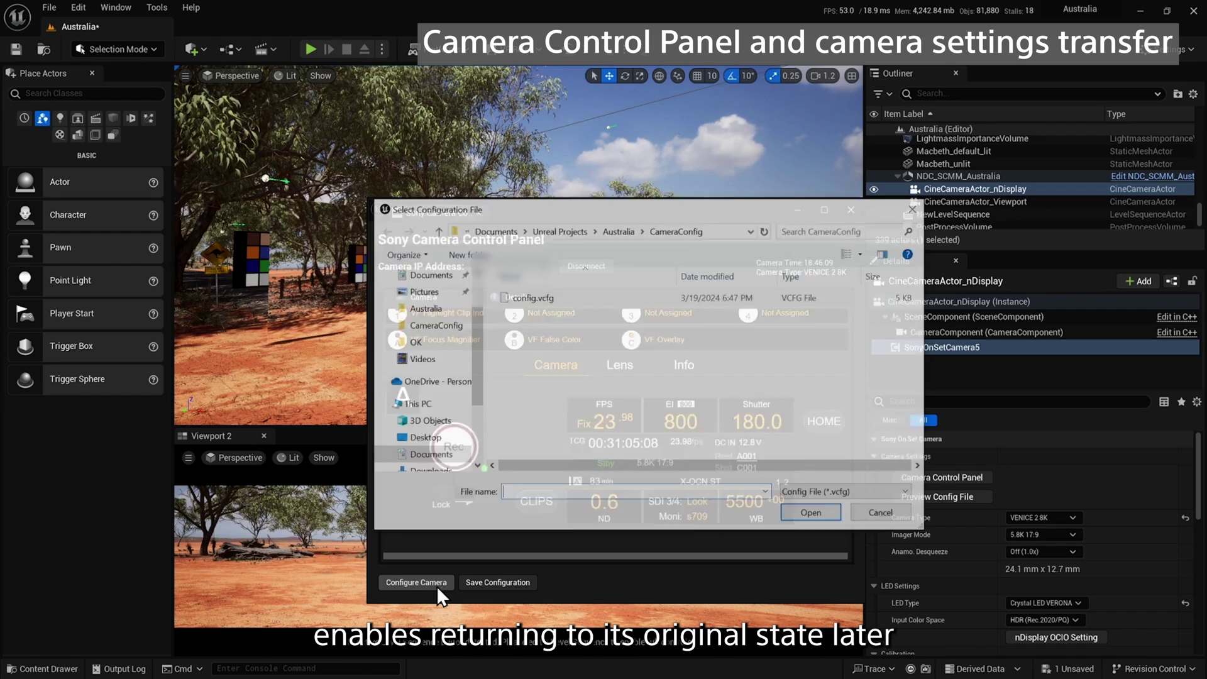
left_click(542, 299)
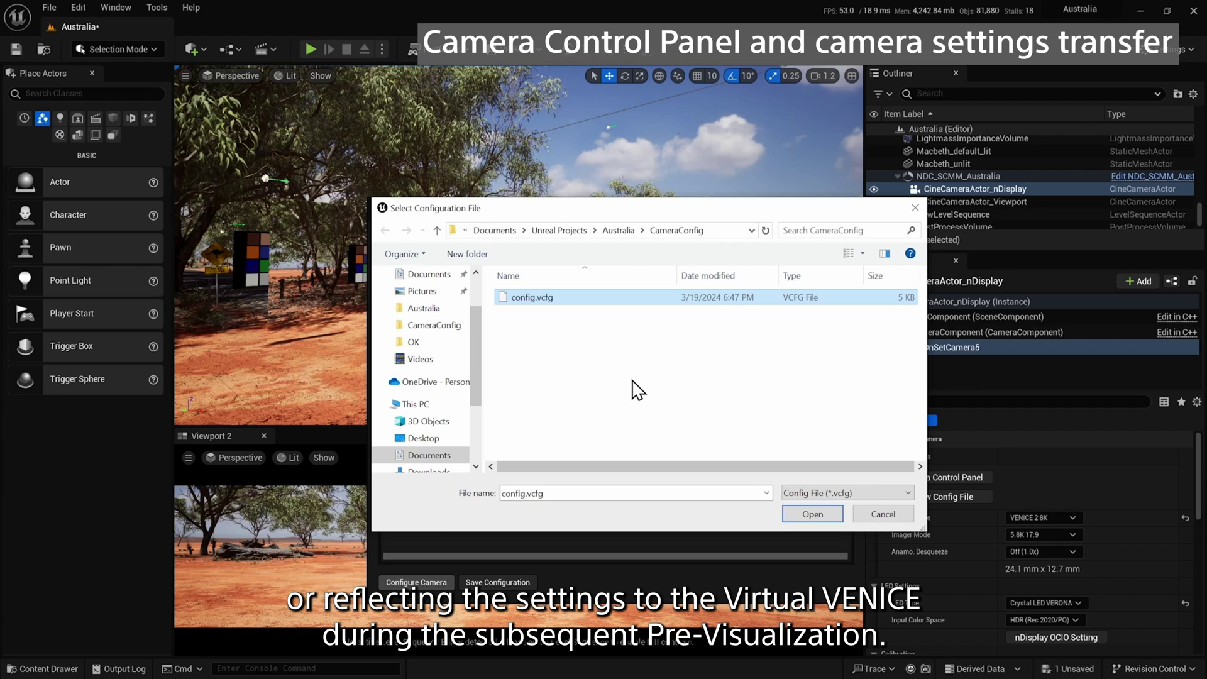
left_click(822, 516)
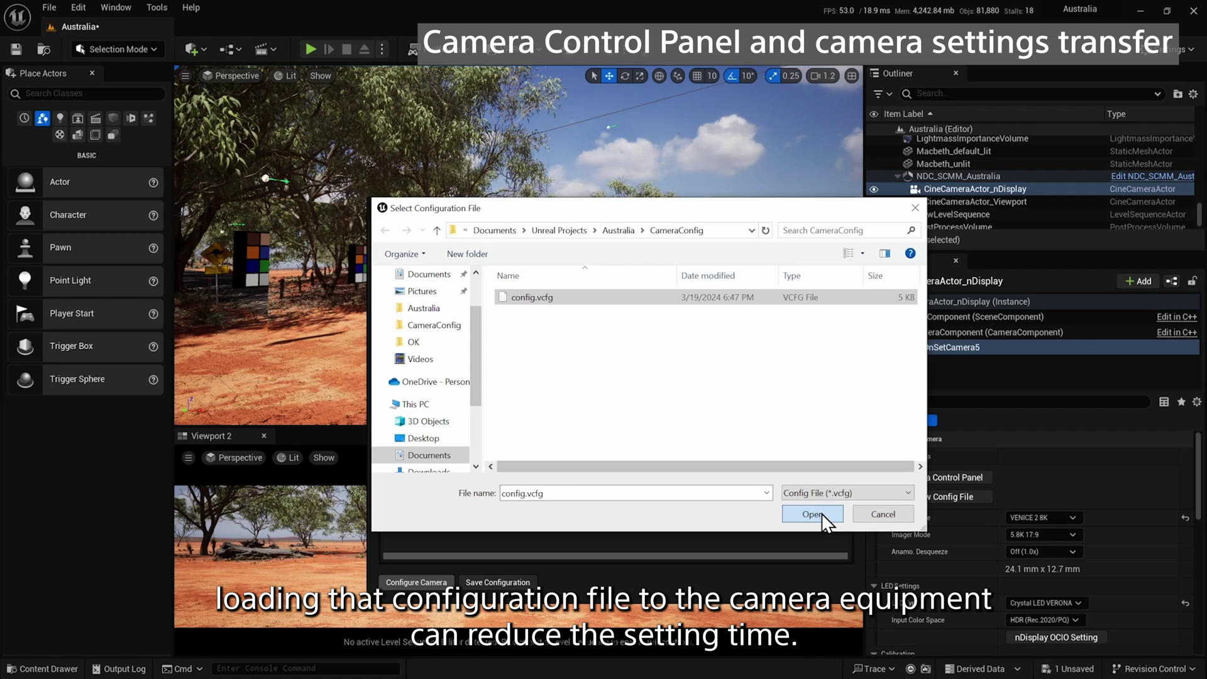
left_click(813, 514)
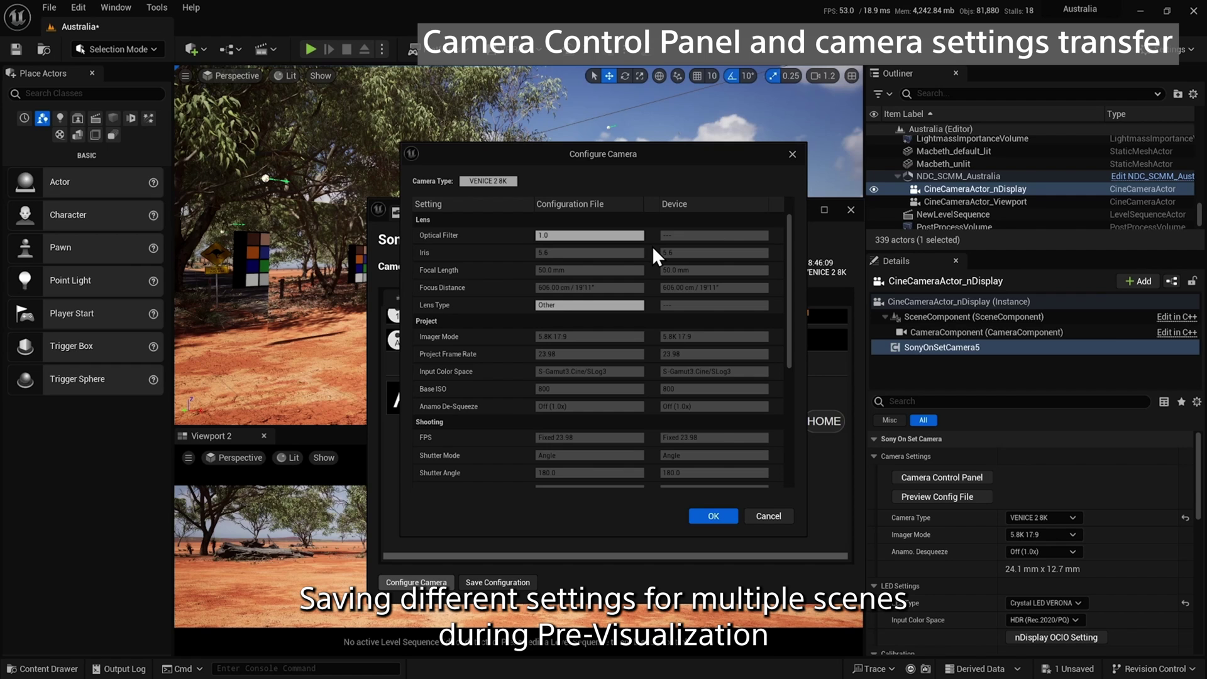
scroll(651, 246, "down", 5)
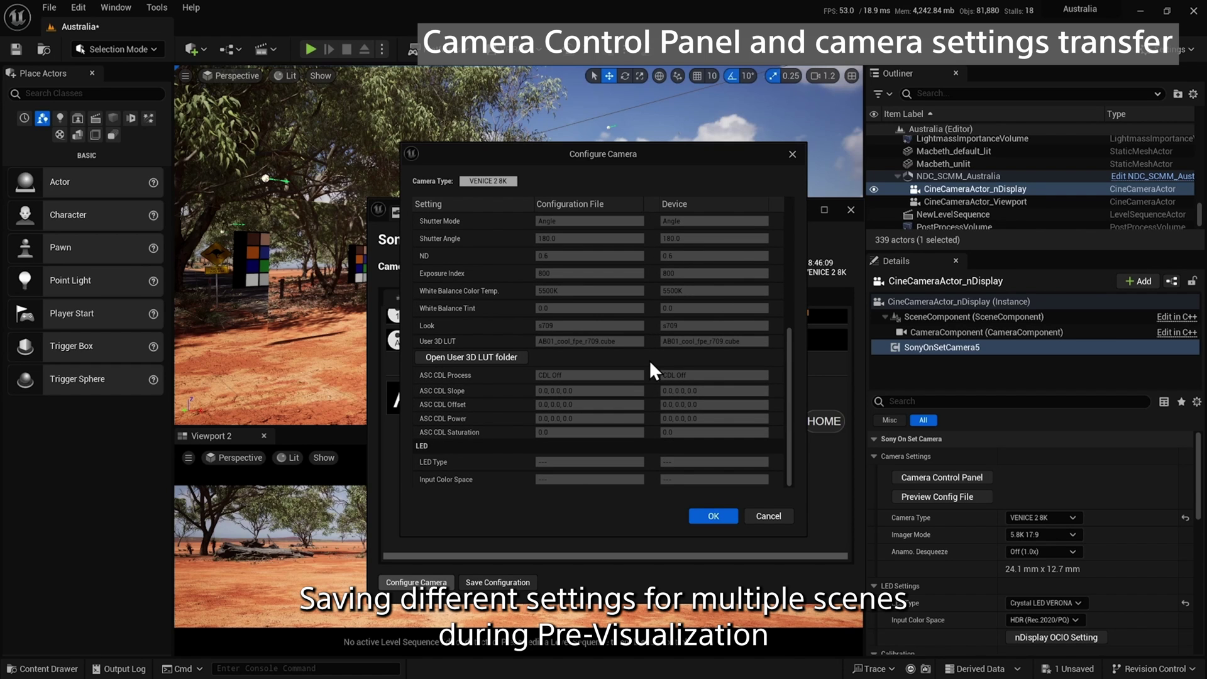
left_click(702, 510)
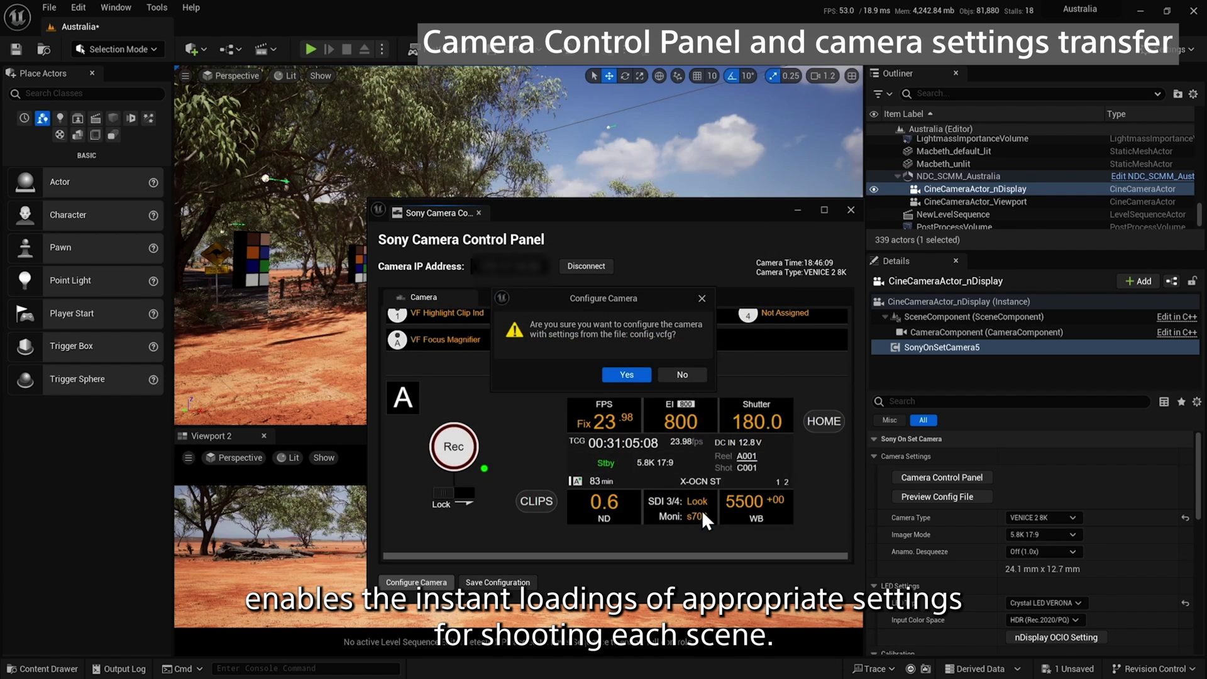
left_click(624, 380)
left_click(739, 436)
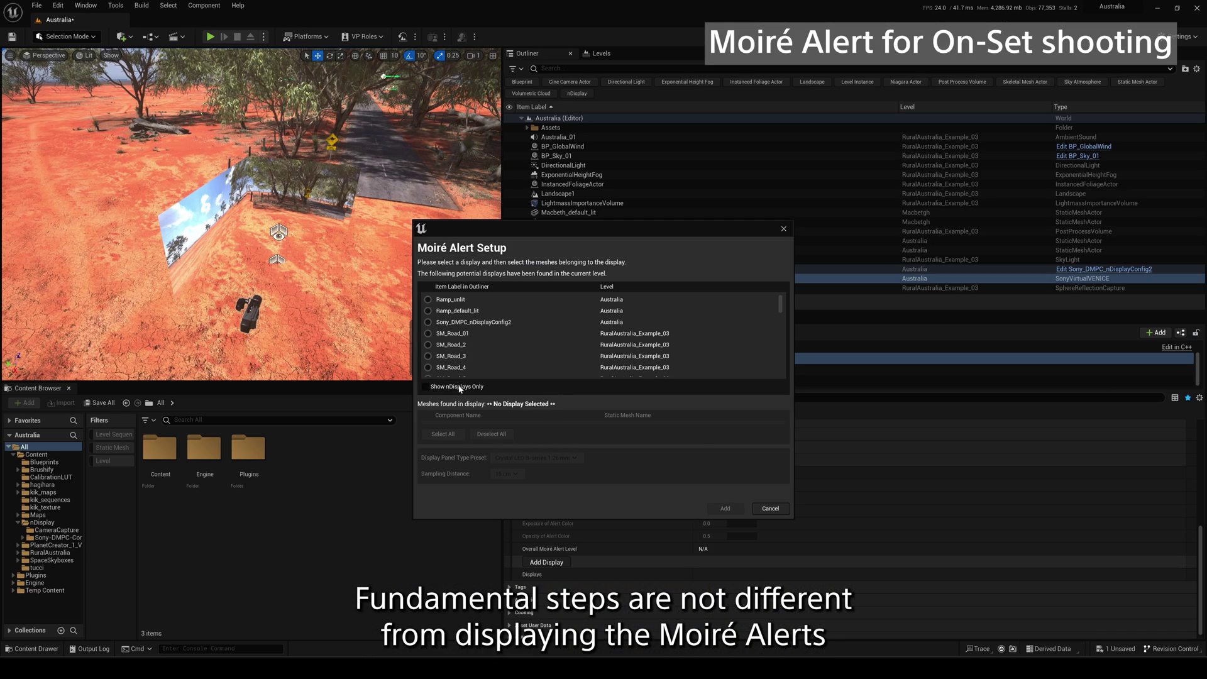
Step: Add a Moiré Alert for the Sony_DMPC_nDisplayConfig2 nDisplay using the Crystal LED B-series 1.58 mm panel preset, and enable the alert
left_click(459, 388)
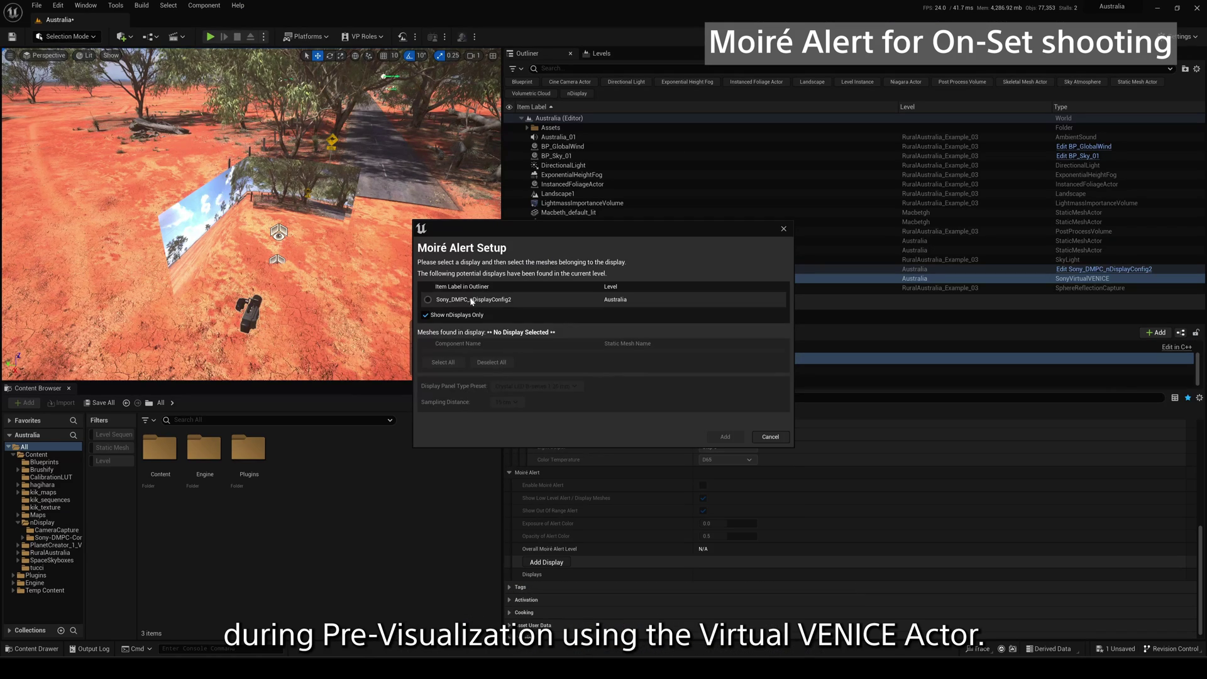
left_click(472, 300)
left_click(526, 410)
left_click(569, 438)
left_click(725, 460)
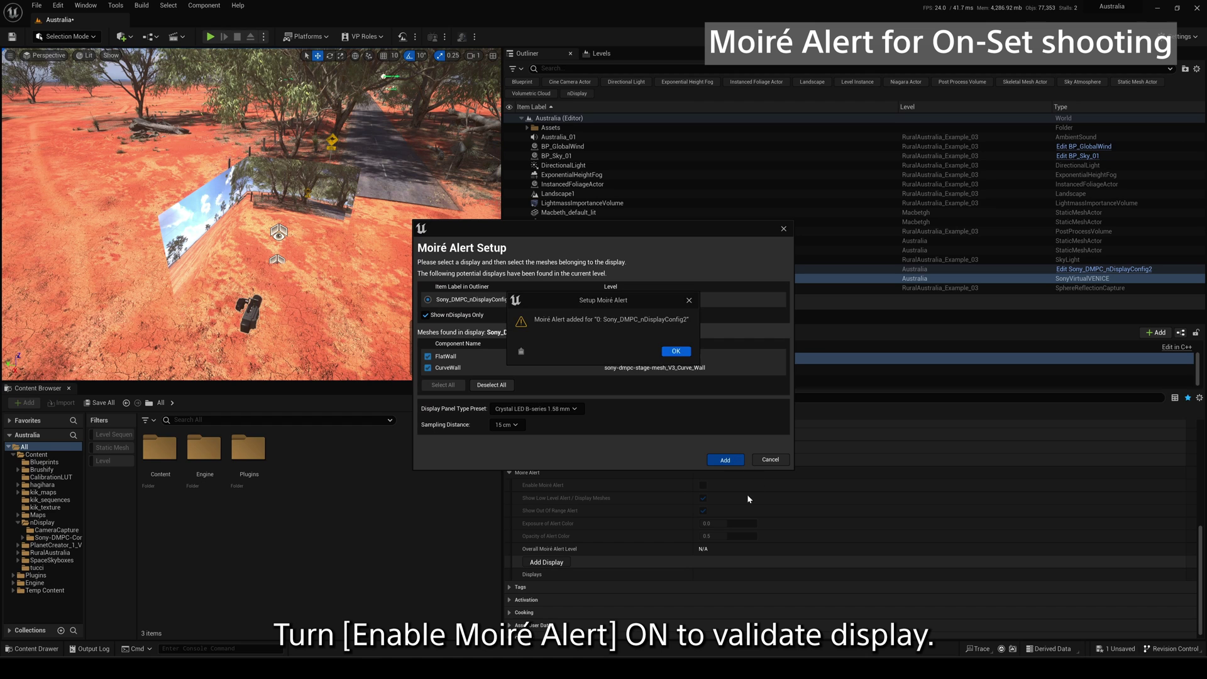
left_click(678, 350)
left_click(704, 485)
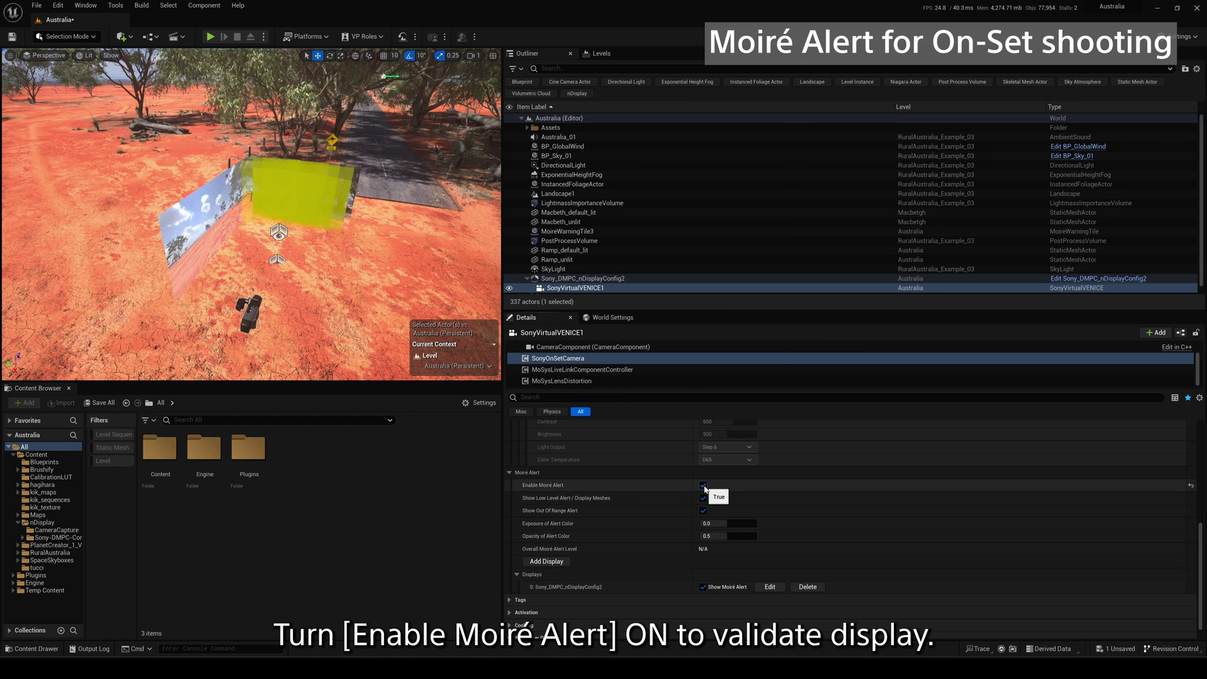